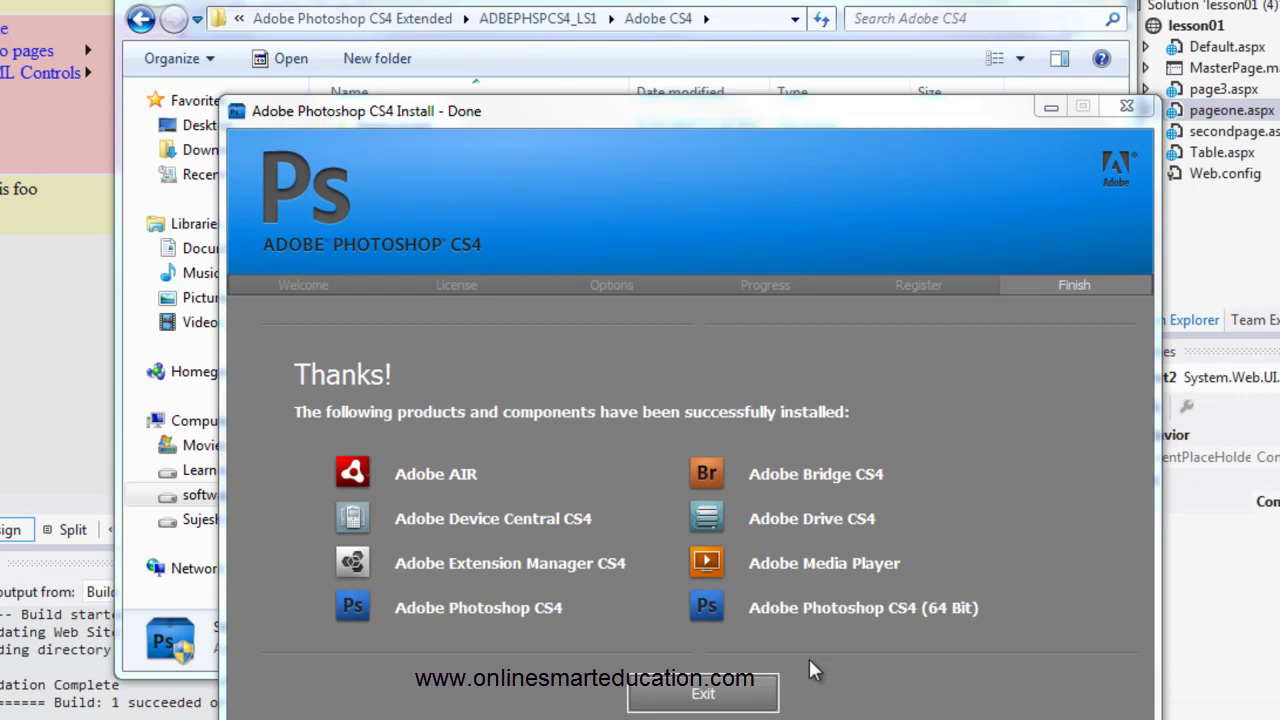
- Close the finished installer and its folder, and open Adobe Photoshop CS4 without visiting the graphics driver site
{"action": "left_click", "coordinate": [738, 693]}
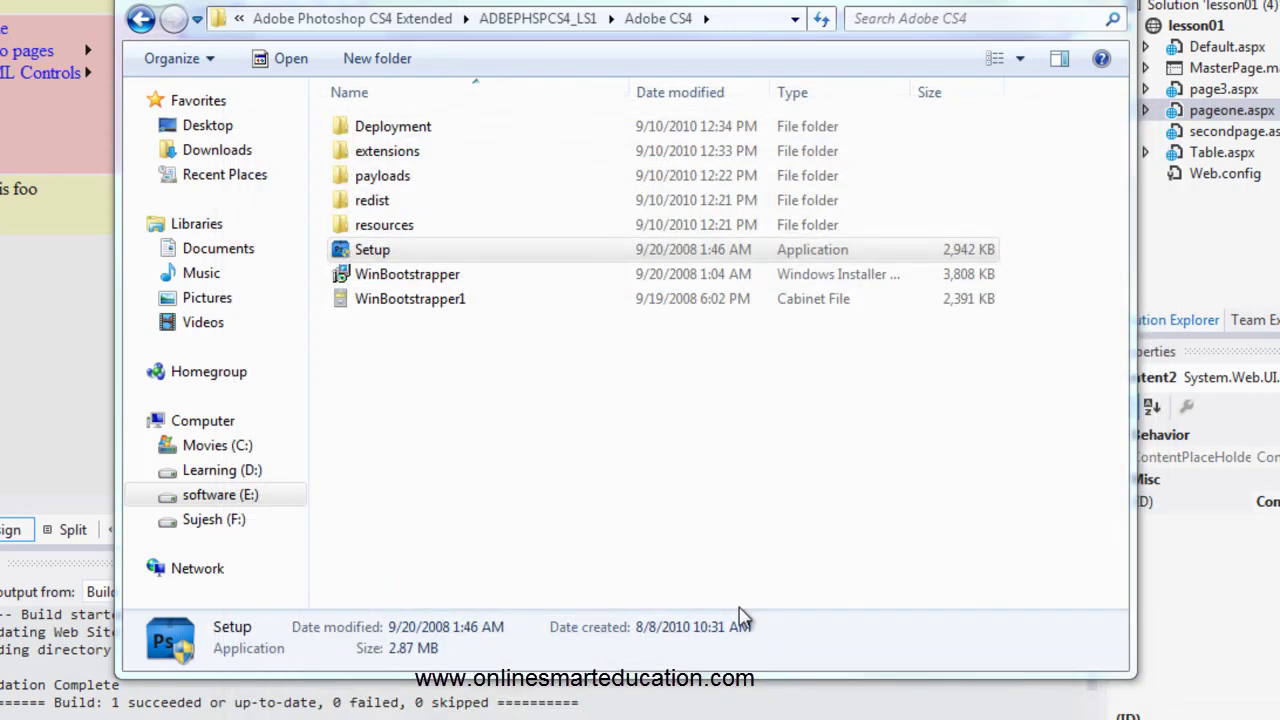
{"action": "left_click", "coordinate": [1100, 10]}
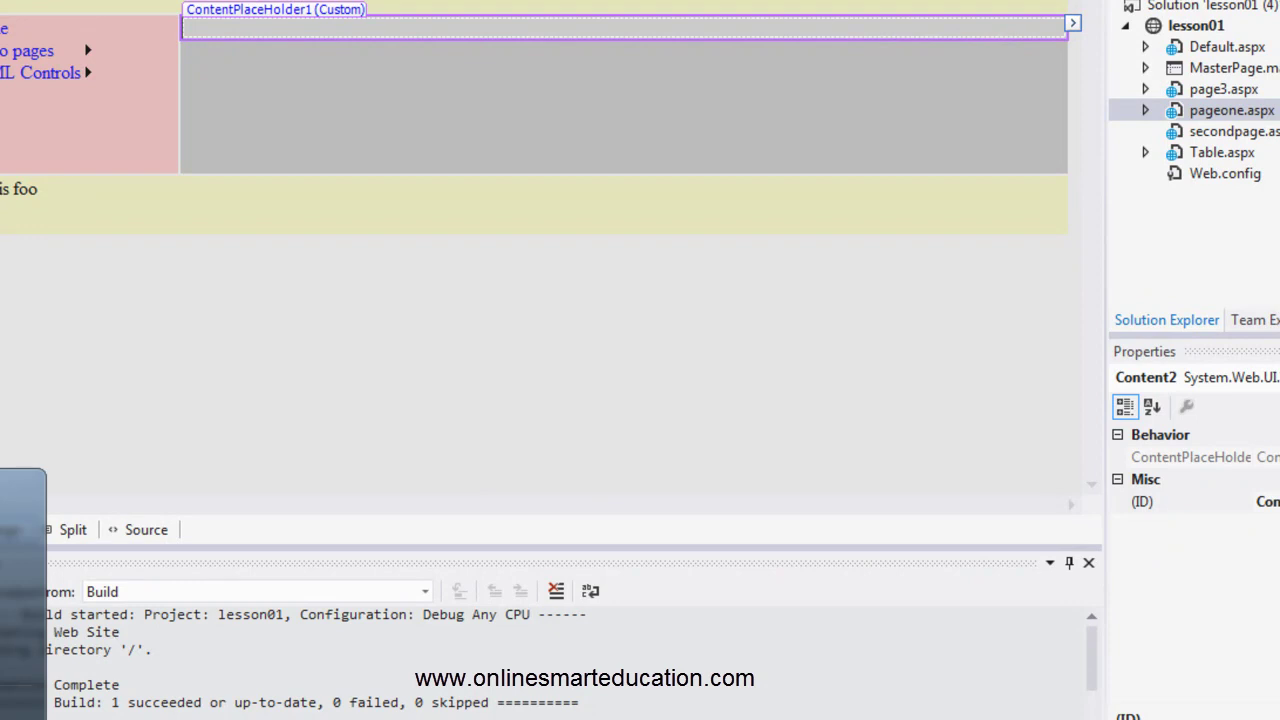
{"action": "left_click_drag", "start_coordinate": [365, 490], "coordinate": [730, 216]}
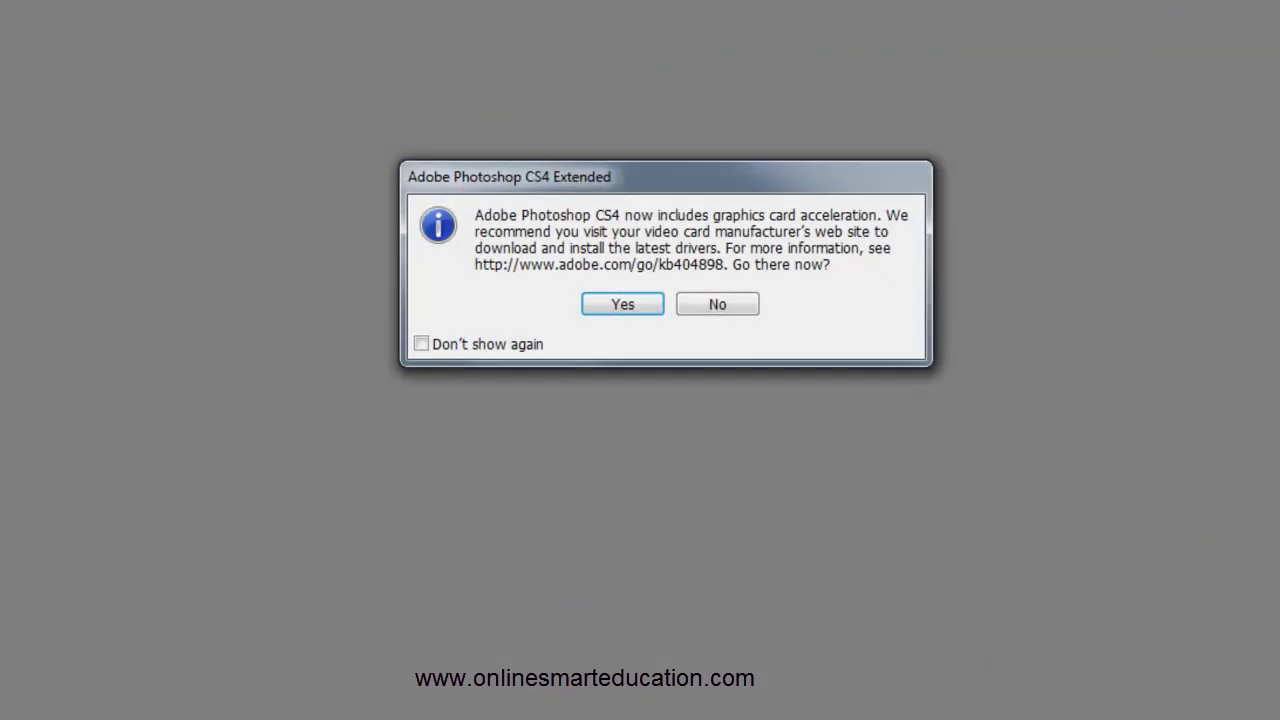
{"action": "left_click", "coordinate": [707, 311]}
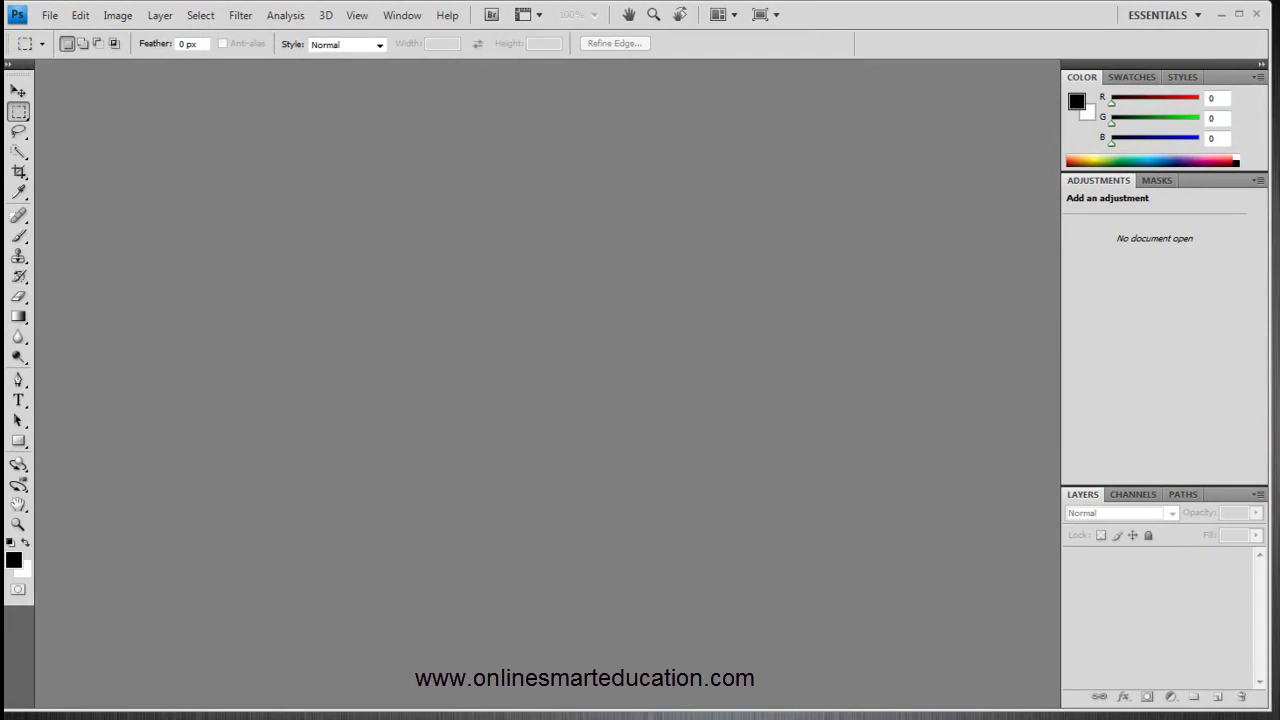
- Start a new document with width 930 and height 100, and set both units to pixels
{"action": "left_click", "coordinate": [49, 15]}
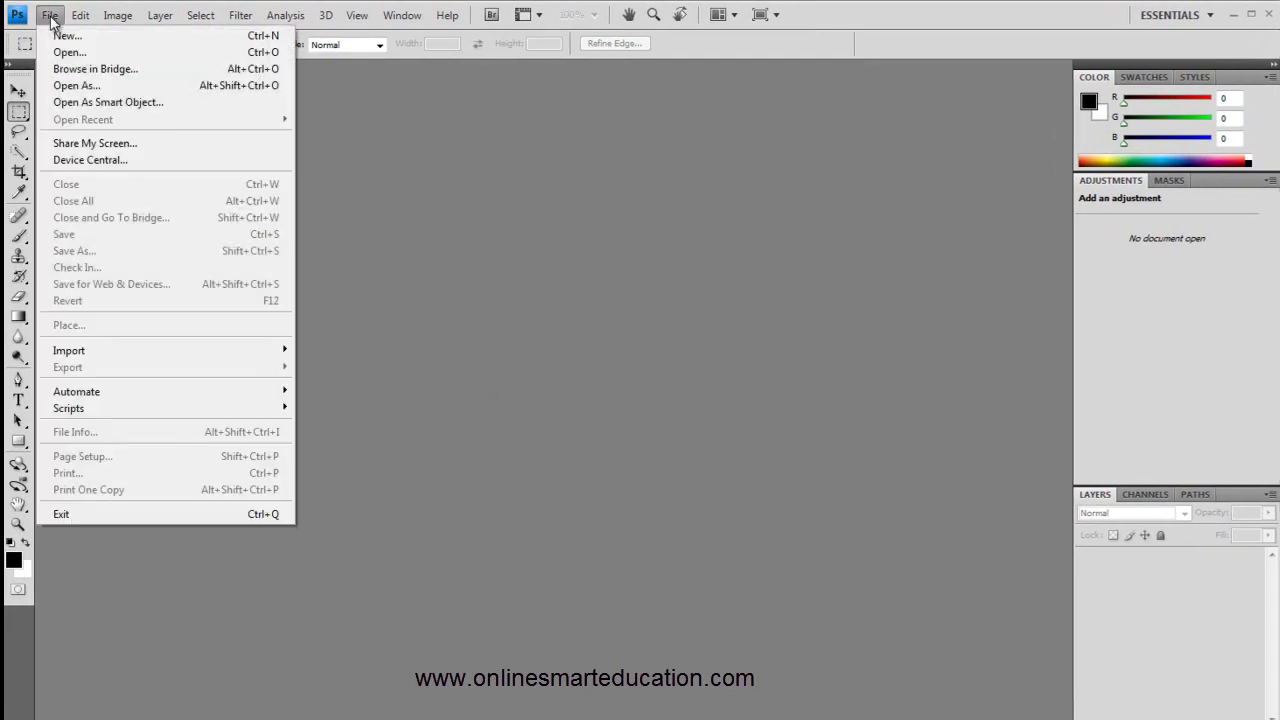
{"action": "left_click", "coordinate": [65, 37]}
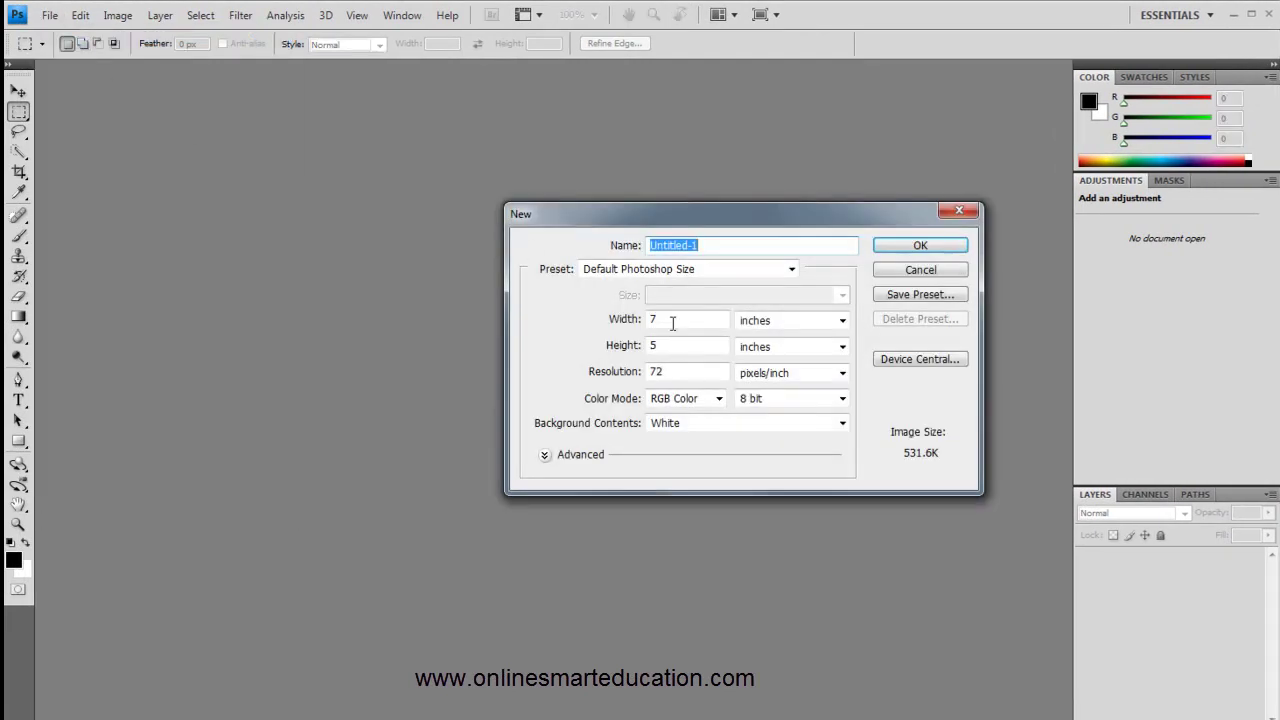
{"action": "left_click", "coordinate": [675, 319]}
{"action": "left_click", "coordinate": [621, 324]}
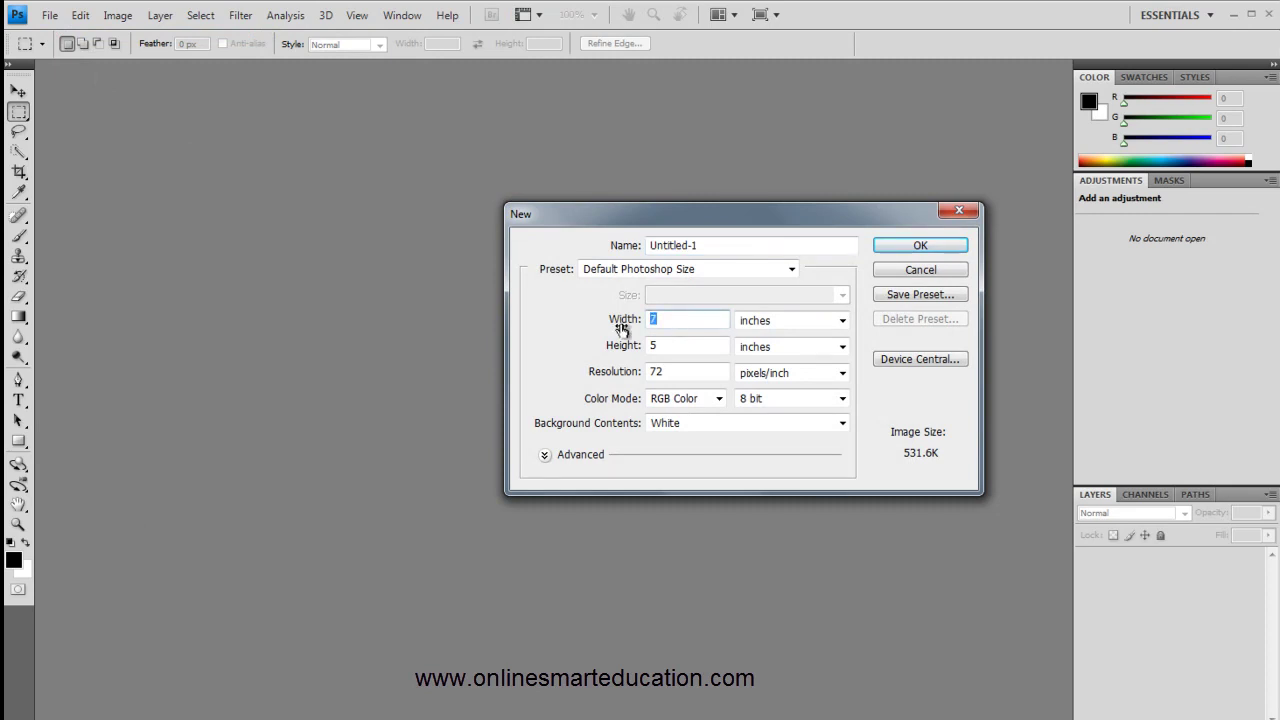
{"action": "type", "text": "930"}
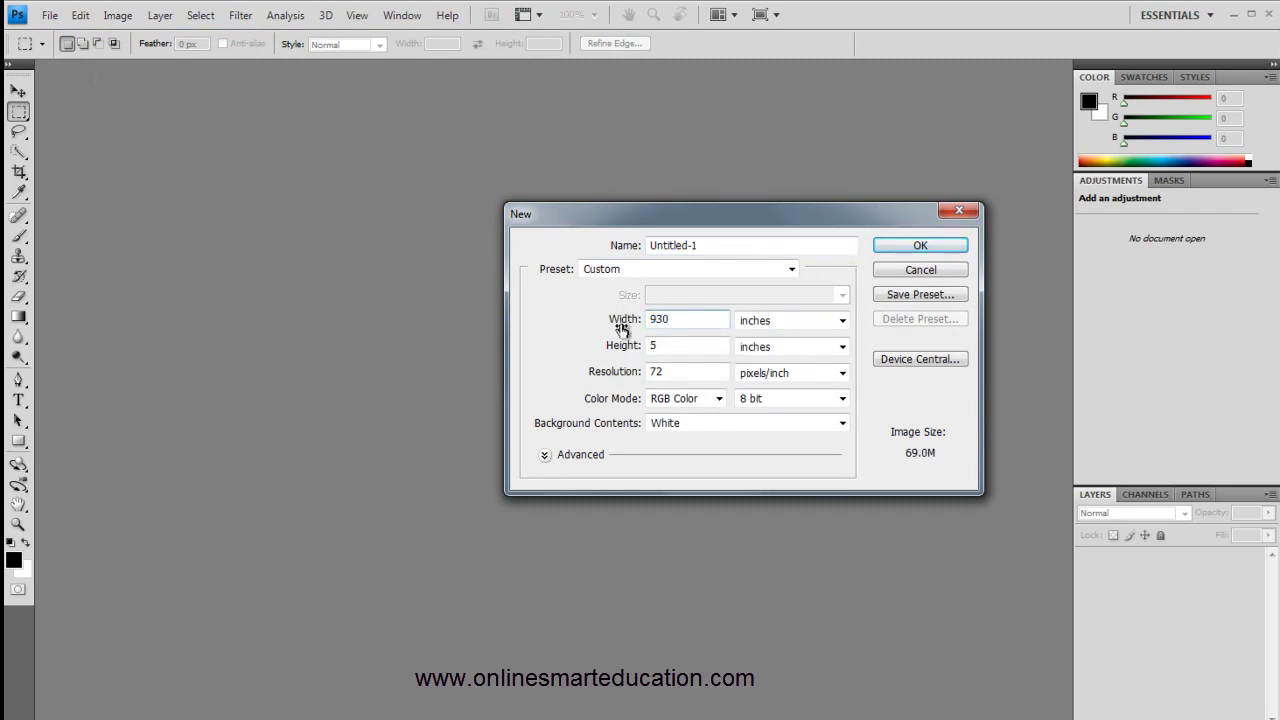
{"action": "left_click", "coordinate": [627, 345]}
{"action": "type", "text": "100"}
{"action": "left_click", "coordinate": [842, 320]}
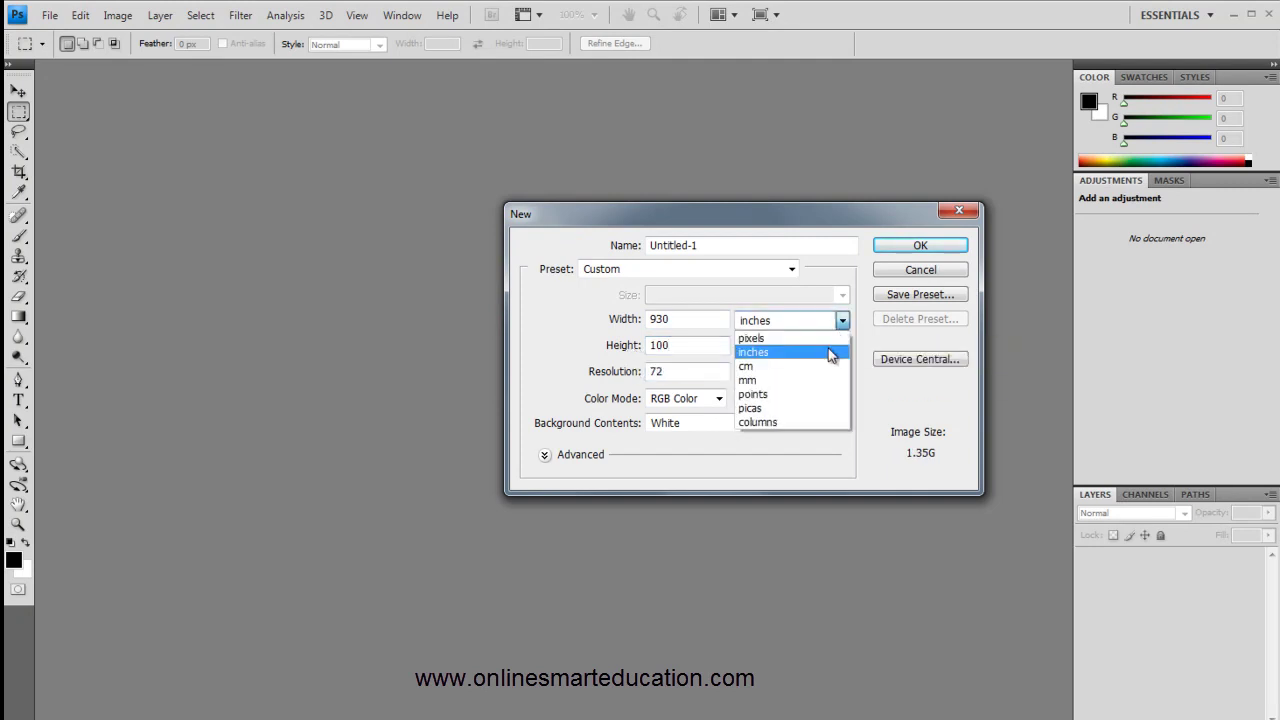
{"action": "left_click", "coordinate": [829, 339]}
{"action": "left_click", "coordinate": [836, 347]}
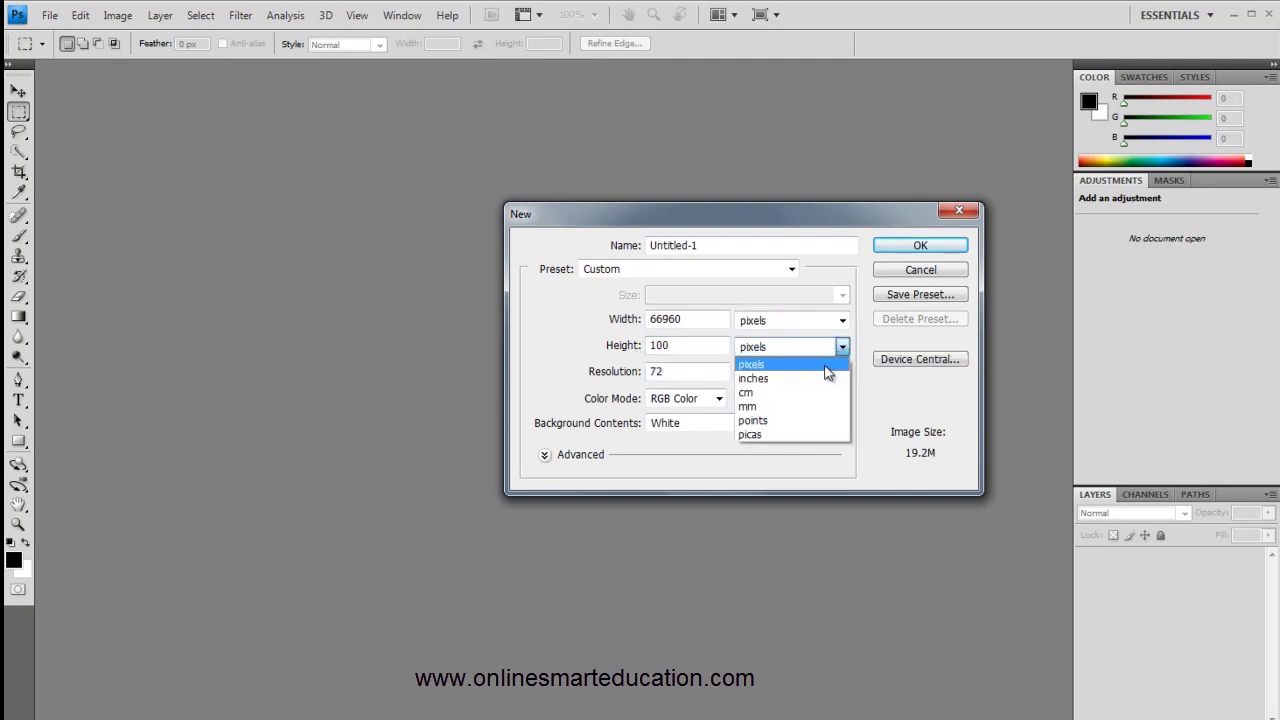
{"action": "left_click", "coordinate": [766, 364]}
- Set the new document's width to 930 pixels and create the document
{"action": "left_click", "coordinate": [632, 318]}
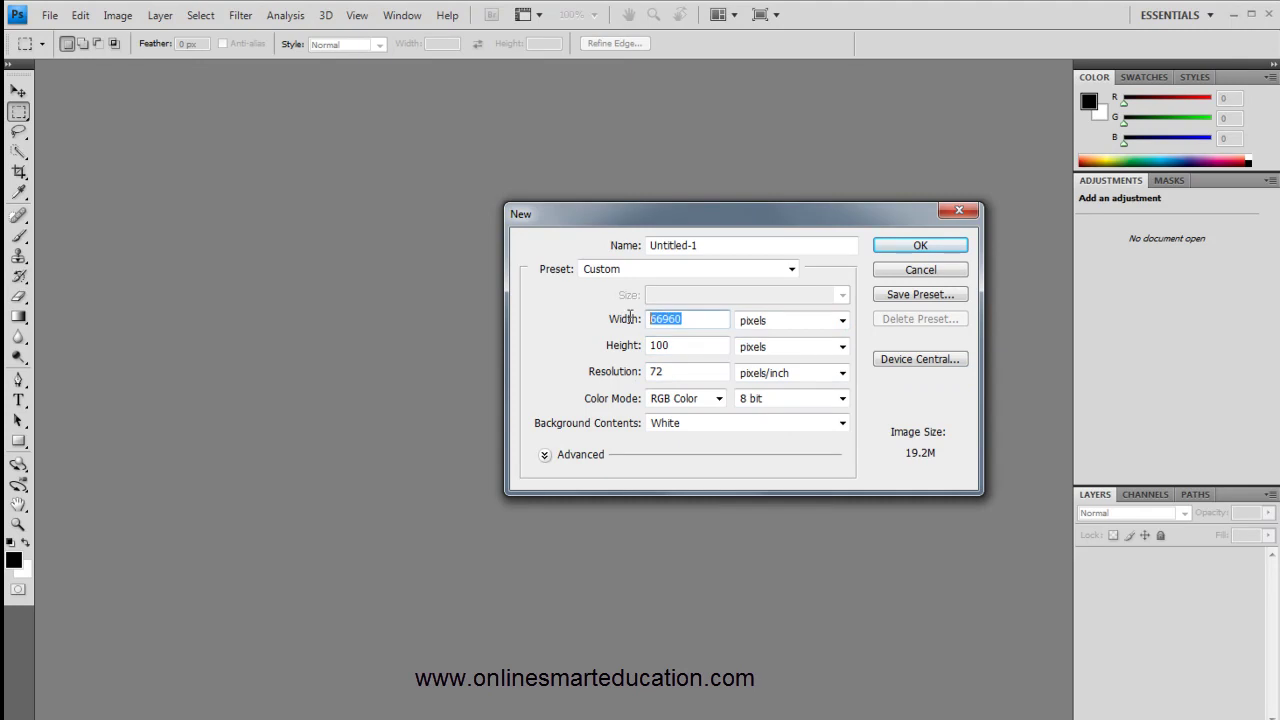
{"action": "type", "text": "1"}
{"action": "key", "text": "BackSpace"}
{"action": "type", "text": "930"}
{"action": "left_click", "coordinate": [693, 346]}
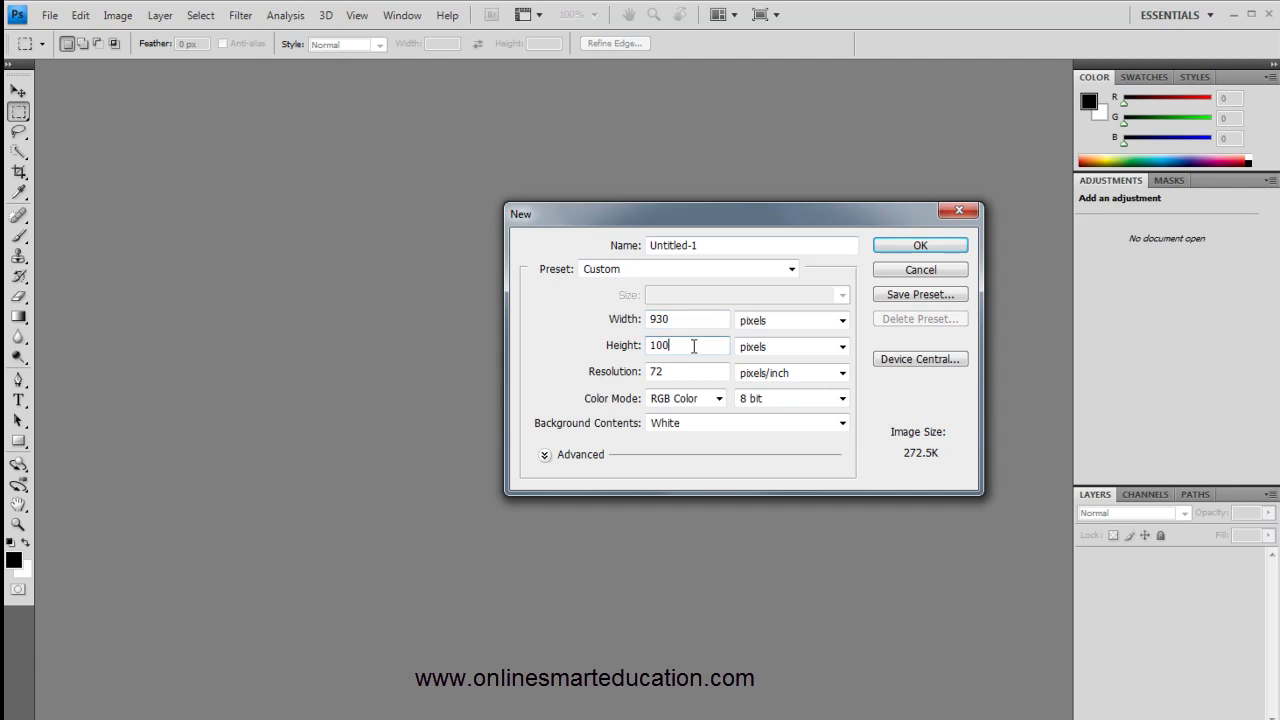
{"action": "left_click", "coordinate": [918, 248]}
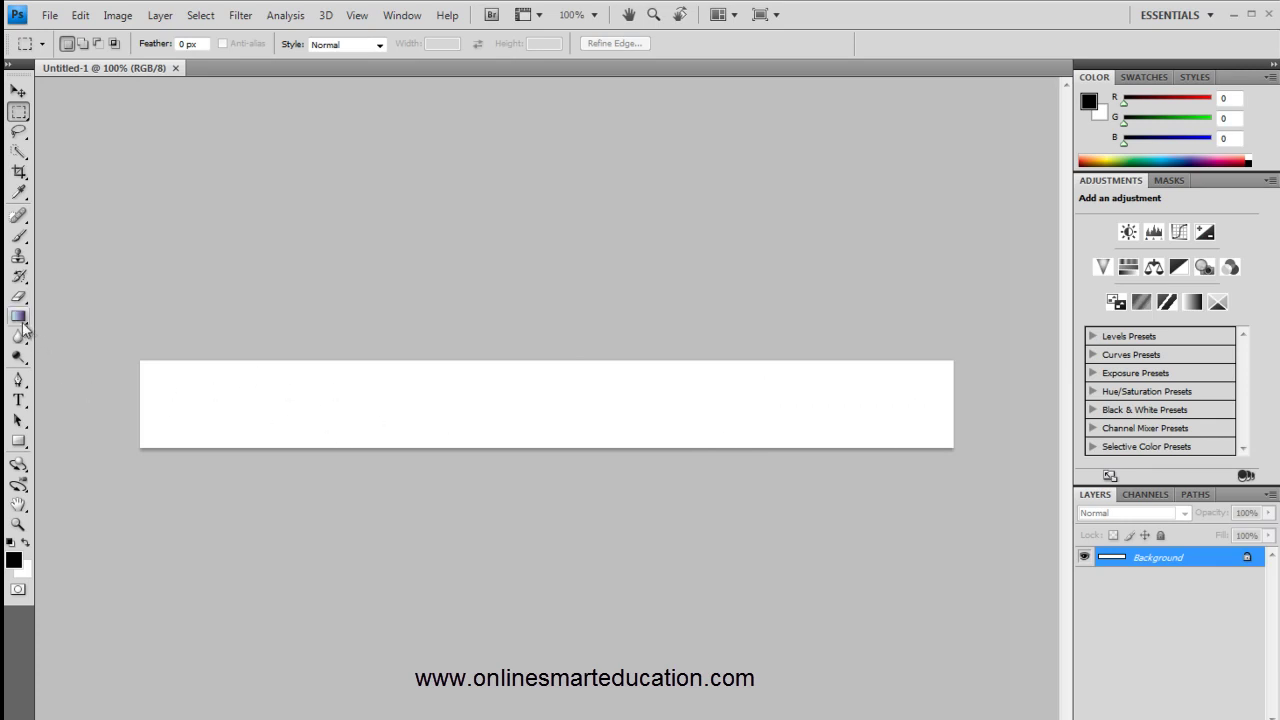
- Convert the Background into a regular layer and add a second layer above it
{"action": "double_click", "coordinate": [1181, 565]}
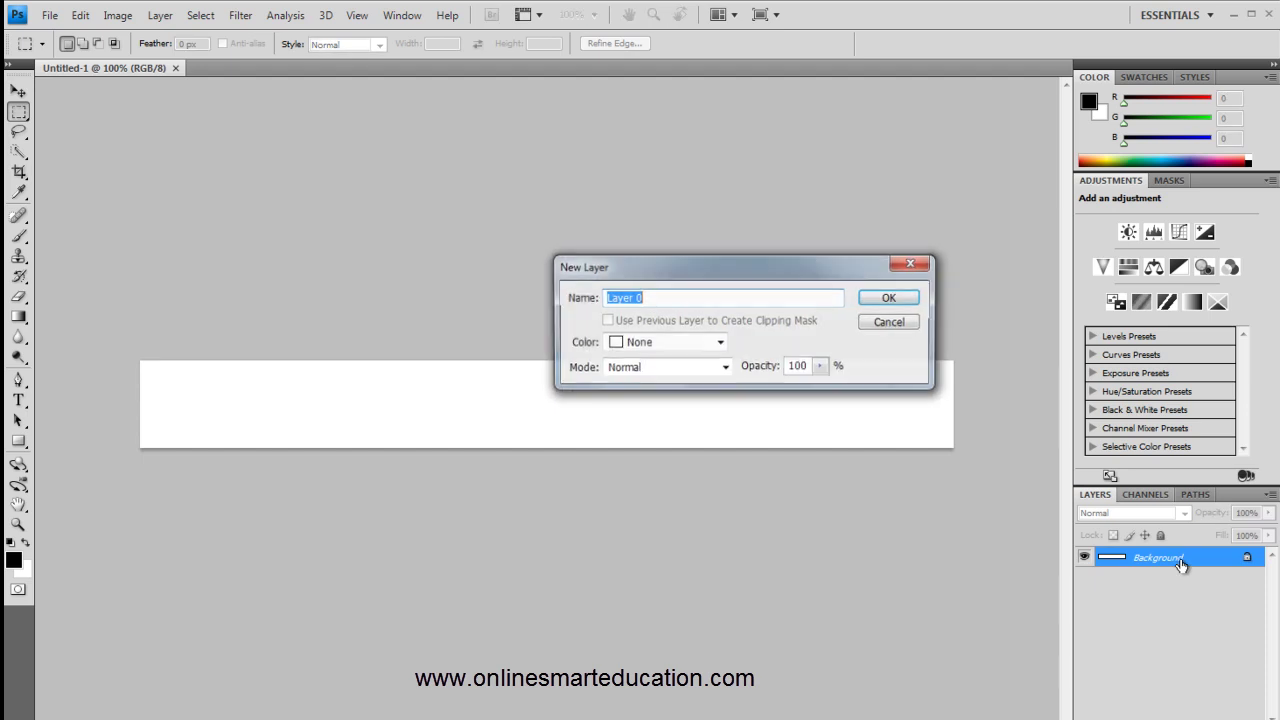
{"action": "left_click", "coordinate": [907, 305]}
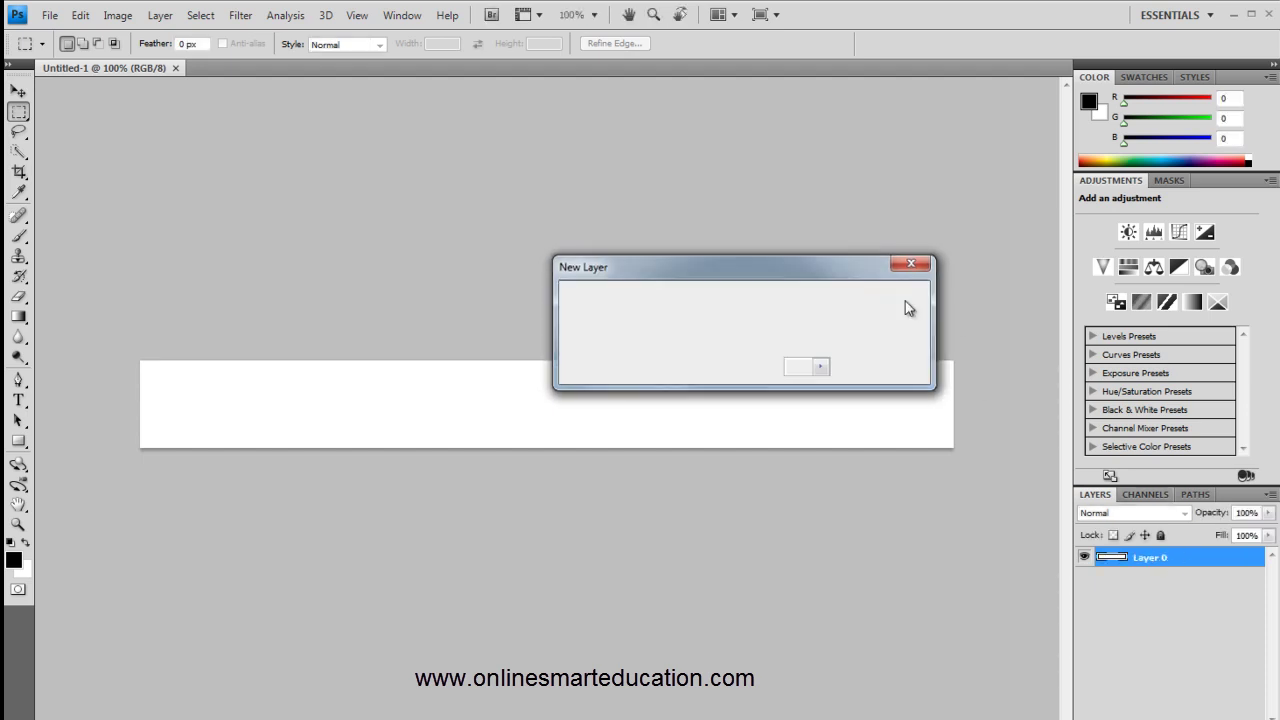
{"action": "key", "text": "ctrl+j"}
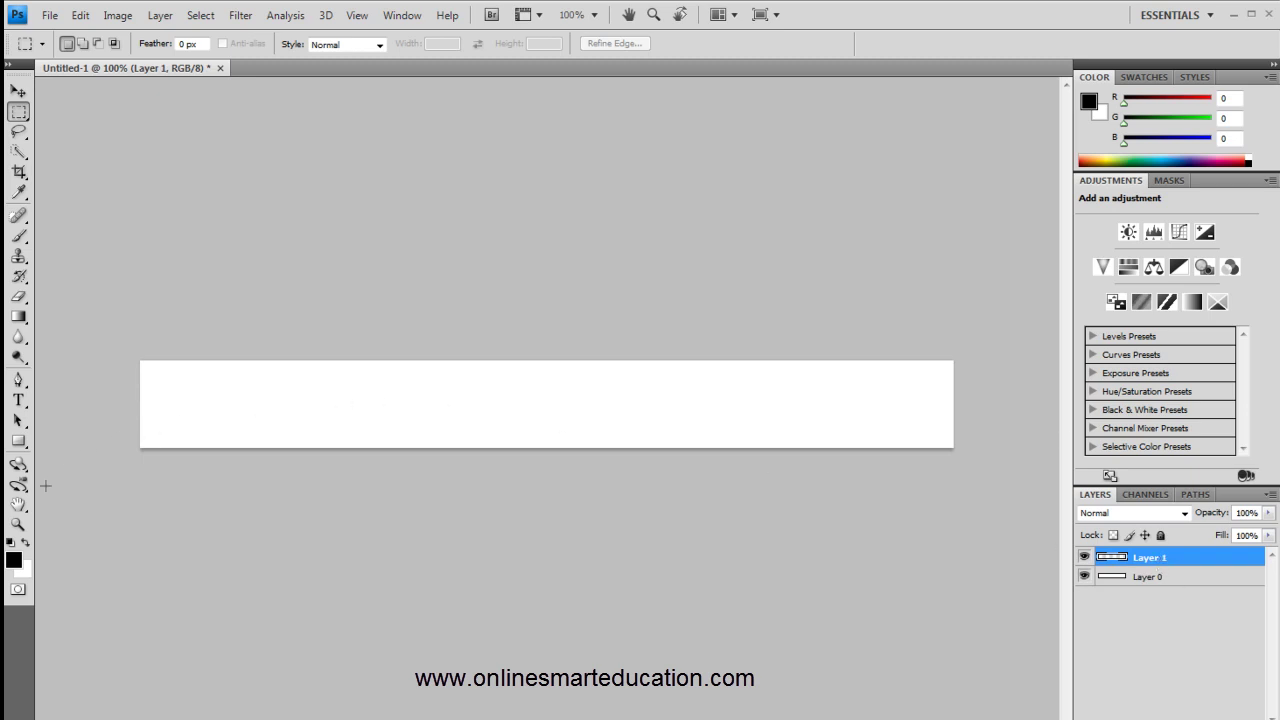
- Draw a black rectangle shape covering the whole canvas with the Rectangle Tool
{"action": "left_click", "coordinate": [18, 440]}
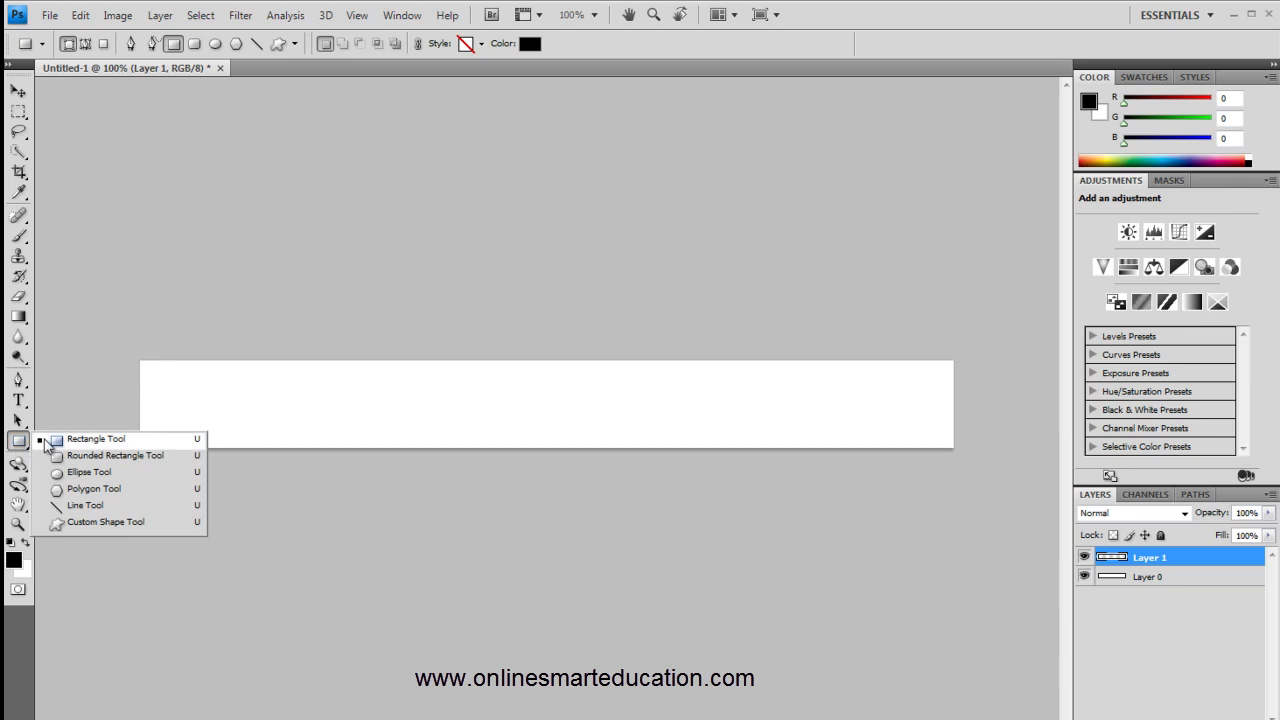
{"action": "left_click", "coordinate": [46, 442]}
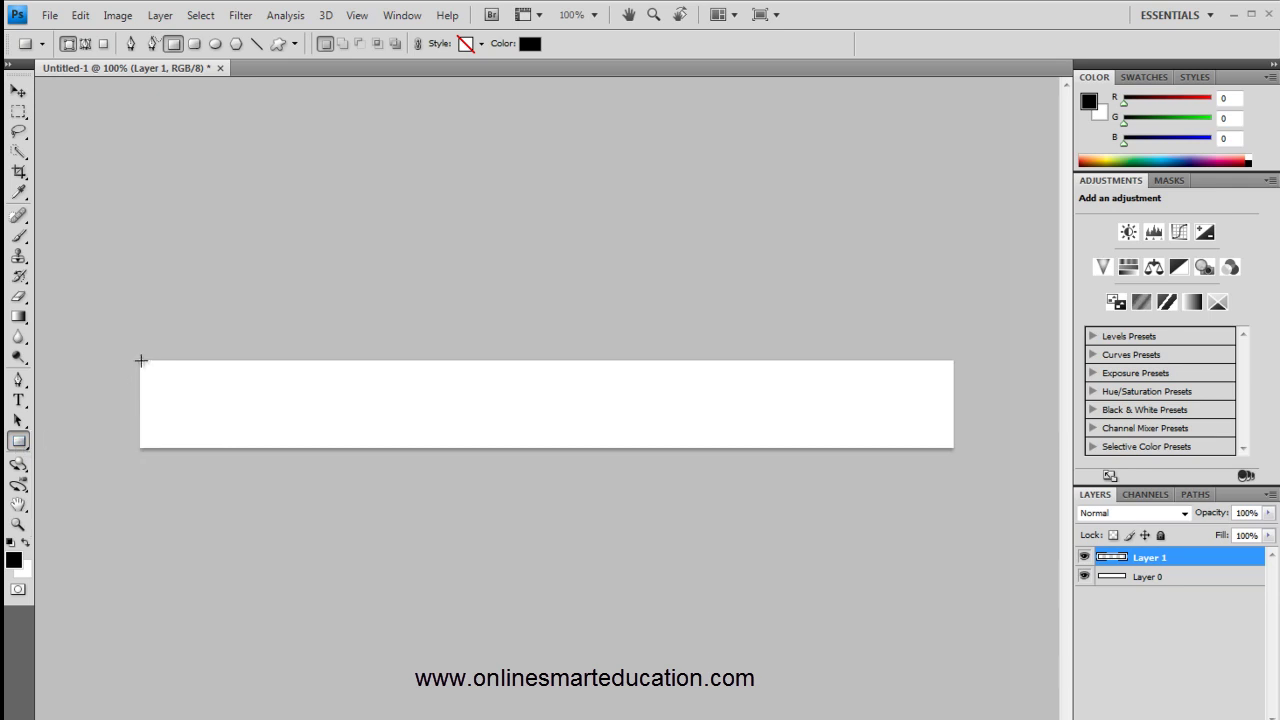
{"action": "left_click_drag", "start_coordinate": [140, 360], "coordinate": [951, 447]}
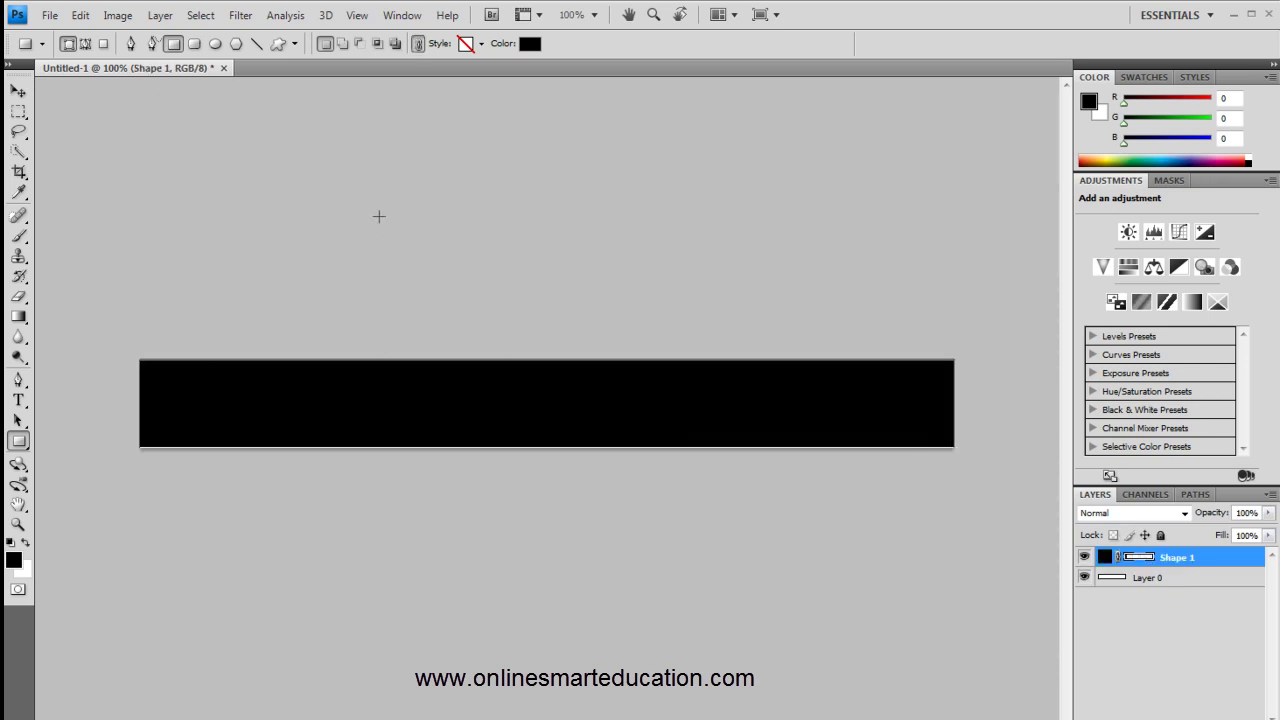
- Show the transform controls, stretch the black rectangle downward to about 108% of its height, and apply the transformation
{"action": "left_click", "coordinate": [18, 91]}
{"action": "left_click", "coordinate": [206, 44]}
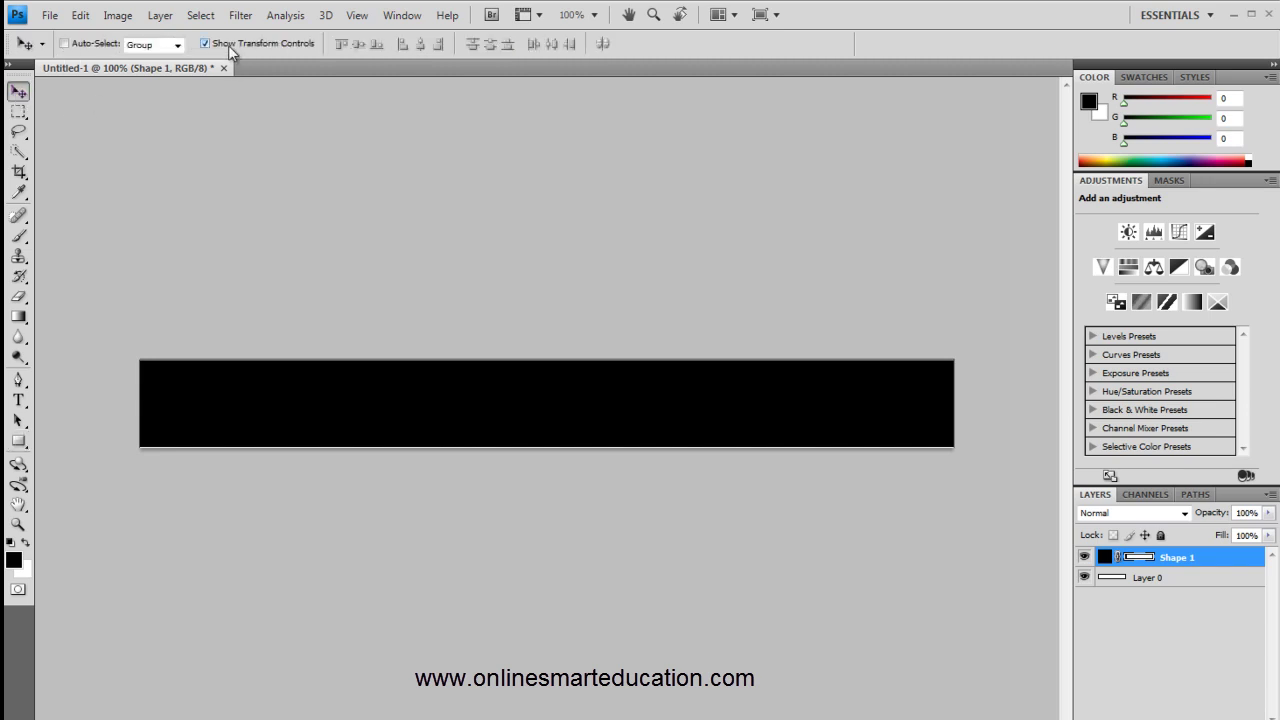
{"action": "left_click", "coordinate": [548, 450]}
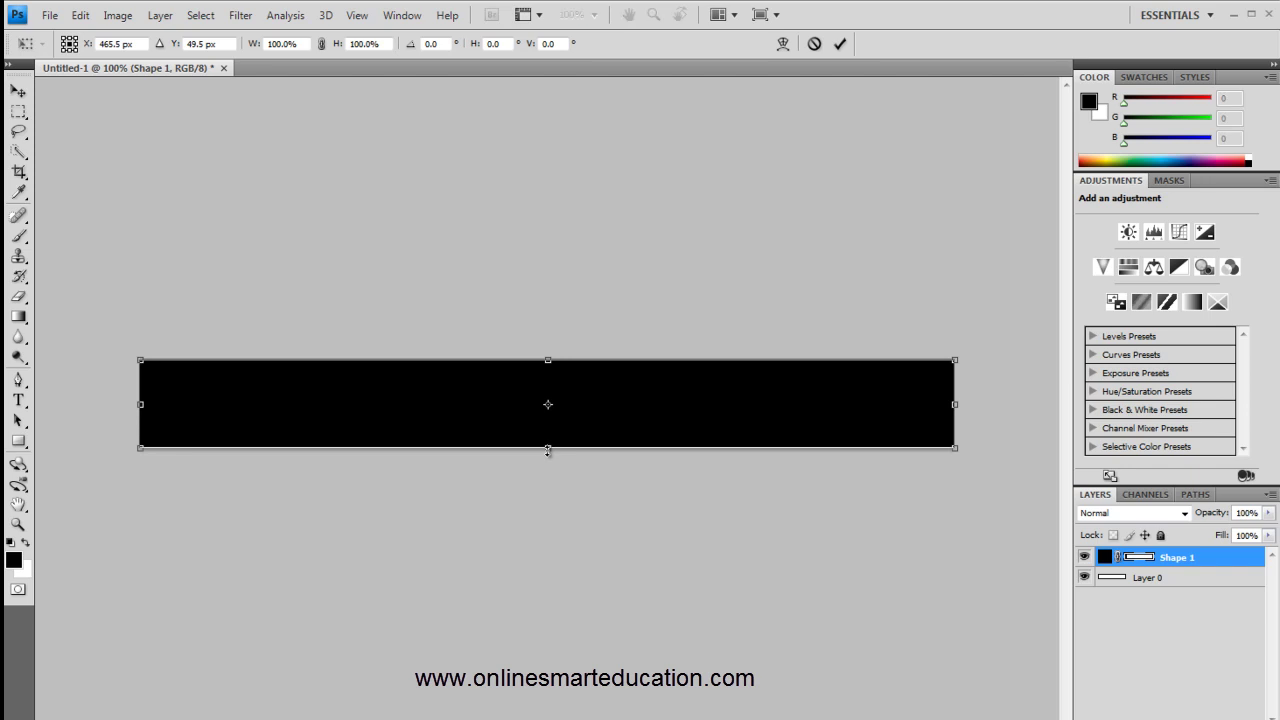
{"action": "left_click_drag", "start_coordinate": [548, 452], "coordinate": [548, 456]}
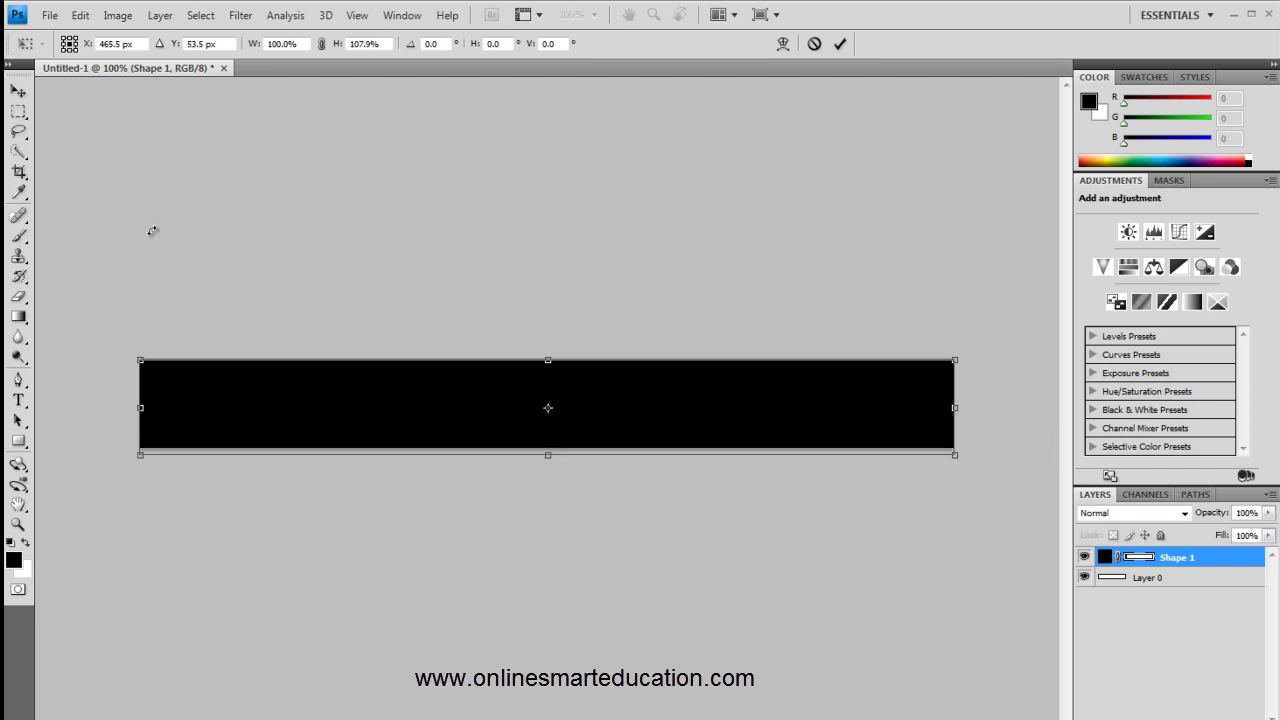
{"action": "left_click", "coordinate": [18, 90]}
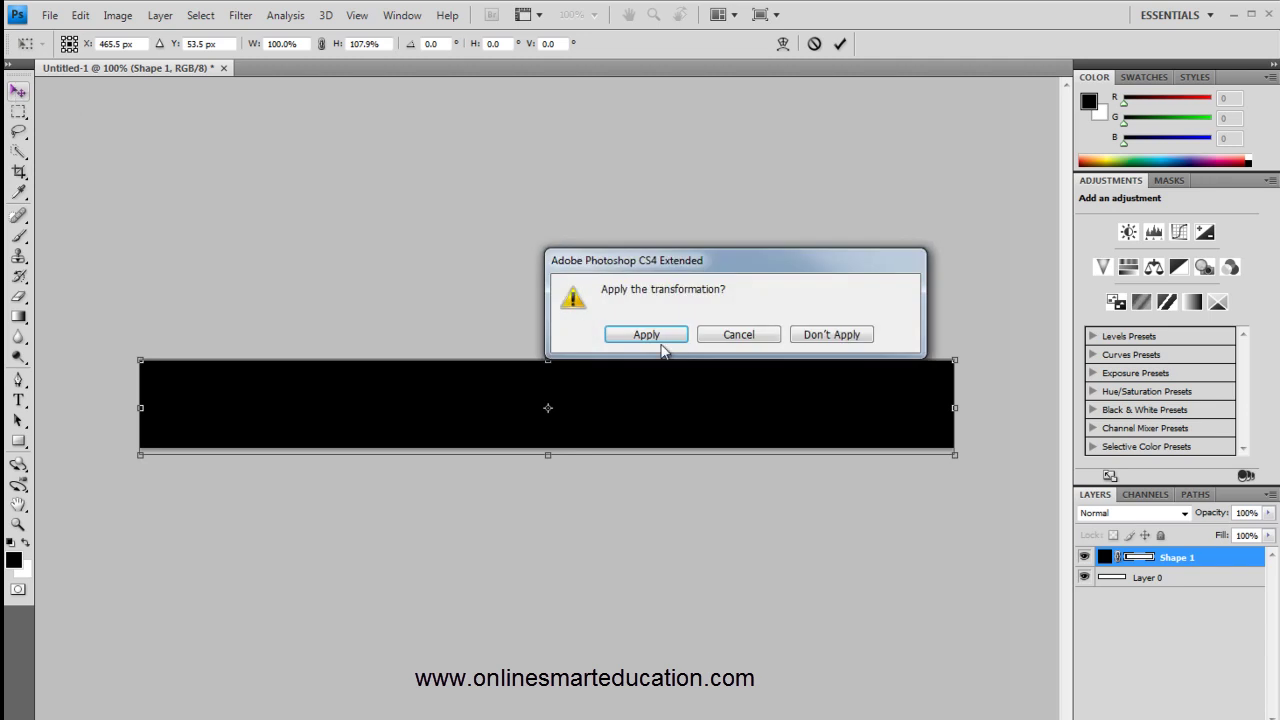
{"action": "left_click", "coordinate": [646, 335]}
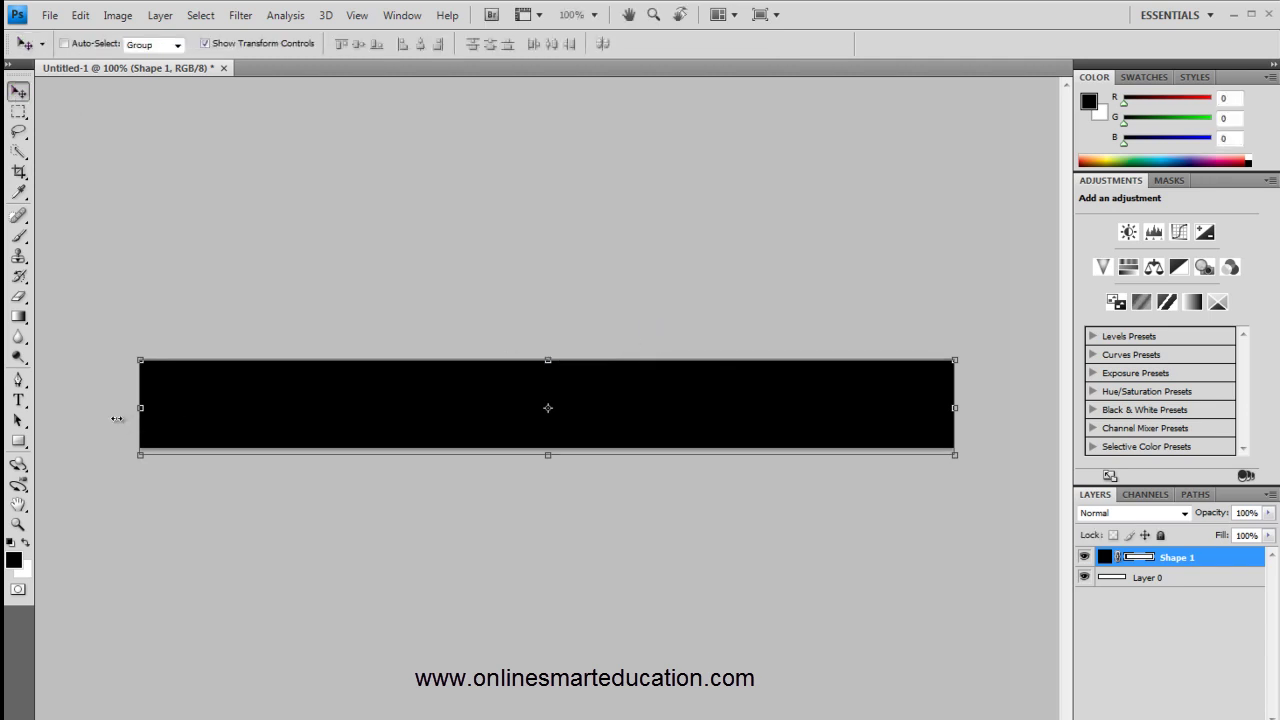
- Set the foreground color to the near-white fcfbfa for the text
{"action": "left_click", "coordinate": [18, 401]}
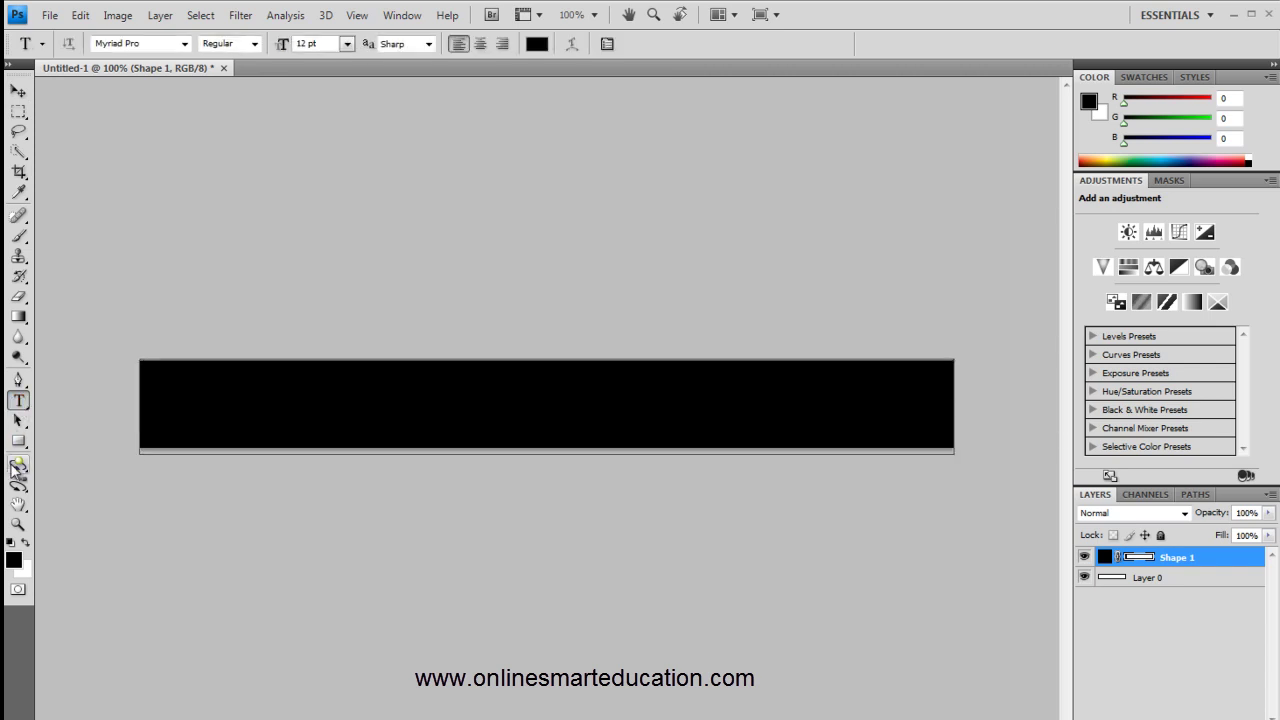
{"action": "left_click", "coordinate": [14, 563]}
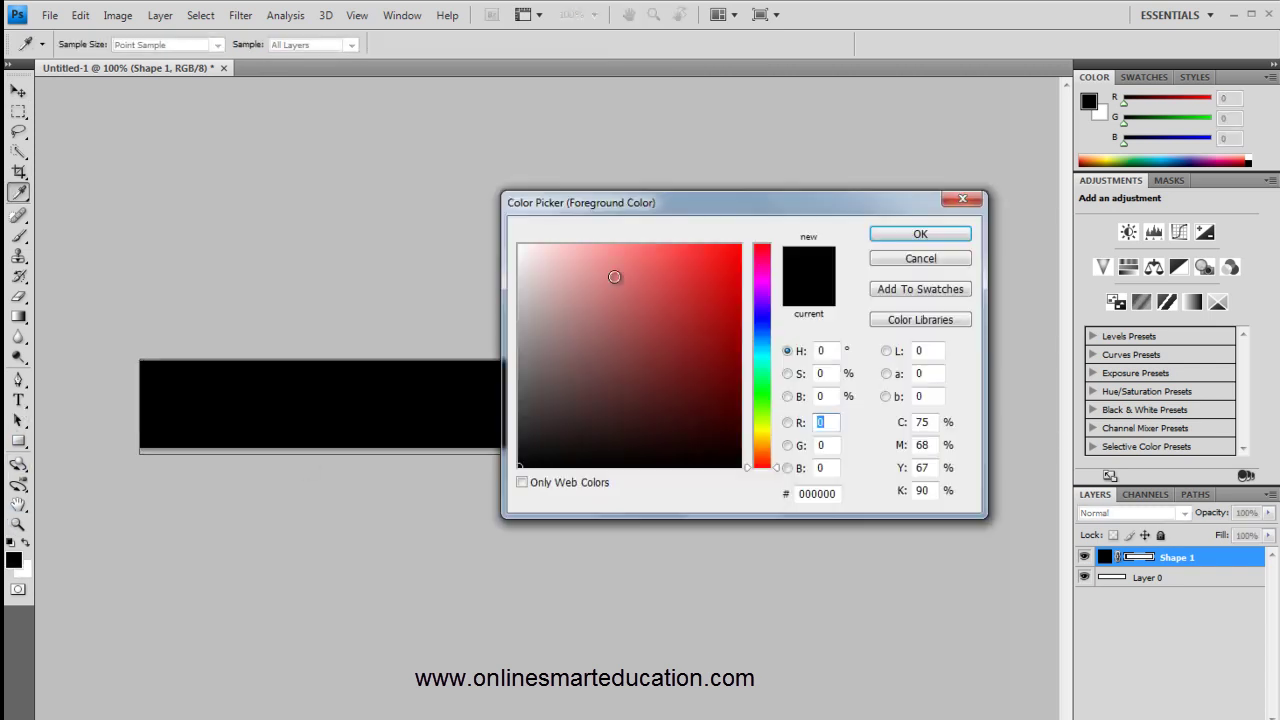
{"action": "left_click", "coordinate": [523, 247]}
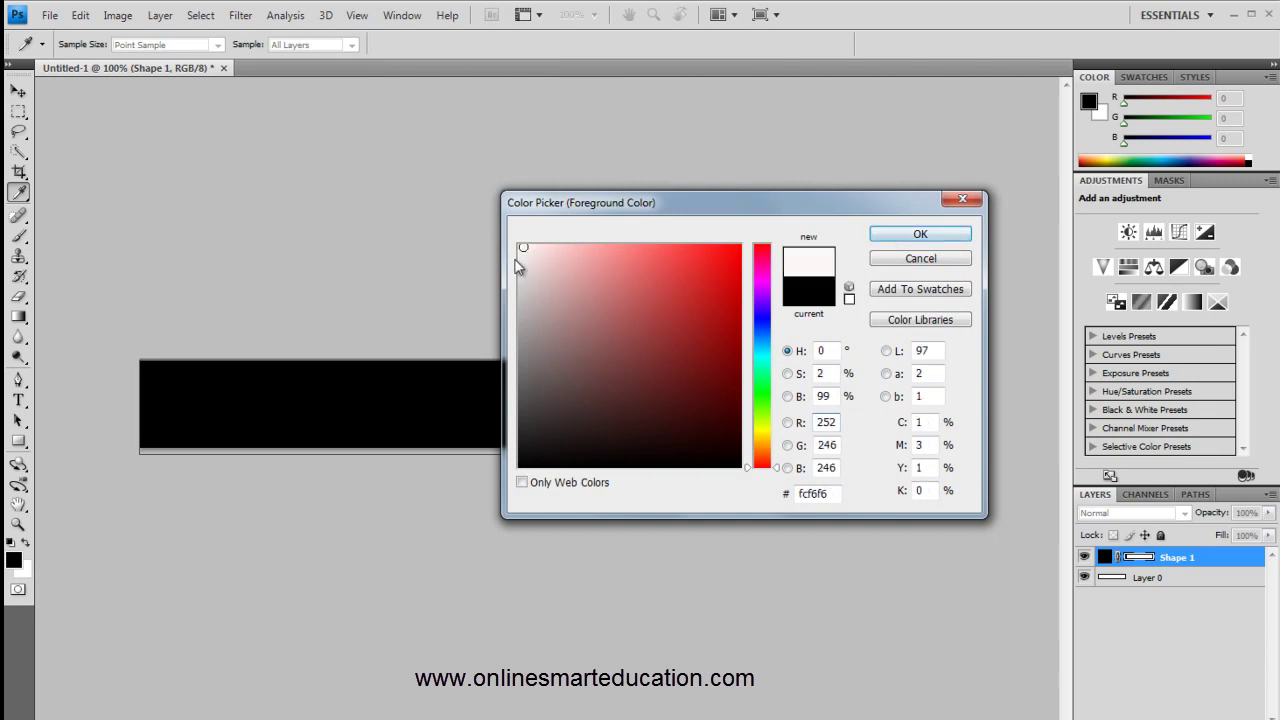
{"action": "left_click", "coordinate": [777, 443]}
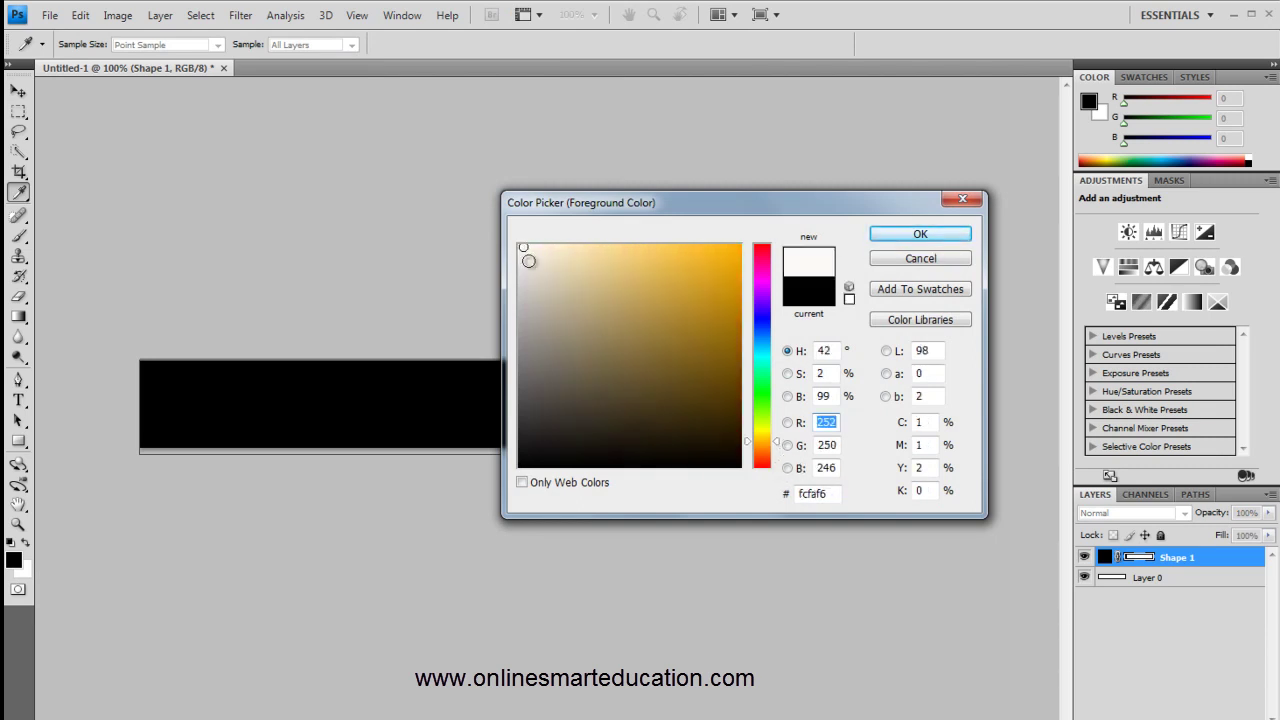
{"action": "left_click", "coordinate": [520, 247]}
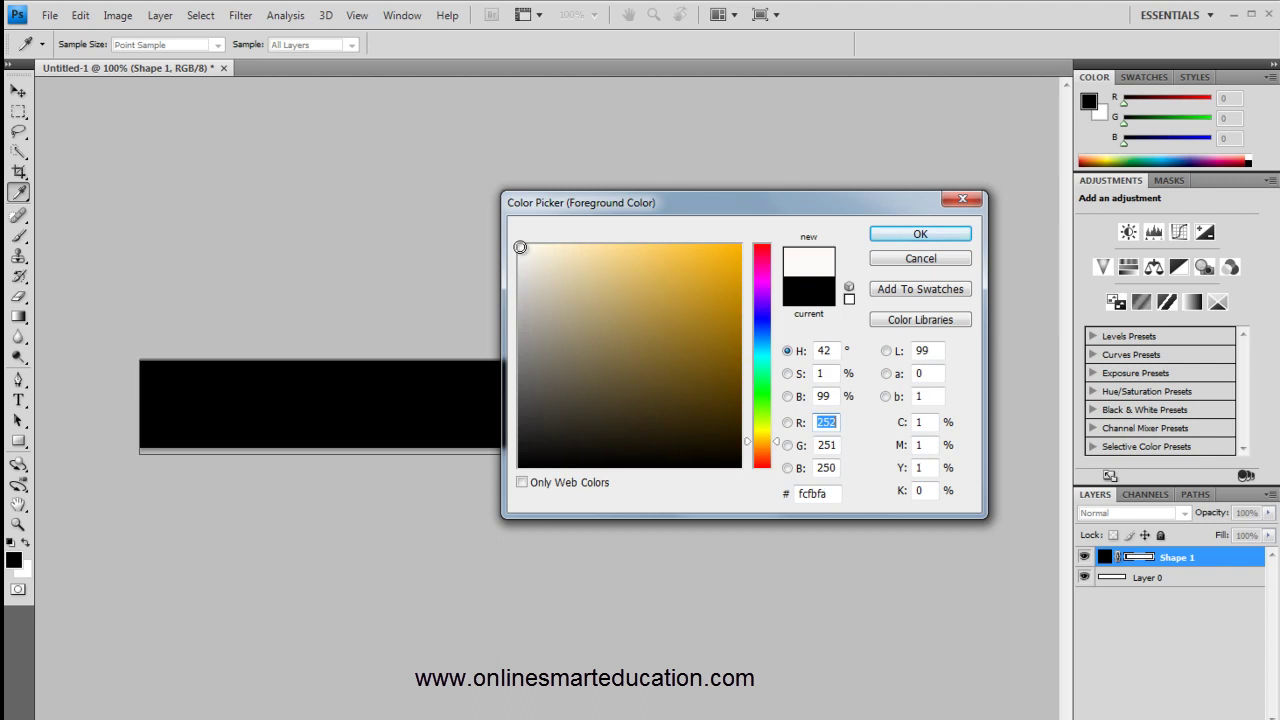
{"action": "left_click", "coordinate": [901, 236]}
- Place a text box inside the black rectangle with the Type tool
{"action": "key", "text": "t"}
{"action": "left_click", "coordinate": [225, 375]}
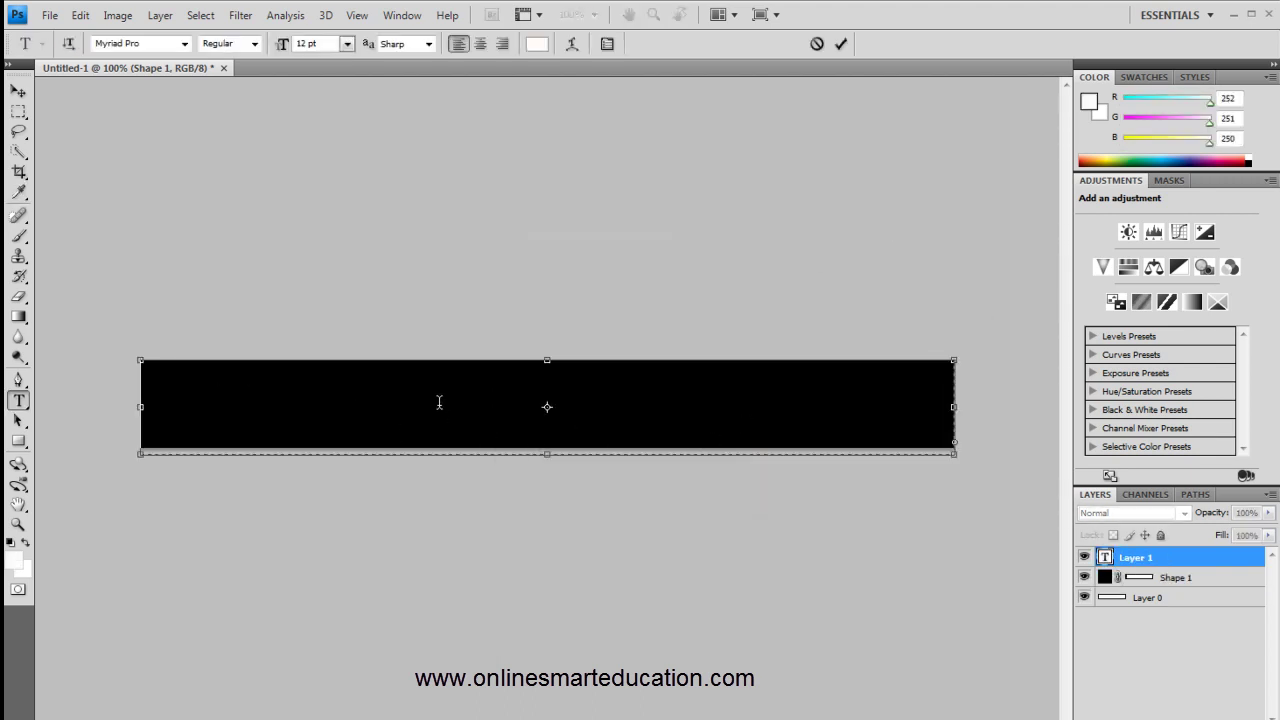
{"action": "left_click", "coordinate": [20, 91]}
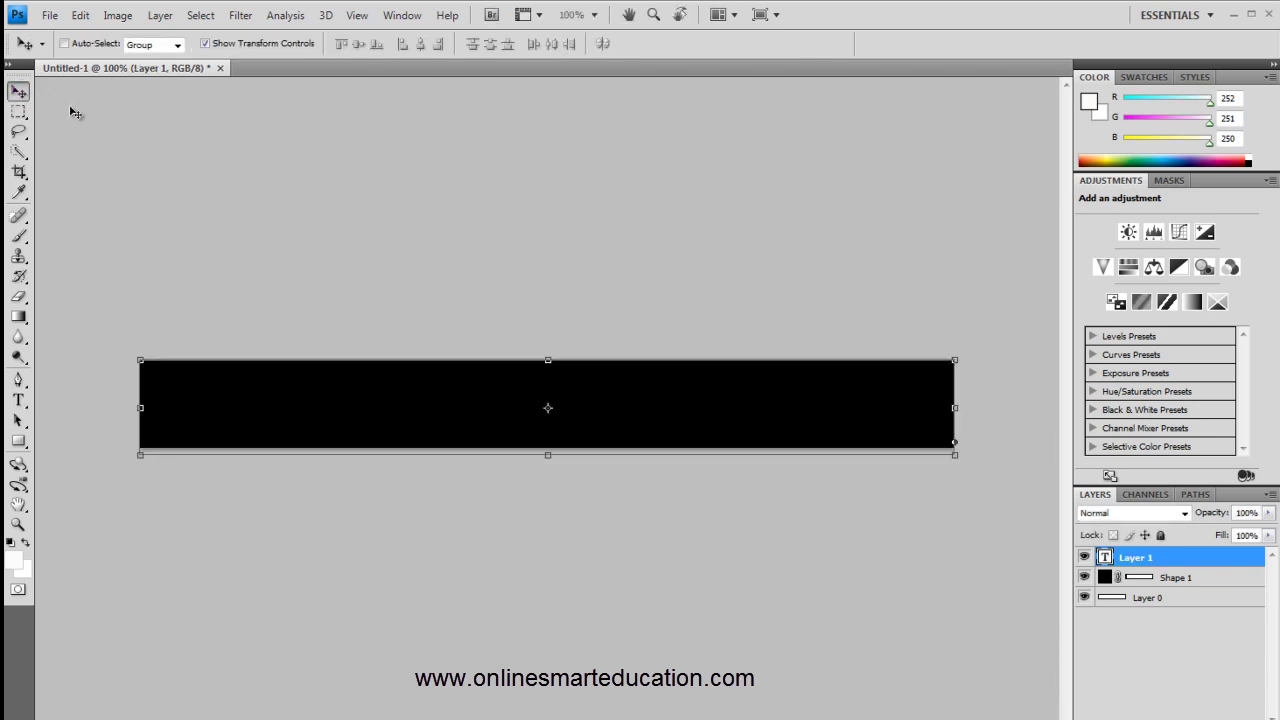
{"action": "double_click", "coordinate": [1106, 559]}
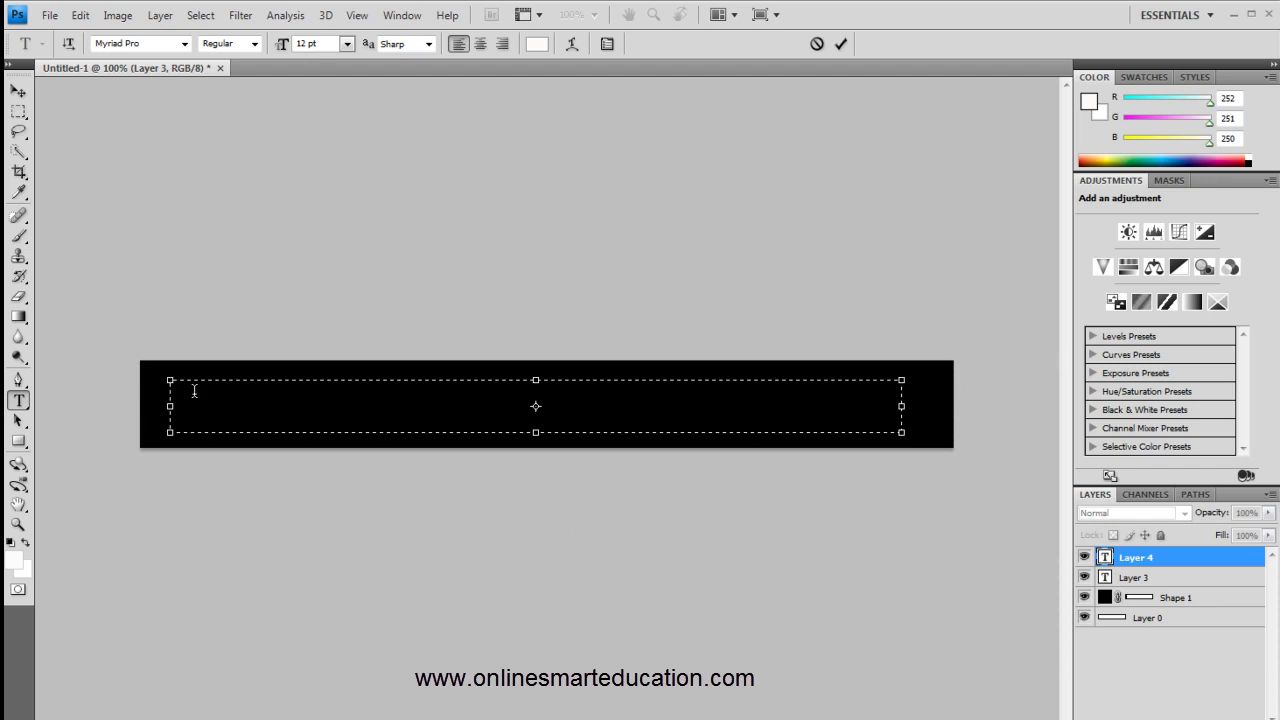
- Enter the placeholder text "gfgfgfgfg" in the text box and confirm near-white fcfbfa as its text color
{"action": "left_click", "coordinate": [14, 559]}
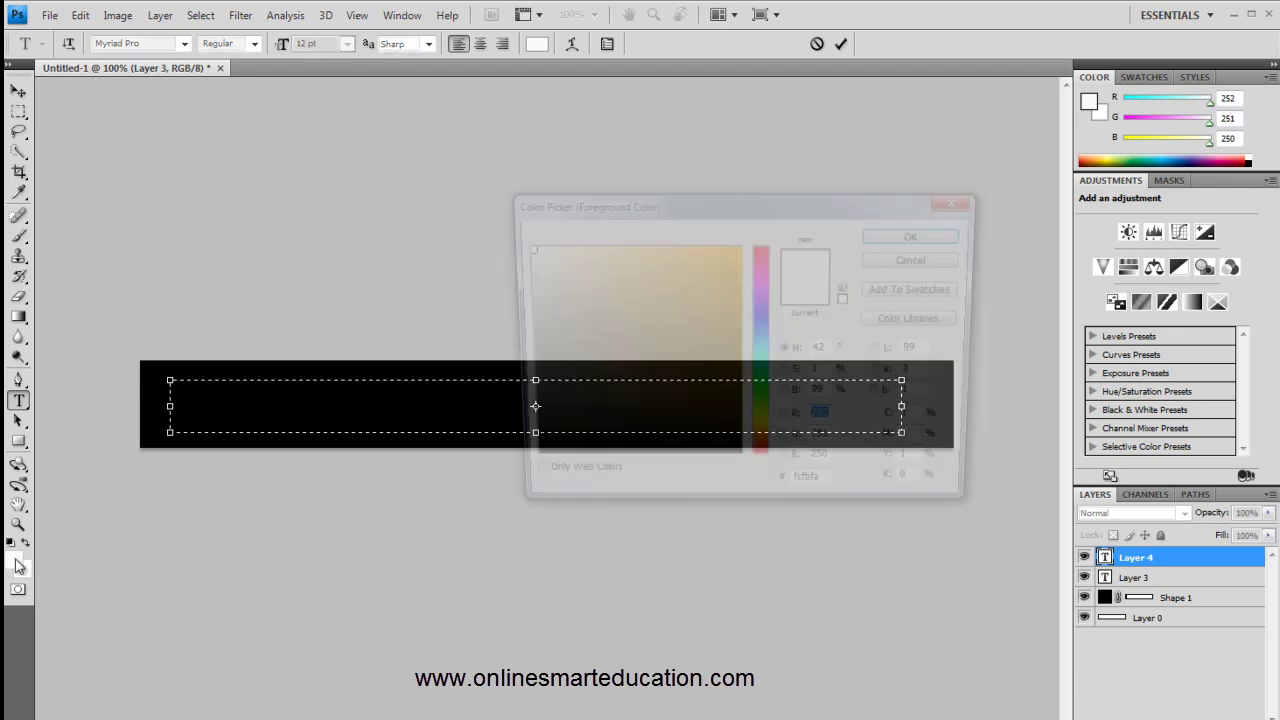
{"action": "left_click", "coordinate": [884, 261]}
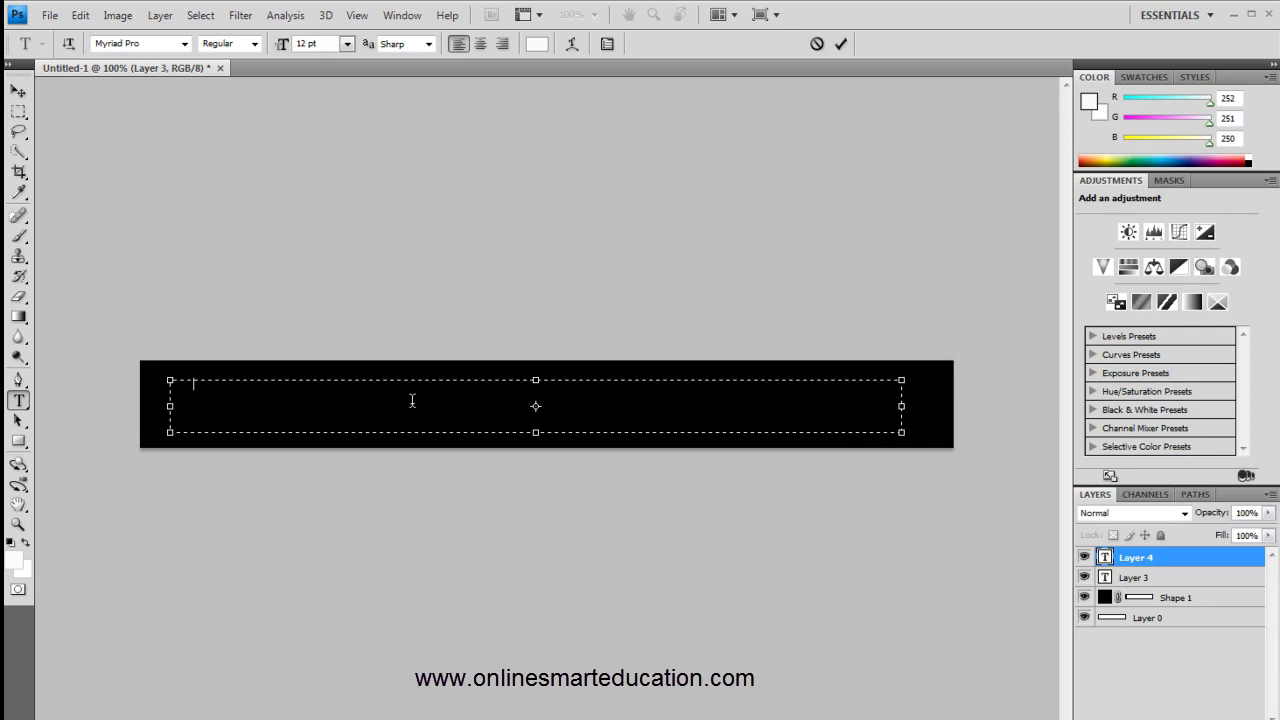
{"action": "key", "text": "ctrl+a"}
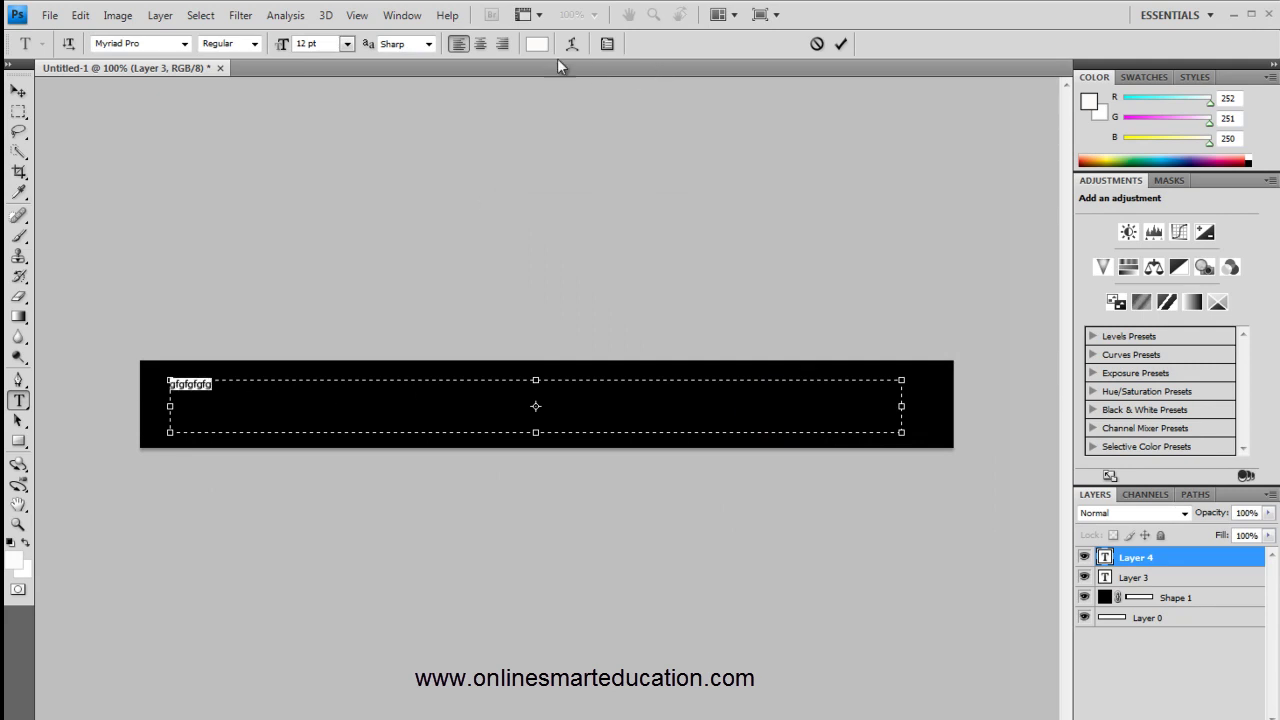
{"action": "left_click", "coordinate": [537, 44]}
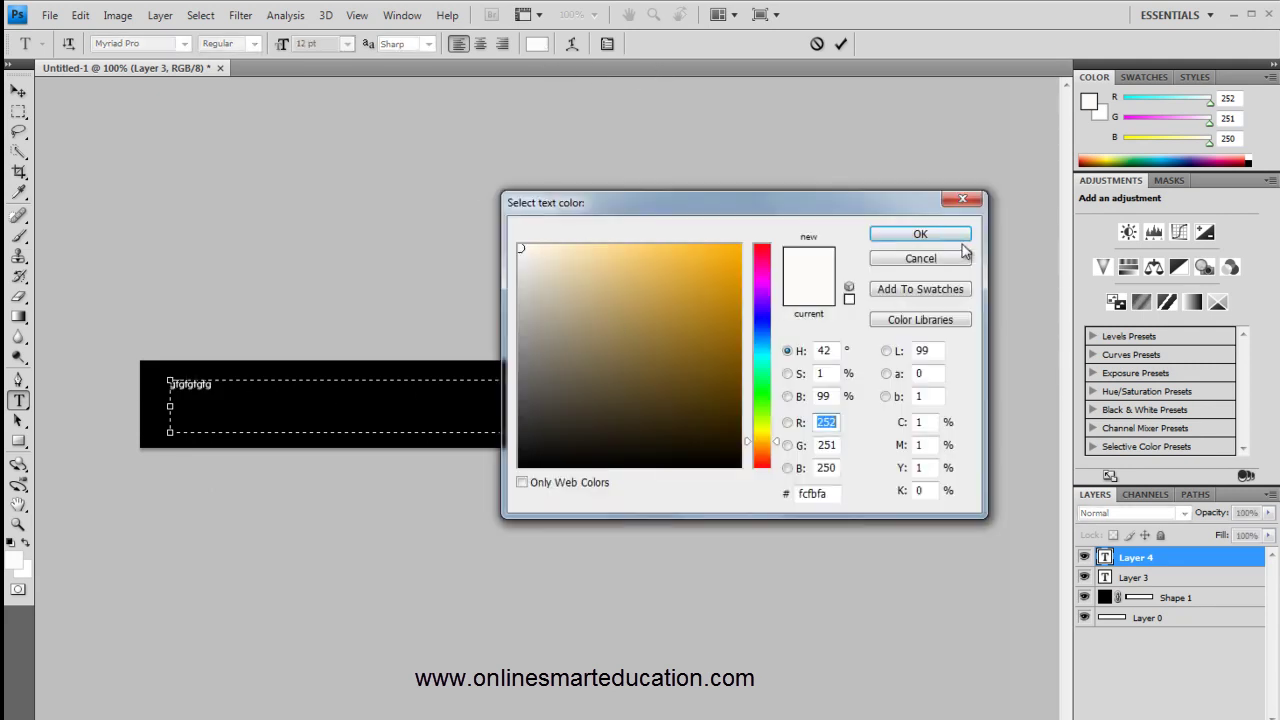
{"action": "left_click", "coordinate": [948, 238]}
{"action": "left_click", "coordinate": [240, 397]}
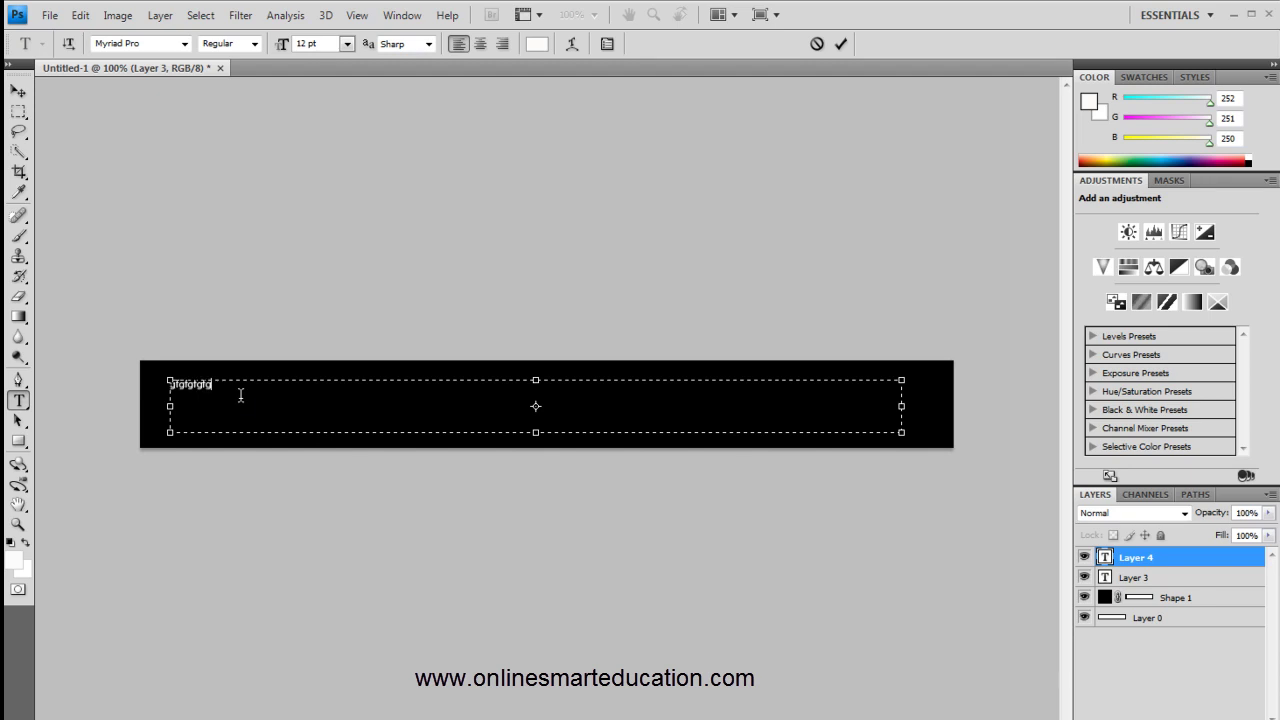
- Select the placeholder text and enlarge its font size, trying 36 pt before settling on 48 pt
{"action": "left_click_drag", "start_coordinate": [204, 386], "coordinate": [168, 386]}
{"action": "left_click", "coordinate": [347, 44]}
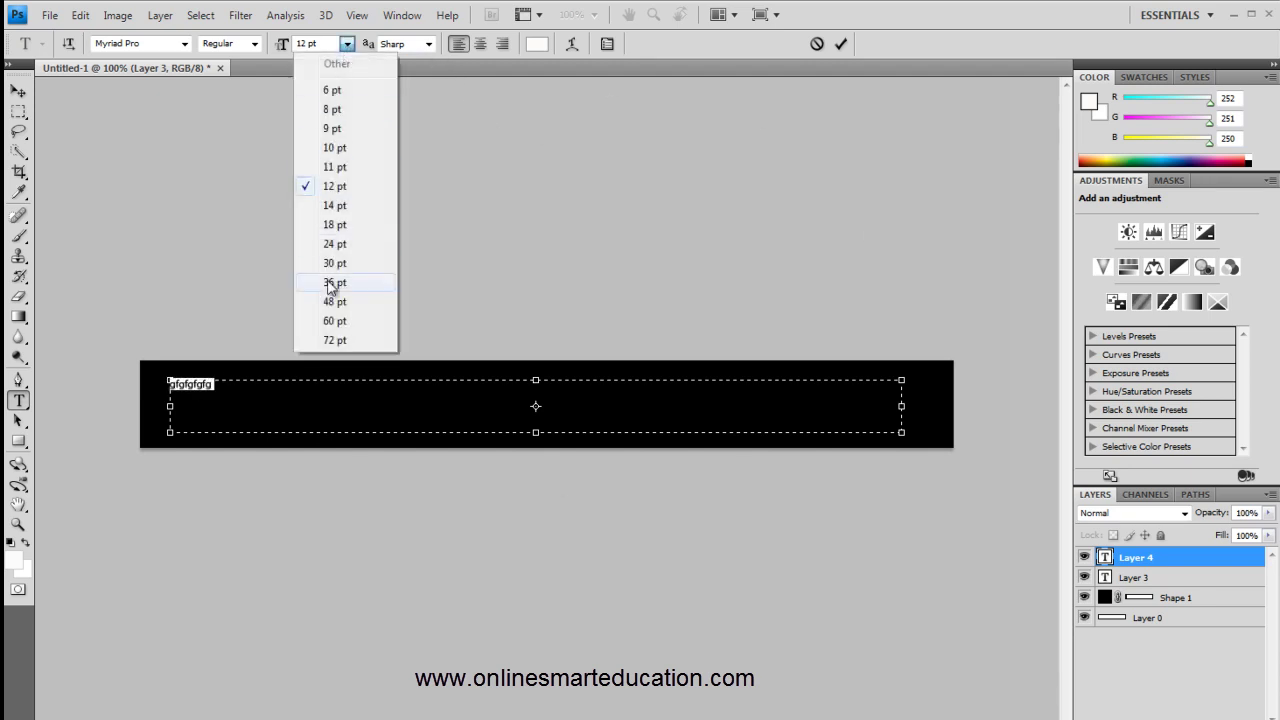
{"action": "left_click", "coordinate": [330, 282]}
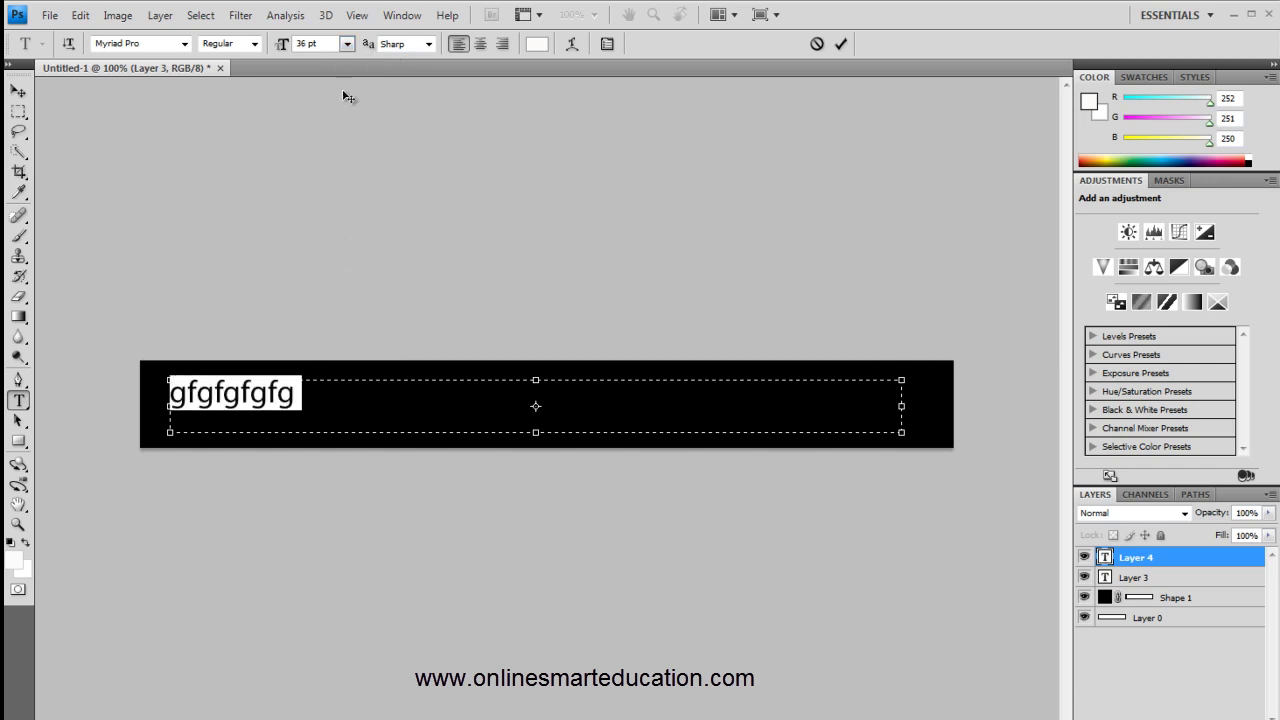
{"action": "left_click", "coordinate": [347, 44]}
{"action": "left_click", "coordinate": [340, 302]}
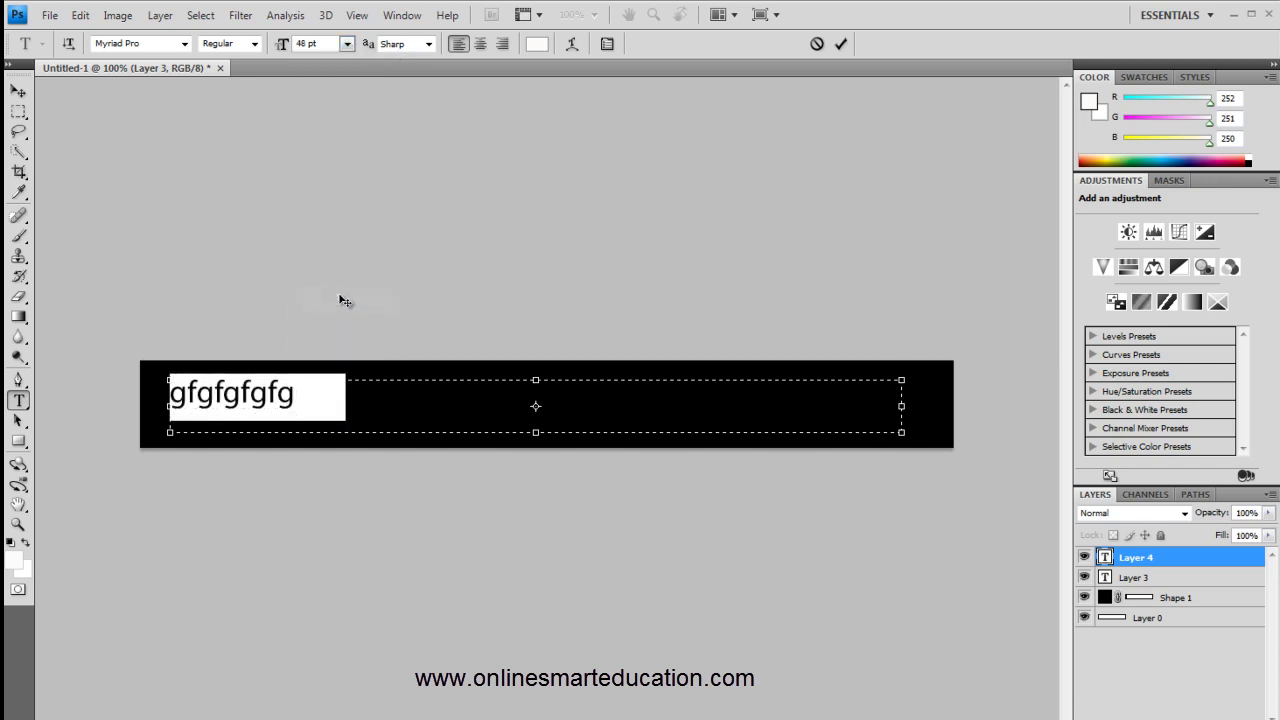
- Replace the whole placeholder text with "Onlimesmarteducation.com"
{"action": "left_click", "coordinate": [344, 398]}
{"action": "left_click_drag", "start_coordinate": [344, 398], "coordinate": [175, 396]}
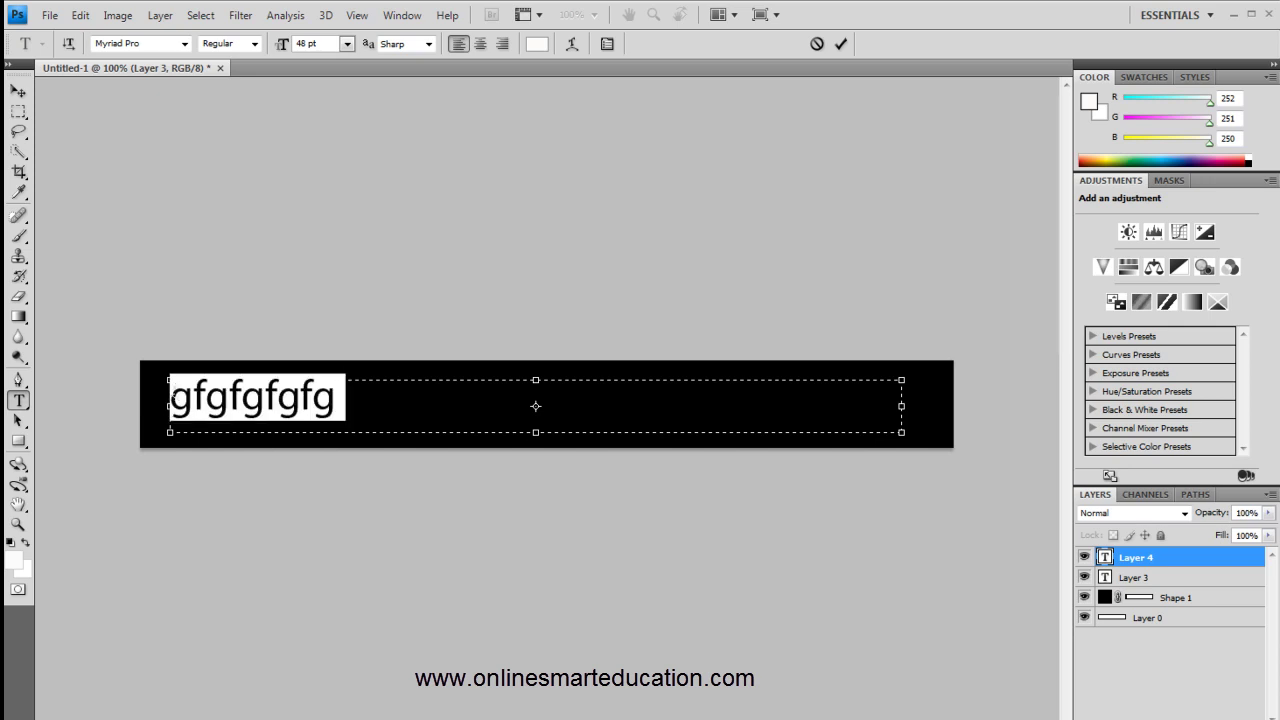
{"action": "left_click", "coordinate": [173, 399]}
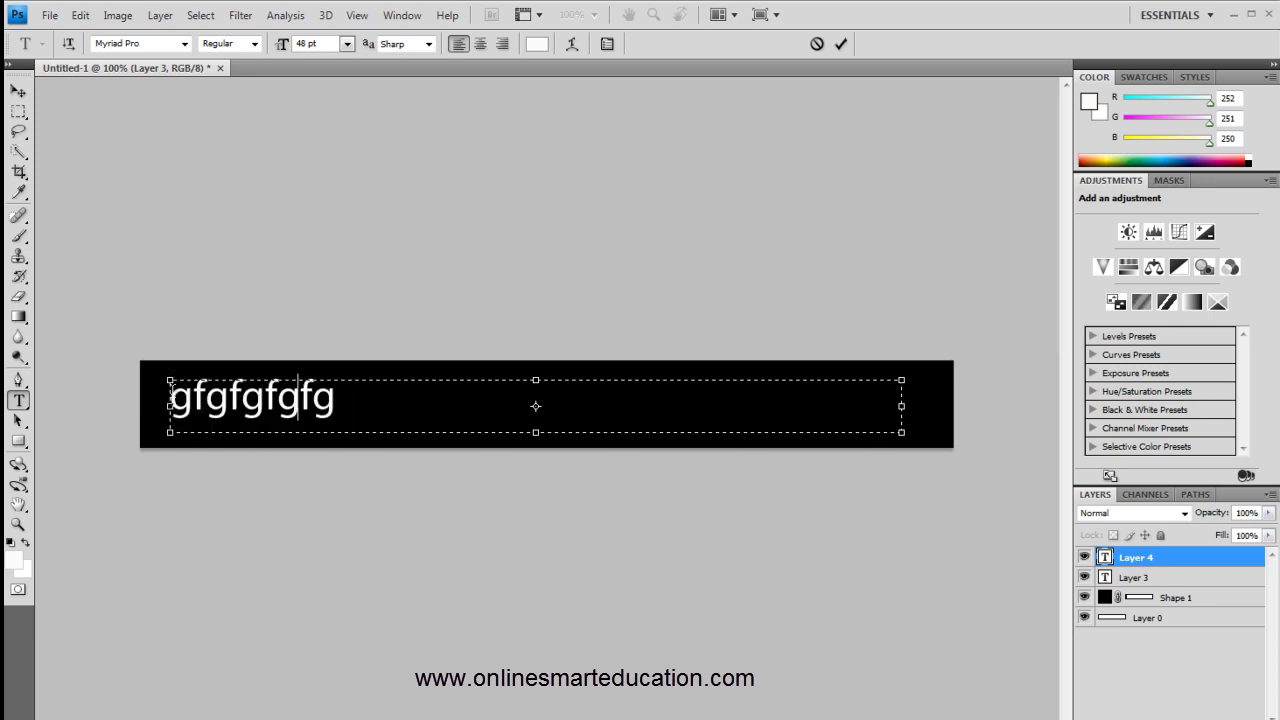
{"action": "key", "text": "ctrl+a"}
{"action": "type", "text": "Onlime      "}
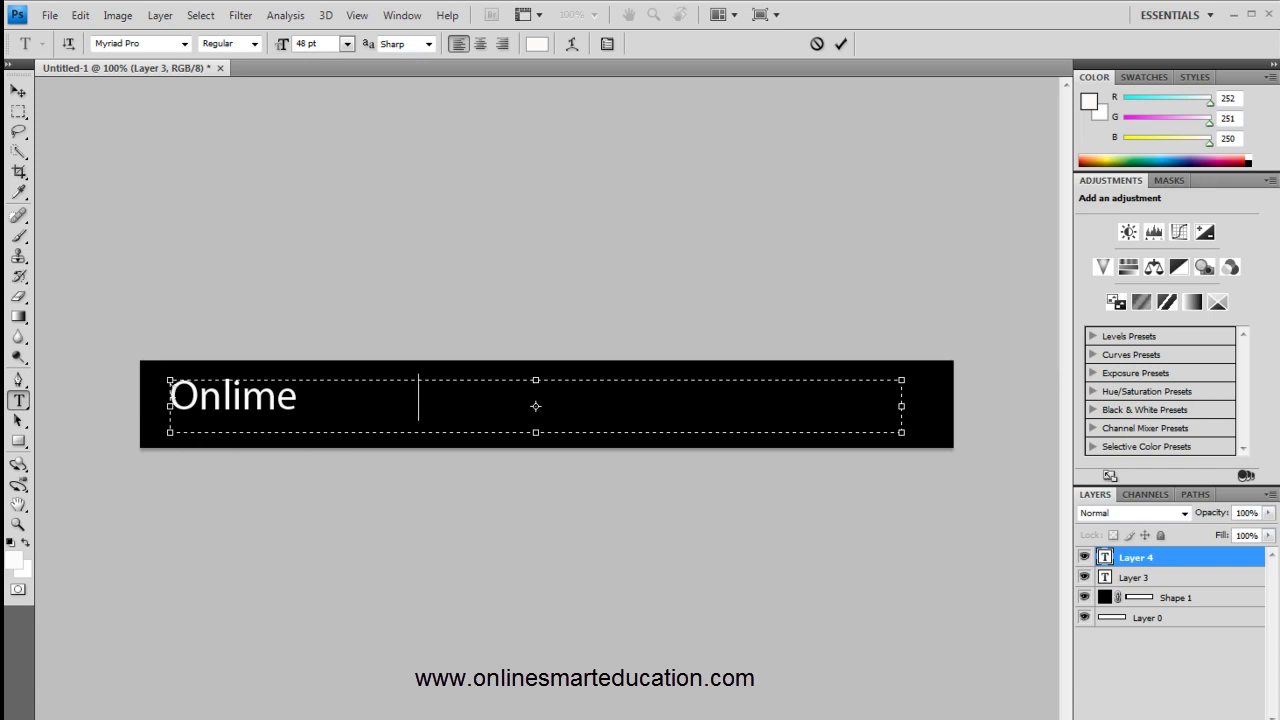
{"action": "type", "text": "            n.com"}
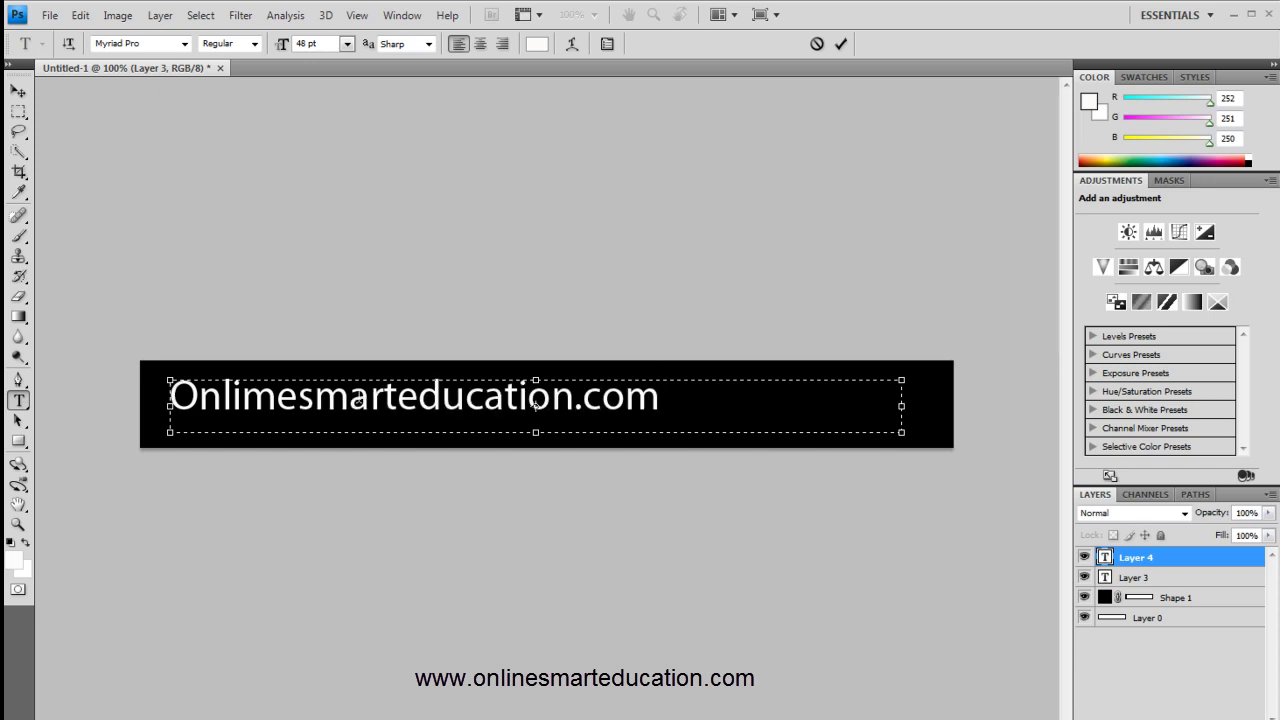
- Narrow the text box to end just past the text and set the whole text's font to Comic Sans MS
{"action": "left_click_drag", "start_coordinate": [621, 403], "coordinate": [432, 403]}
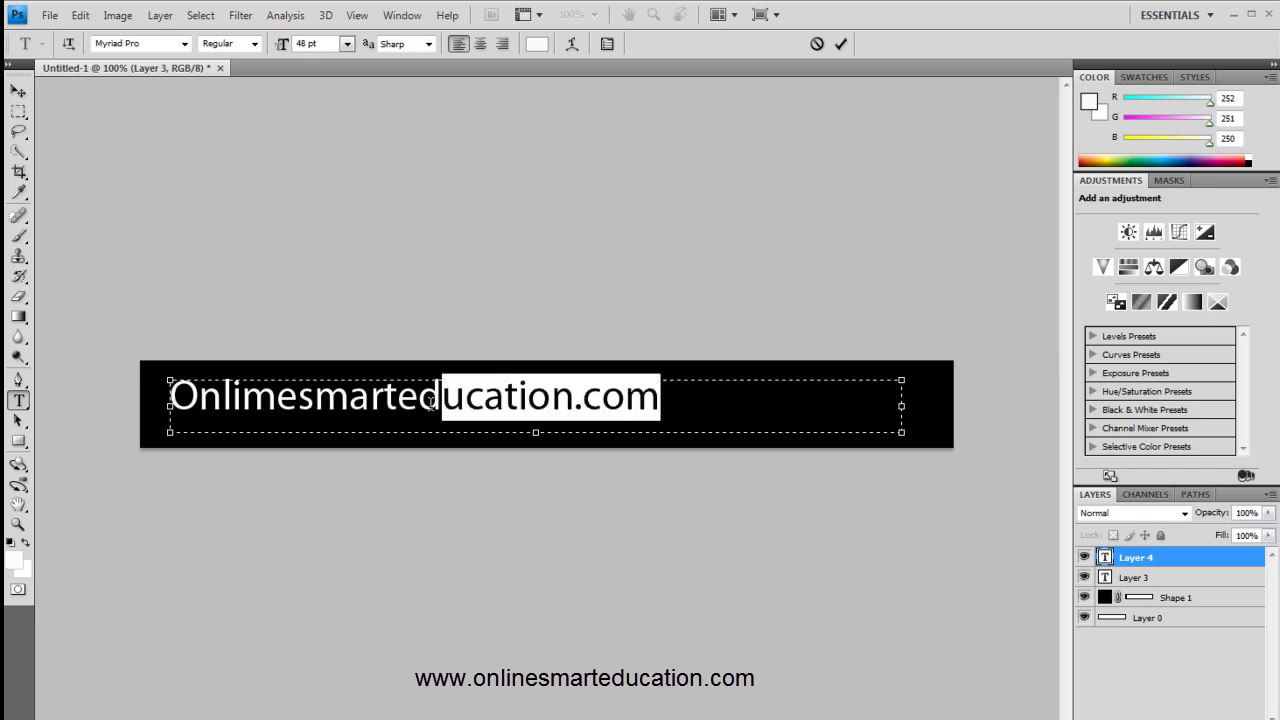
{"action": "left_click", "coordinate": [903, 406]}
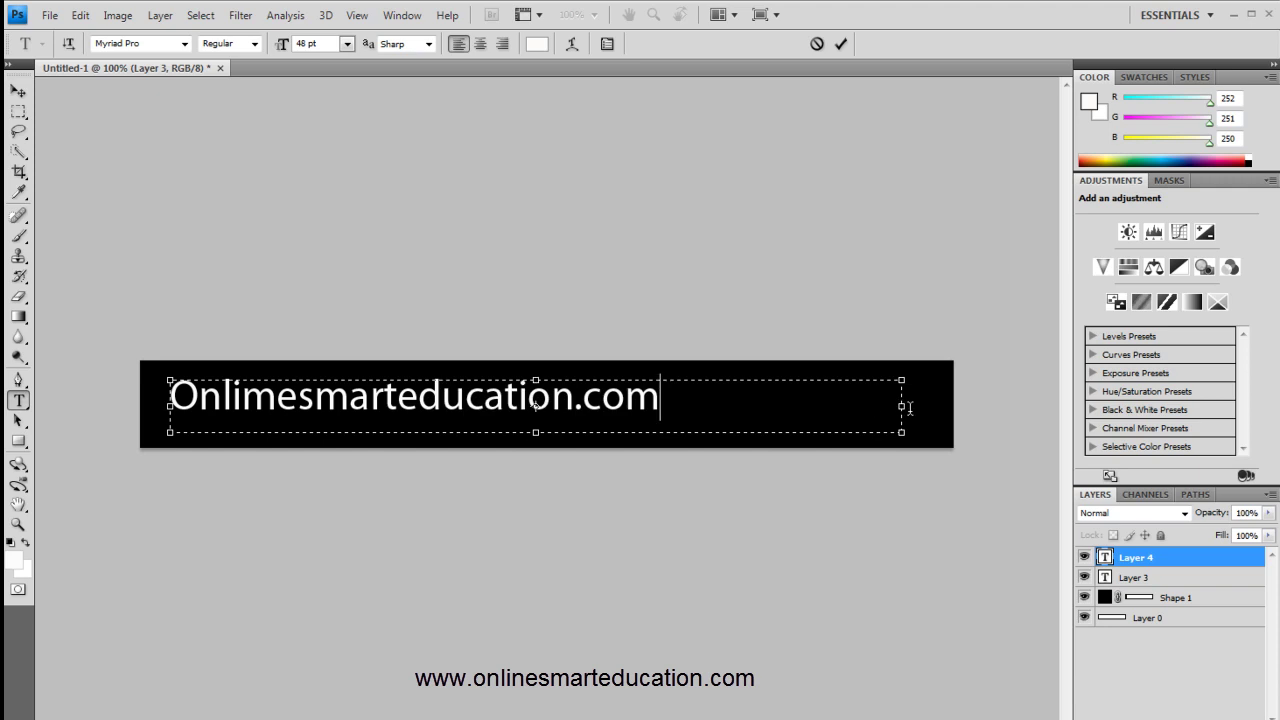
{"action": "left_click_drag", "start_coordinate": [901, 434], "coordinate": [178, 394]}
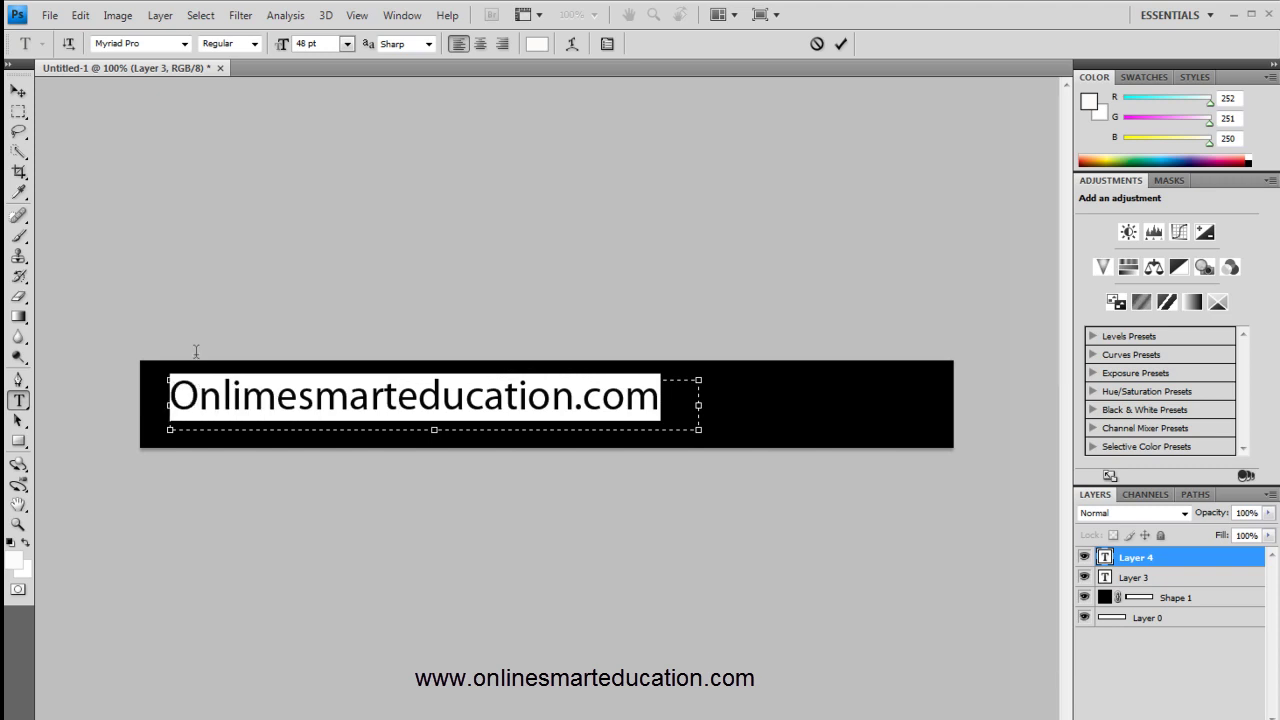
{"action": "left_click", "coordinate": [184, 45]}
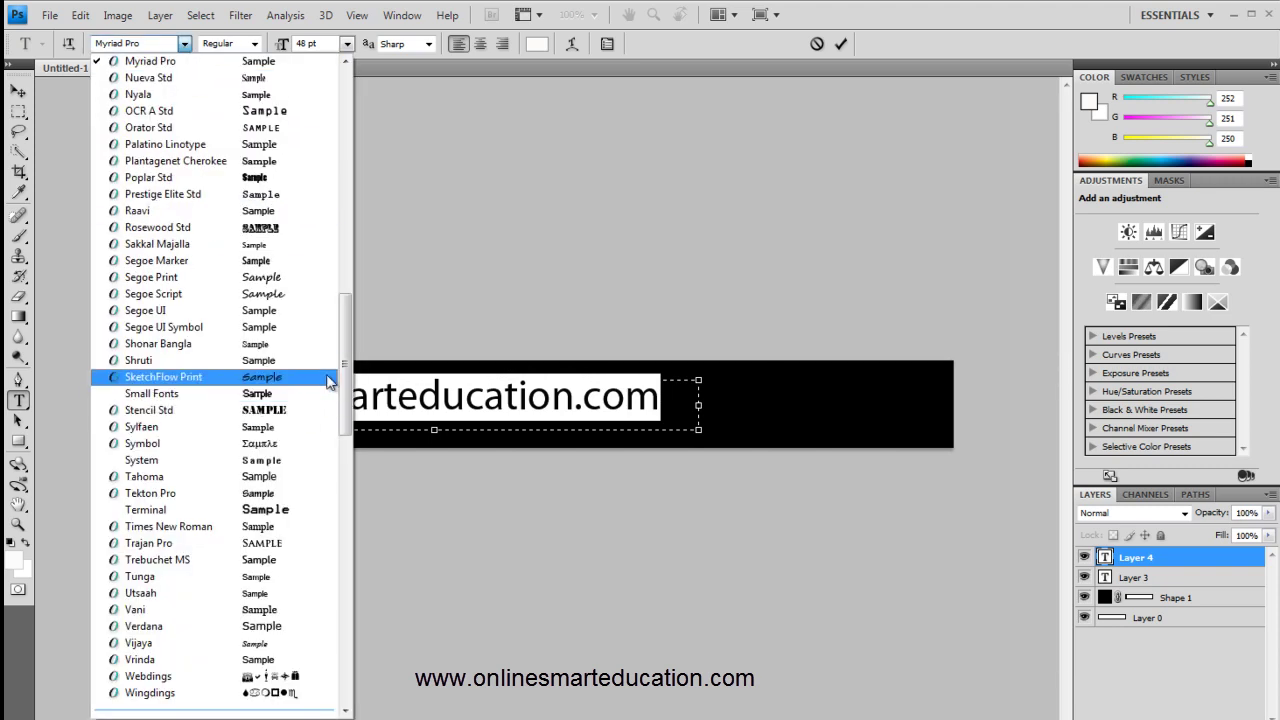
{"action": "left_click_drag", "start_coordinate": [349, 320], "coordinate": [364, 98]}
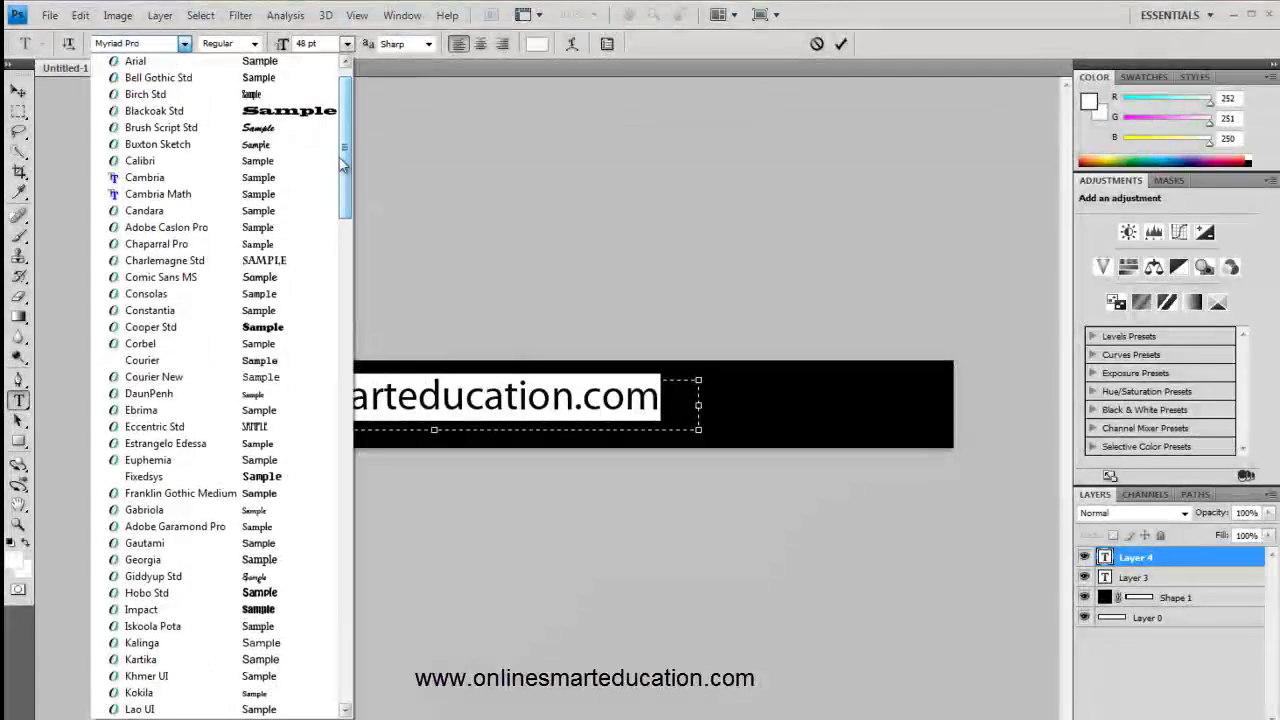
{"action": "left_click", "coordinate": [300, 277]}
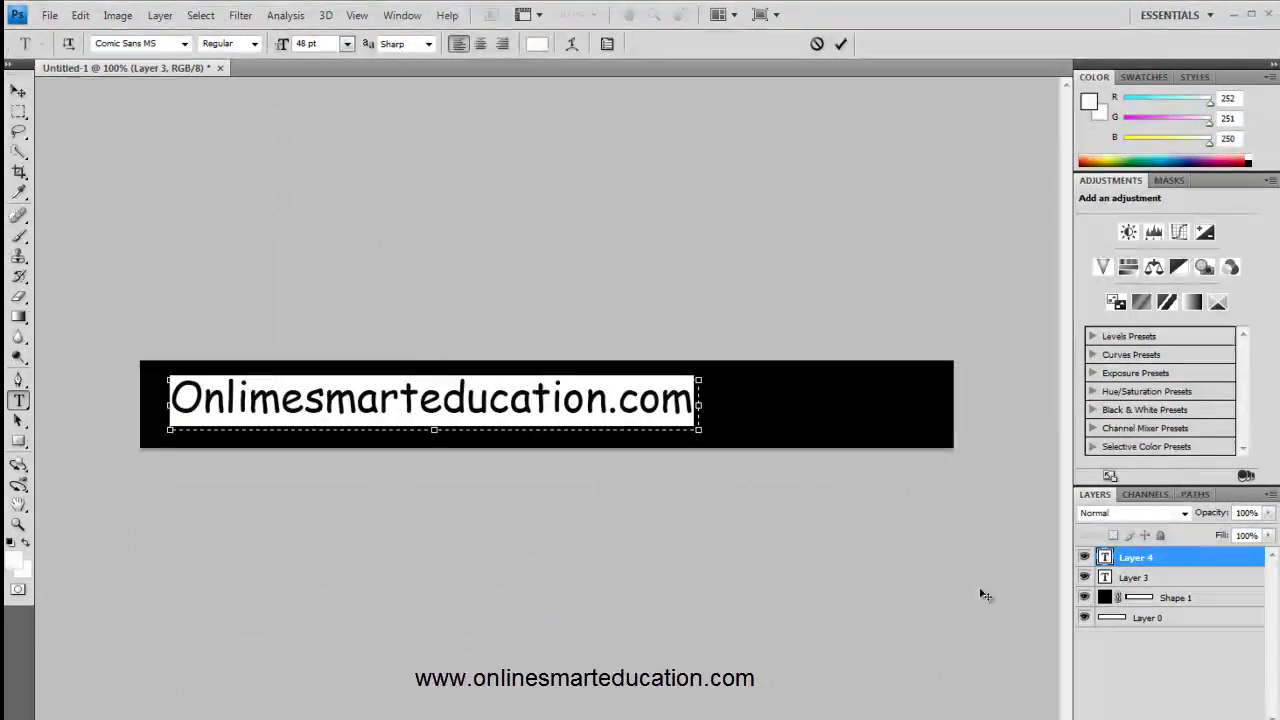
- Move the website name to the center of the black banner with the Move tool
{"action": "left_click", "coordinate": [18, 92]}
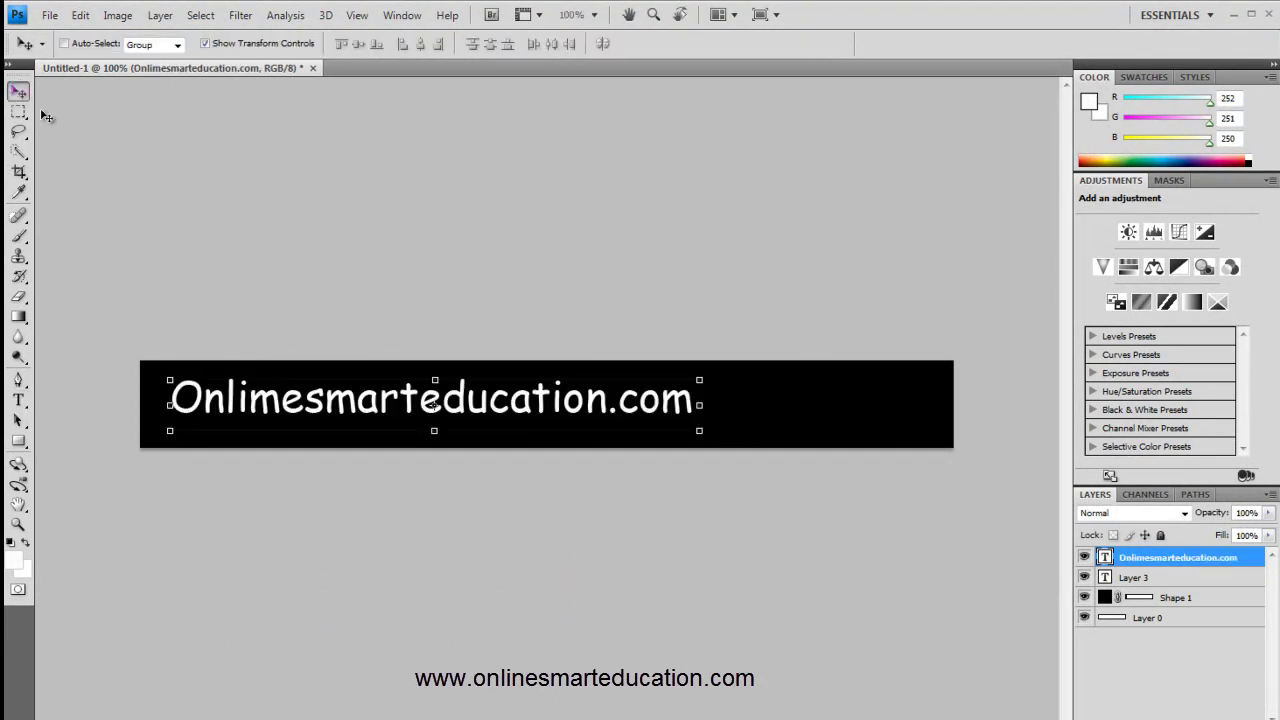
{"action": "left_click_drag", "start_coordinate": [270, 397], "coordinate": [377, 400]}
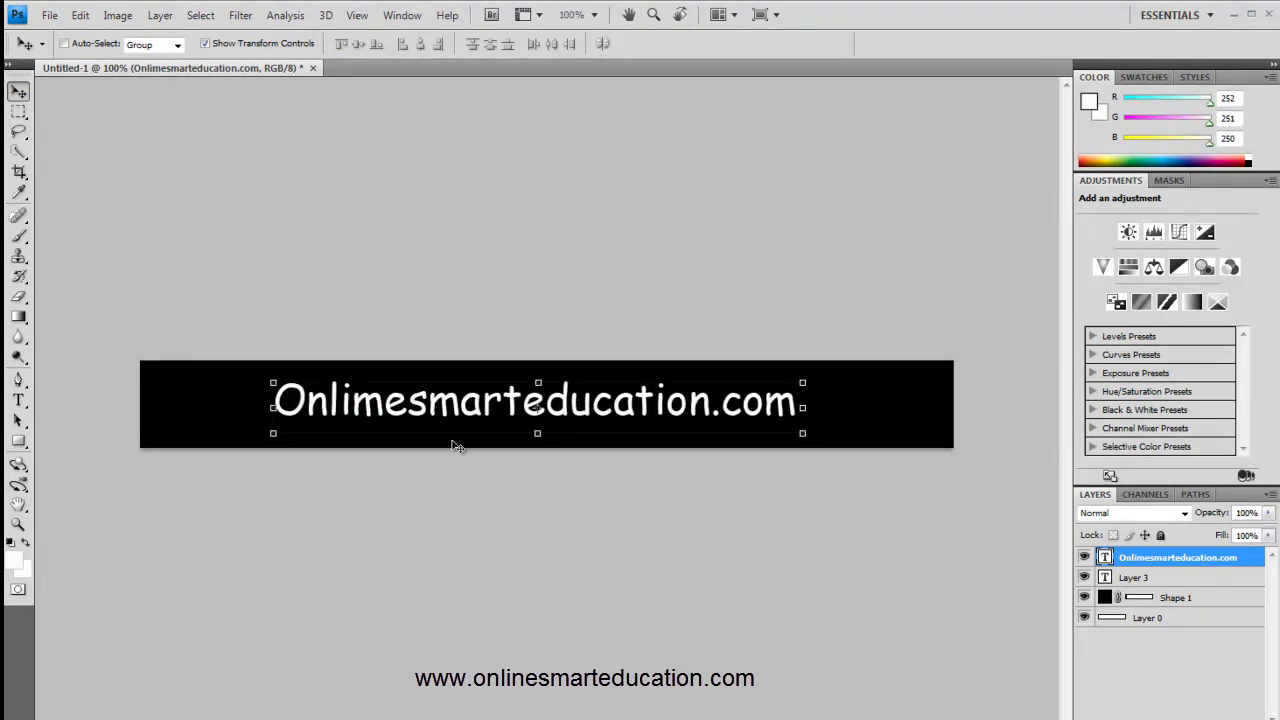
- Add a Drop Shadow effect to the website name layer with the near-white shadow color fcfbfb and 85% opacity
{"action": "left_click", "coordinate": [1112, 714]}
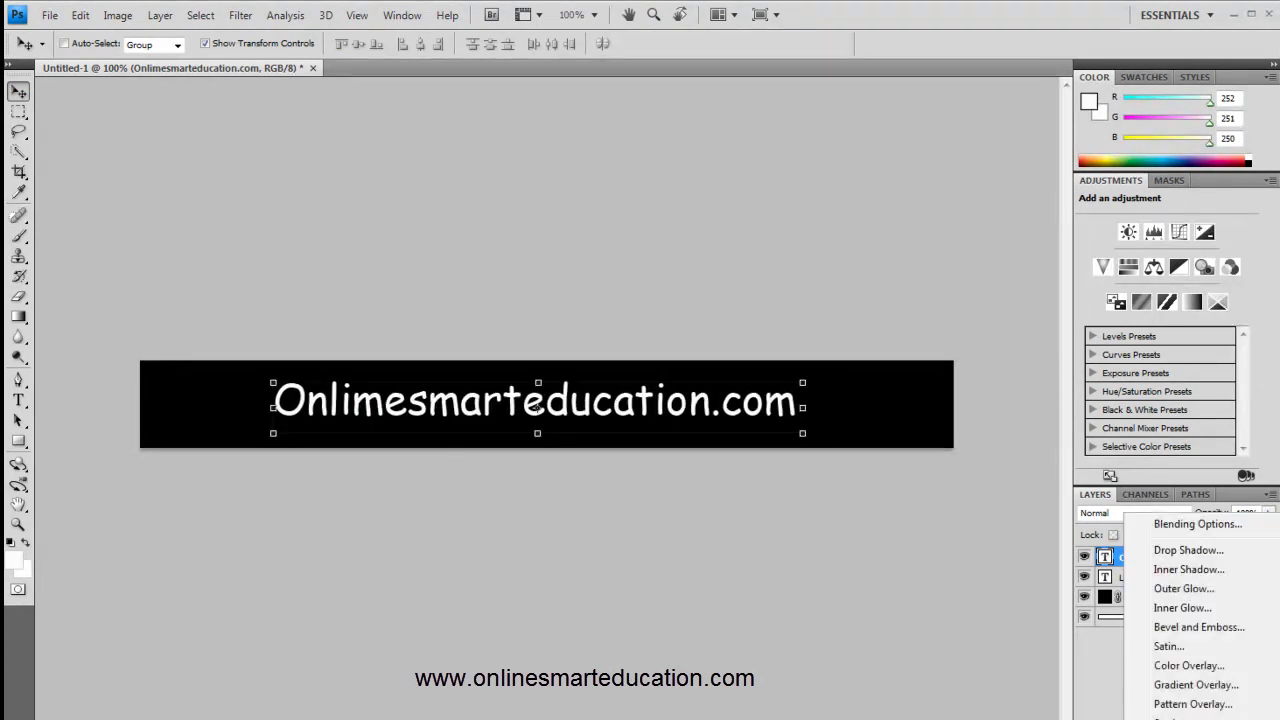
{"action": "left_click", "coordinate": [1210, 557]}
{"action": "left_click_drag", "start_coordinate": [771, 189], "coordinate": [1036, 284]}
{"action": "left_click", "coordinate": [1108, 343]}
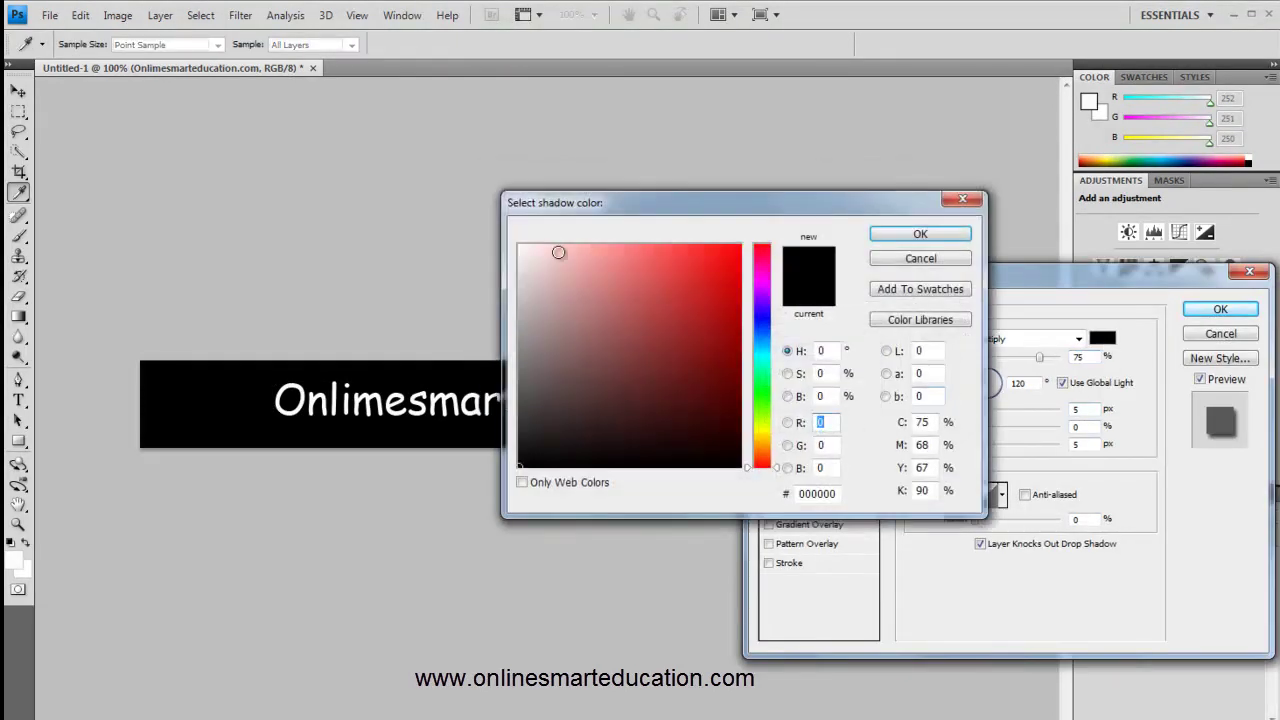
{"action": "left_click", "coordinate": [518, 254]}
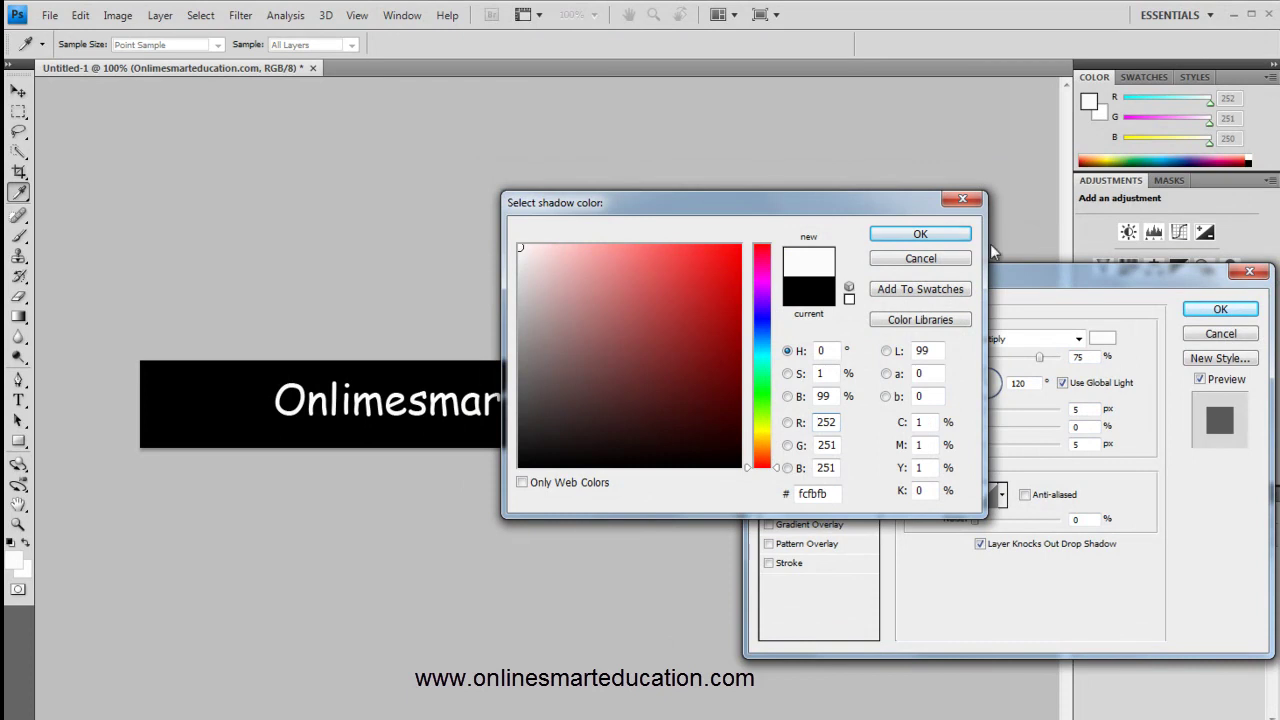
{"action": "left_click", "coordinate": [920, 234]}
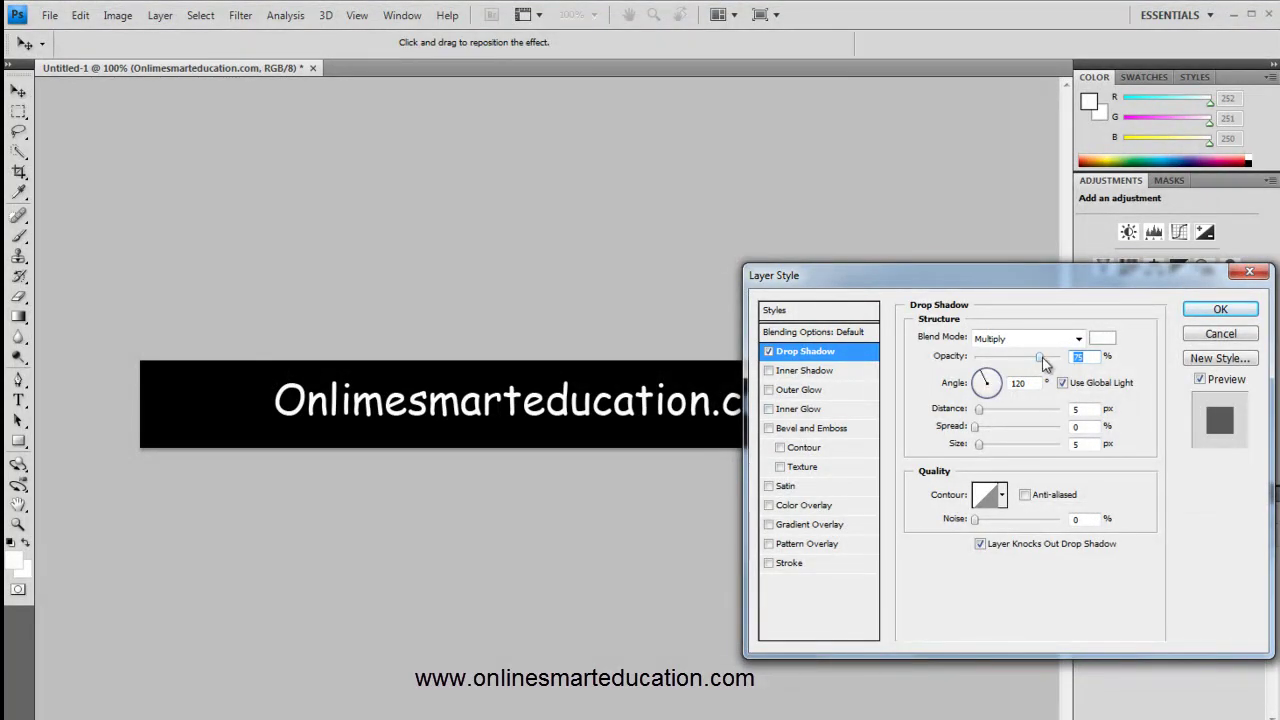
- Add an Inner Shadow effect to the text with a light pinkish-gray shadow color
{"action": "left_click", "coordinate": [802, 373]}
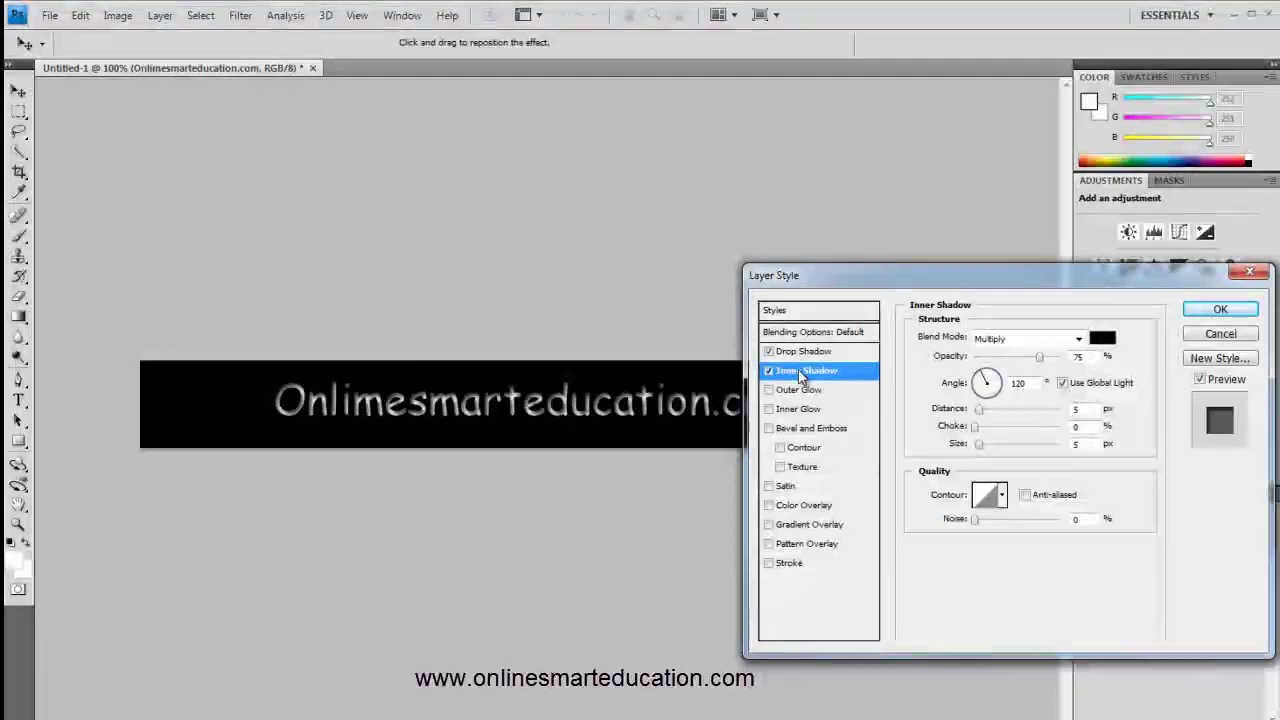
{"action": "left_click", "coordinate": [1101, 339]}
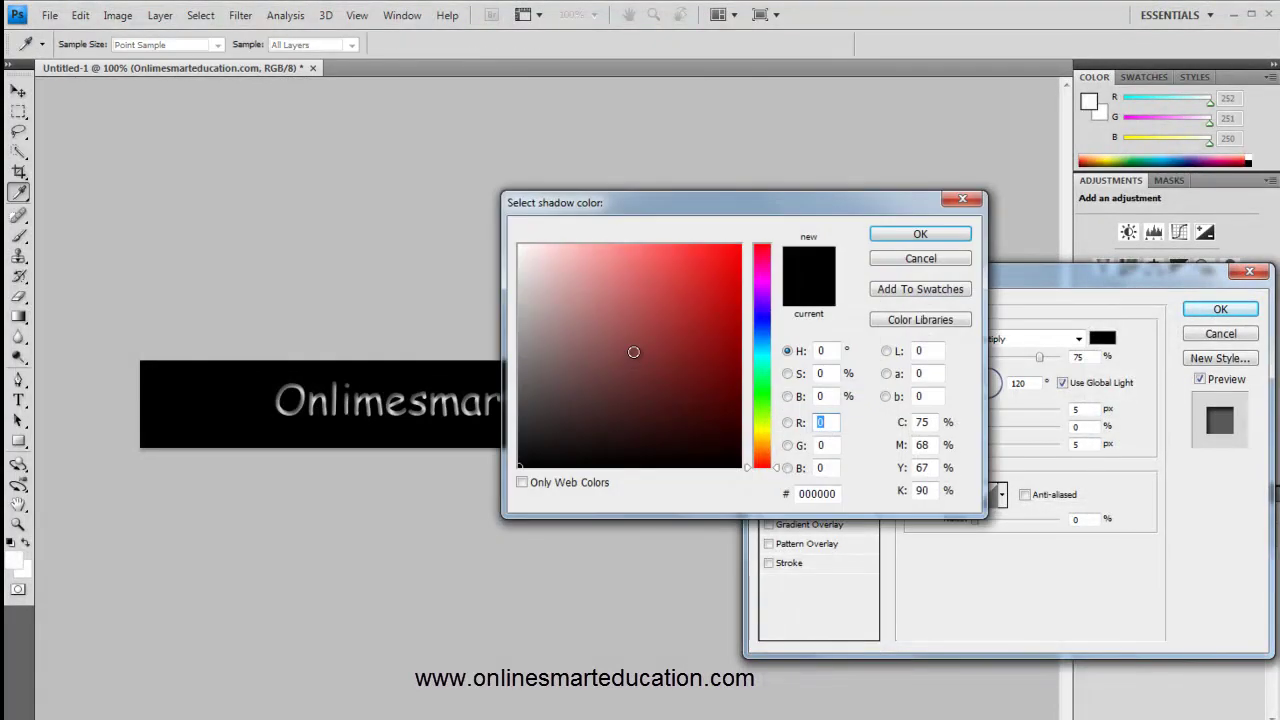
{"action": "left_click", "coordinate": [531, 293]}
{"action": "left_click", "coordinate": [921, 237]}
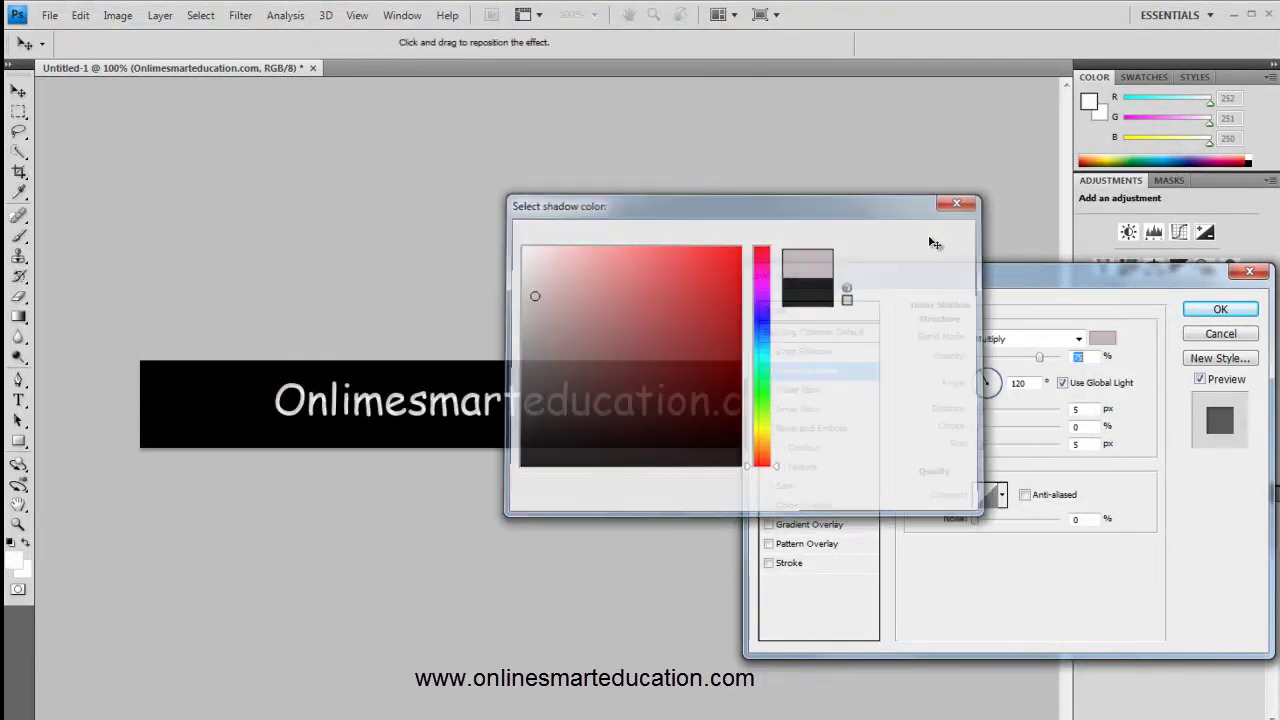
- Change the text's Drop Shadow color to the grayish aa9e9e
{"action": "left_click", "coordinate": [806, 352]}
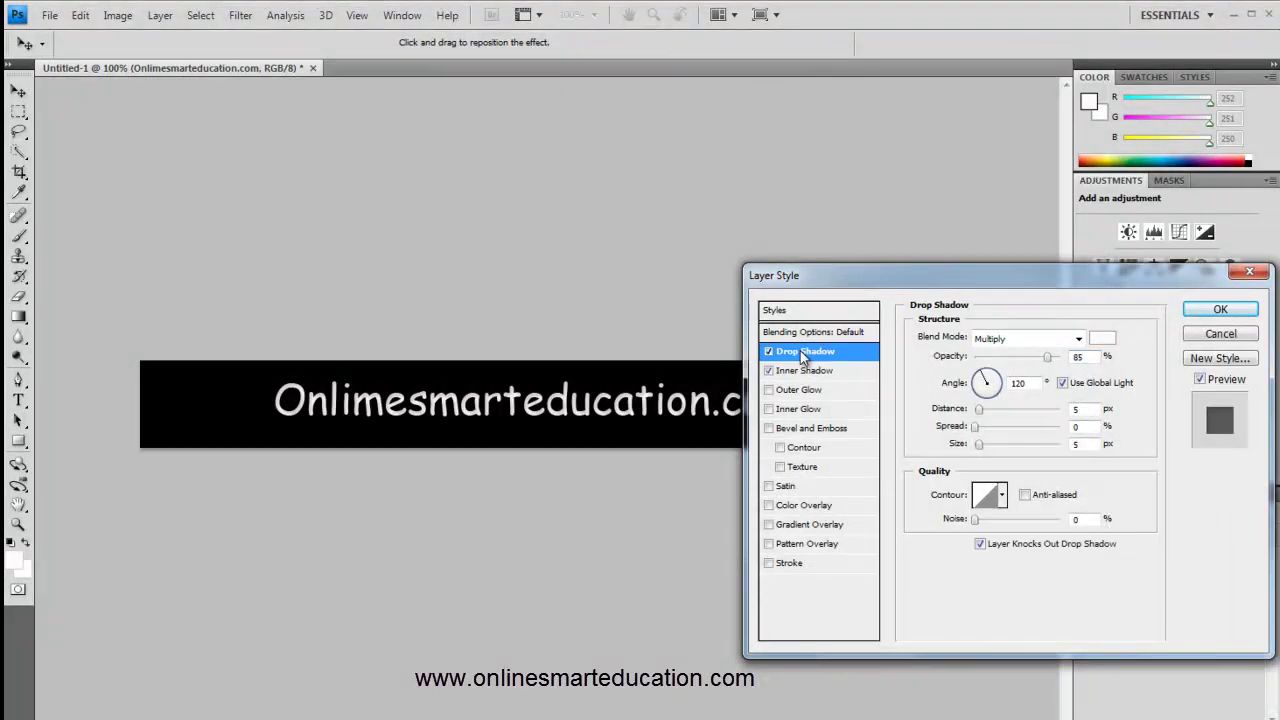
{"action": "left_click", "coordinate": [1102, 341]}
{"action": "left_click", "coordinate": [534, 318]}
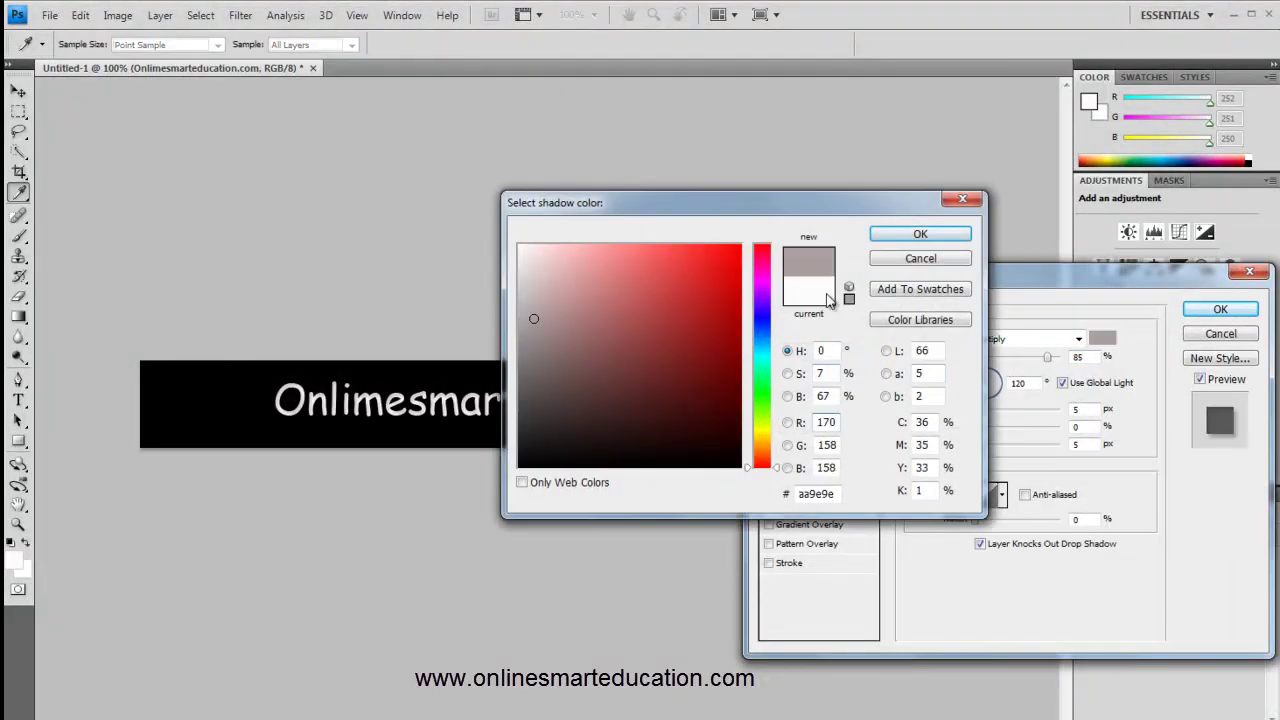
{"action": "left_click", "coordinate": [890, 235]}
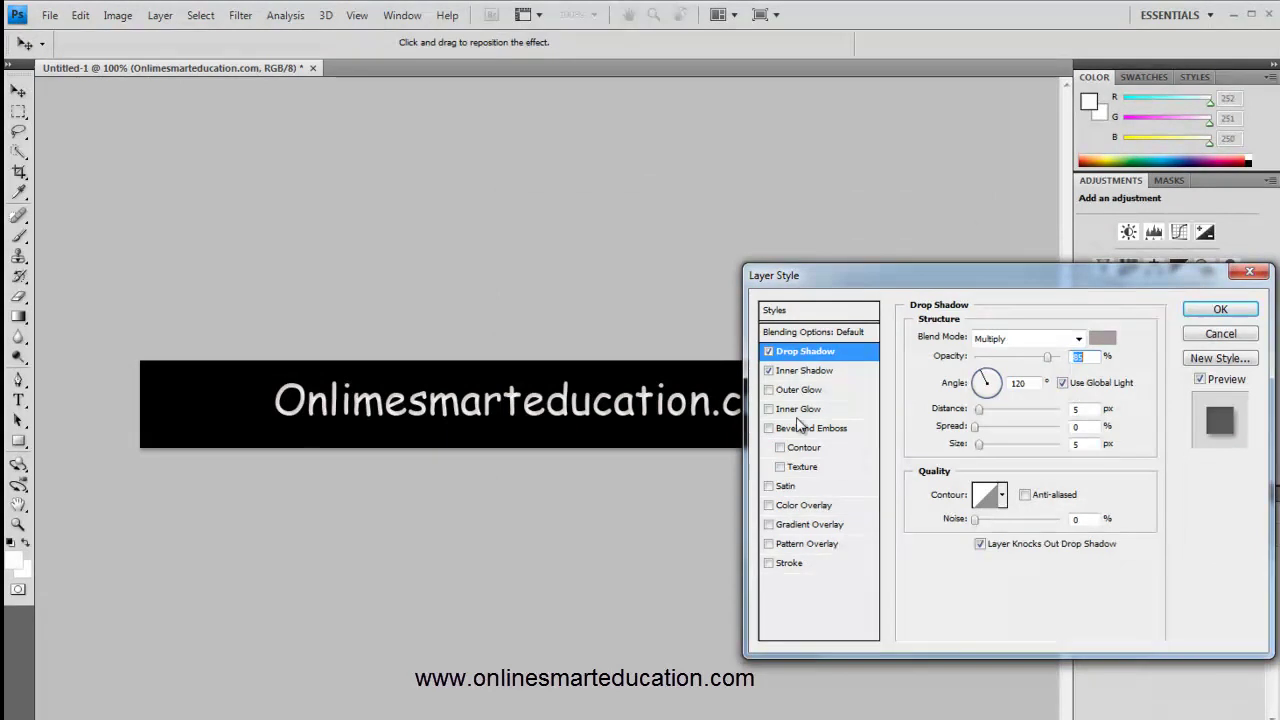
{"action": "left_click", "coordinate": [769, 390]}
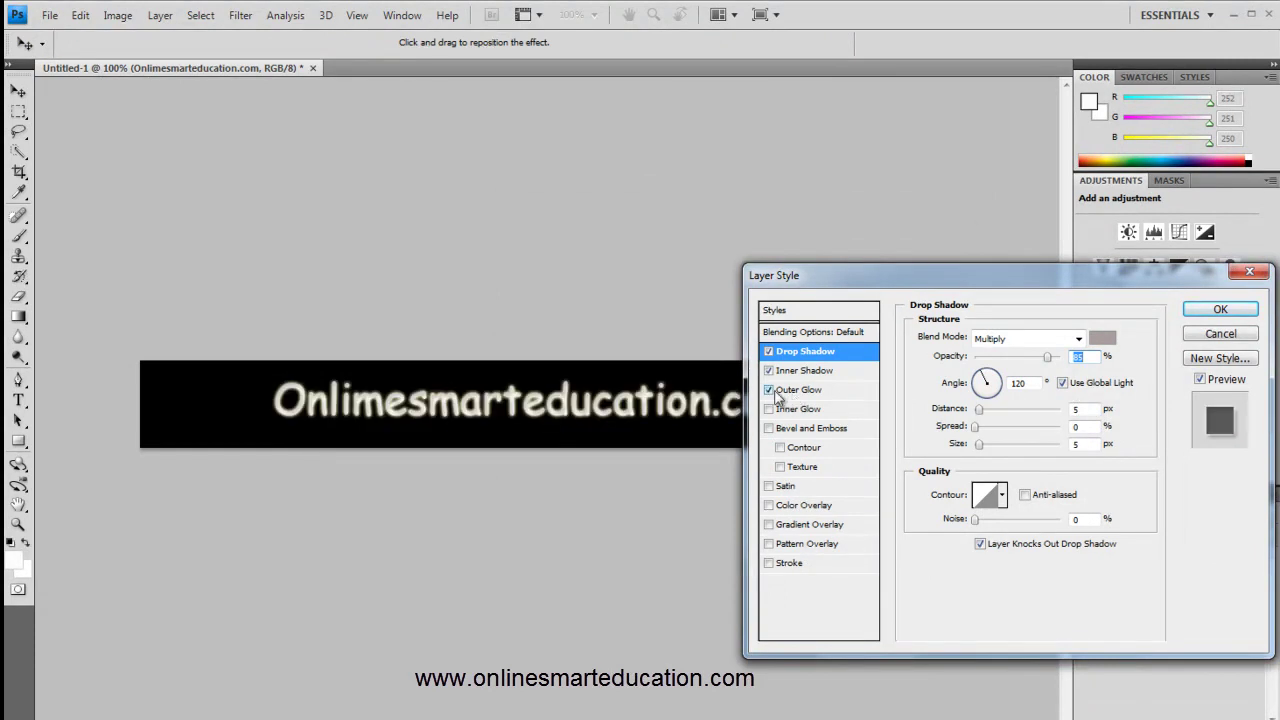
{"action": "left_click", "coordinate": [769, 390]}
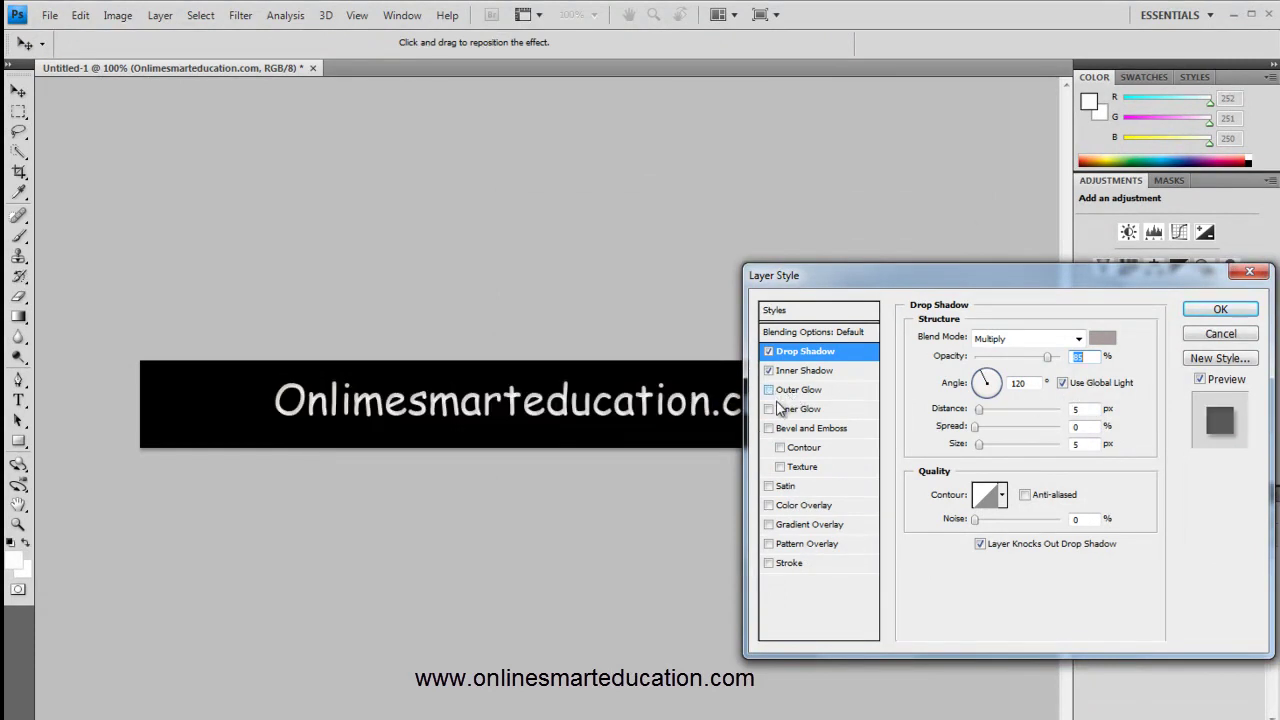
{"action": "left_click", "coordinate": [792, 410]}
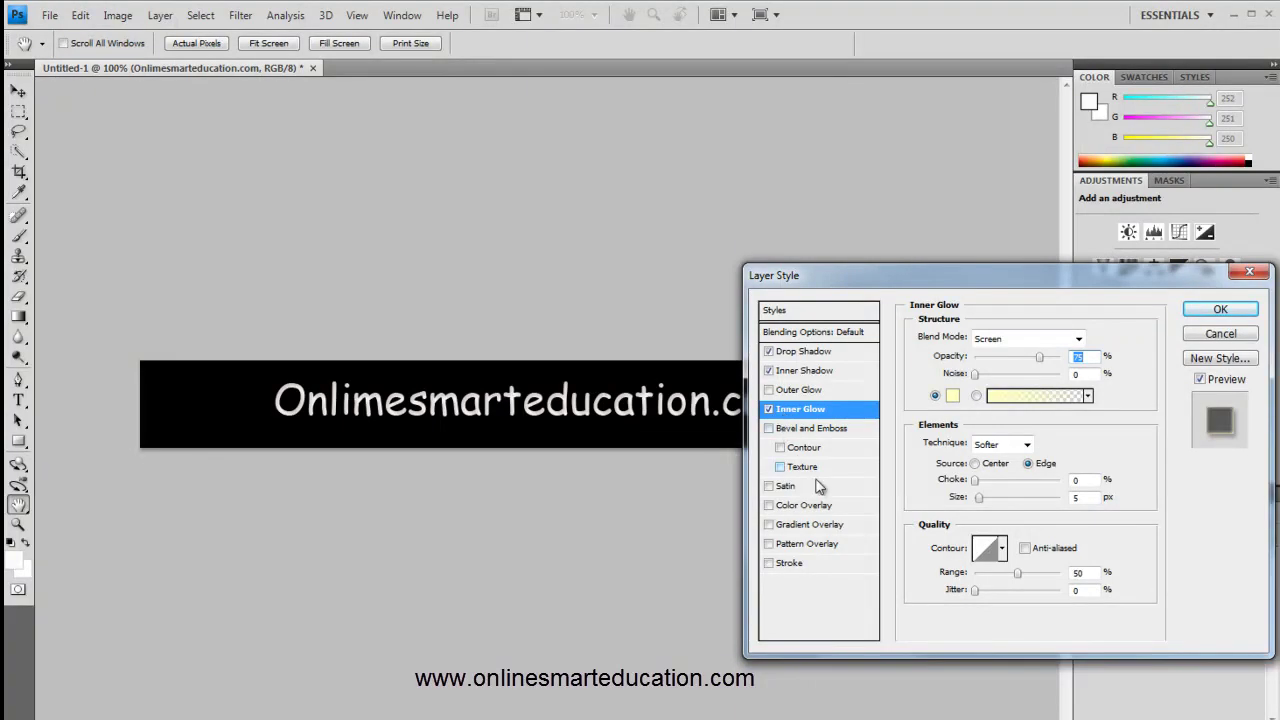
{"action": "left_click", "coordinate": [769, 409]}
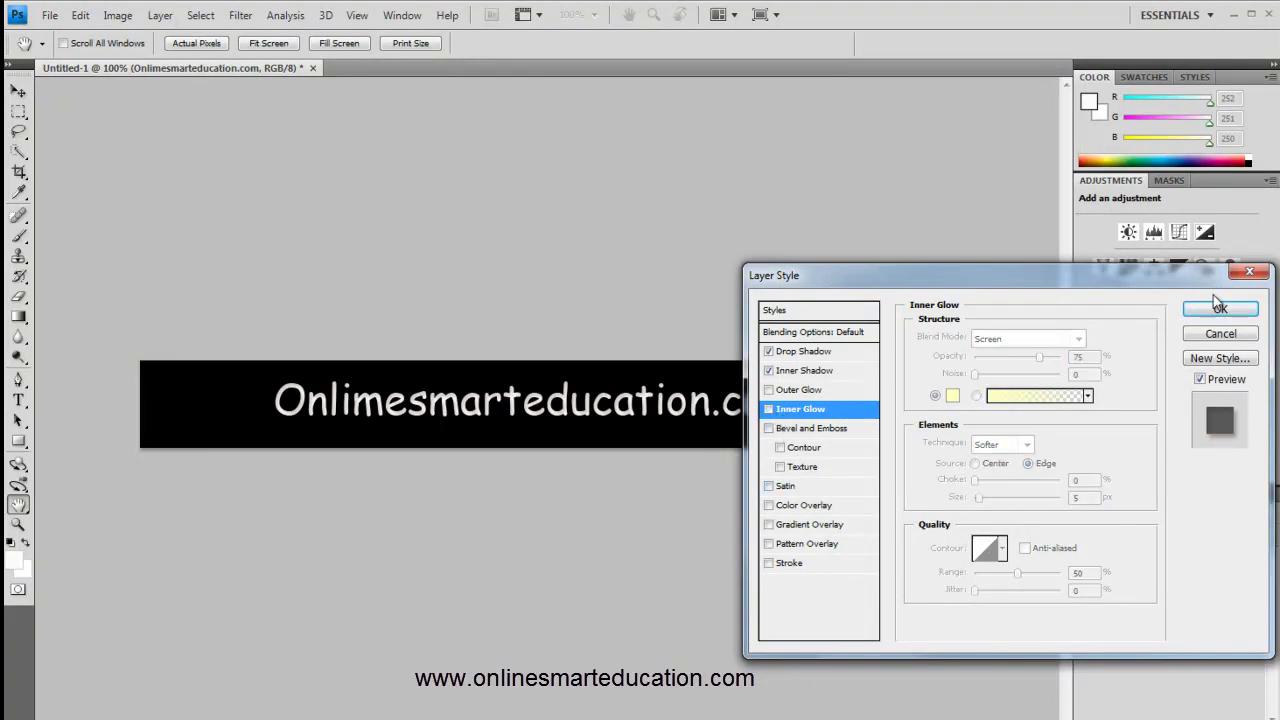
- Apply the layer style with the Drop Shadow and Inner Shadow effects to the text layer
{"action": "left_click", "coordinate": [1218, 309]}
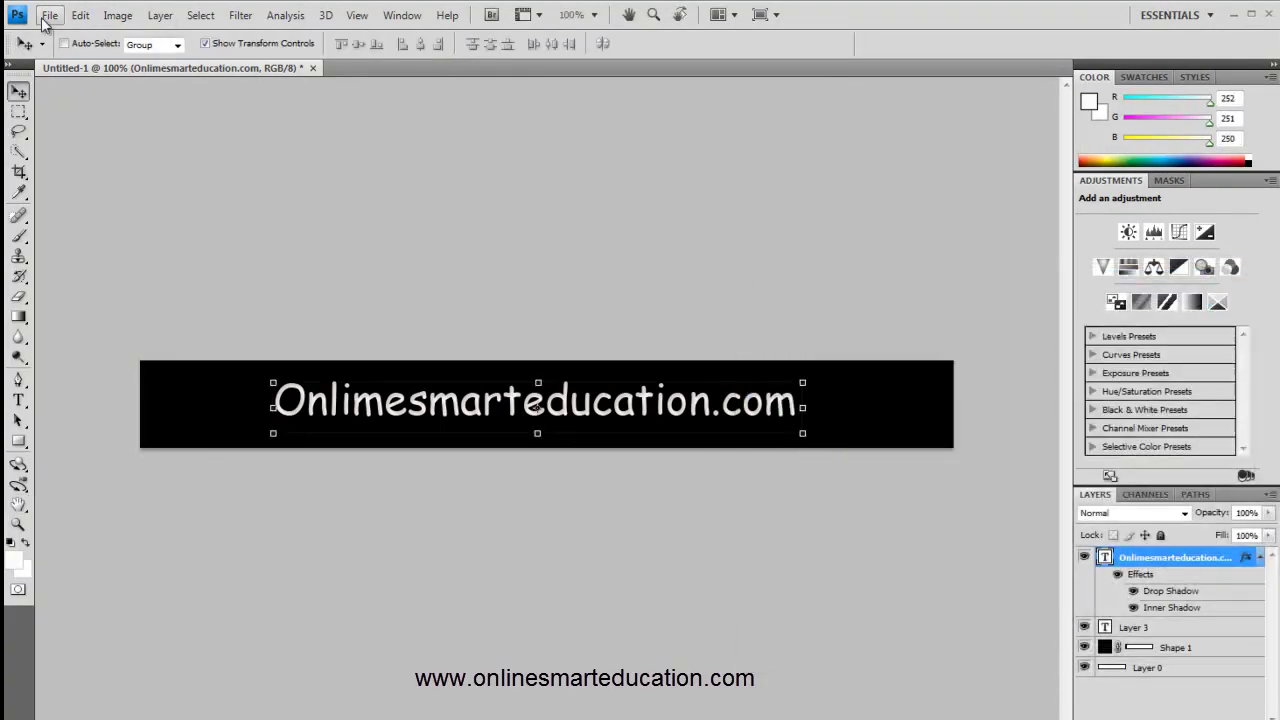
- Start a Save for Web & Devices export of the banner with JPEG as the output format
{"action": "left_click", "coordinate": [49, 15]}
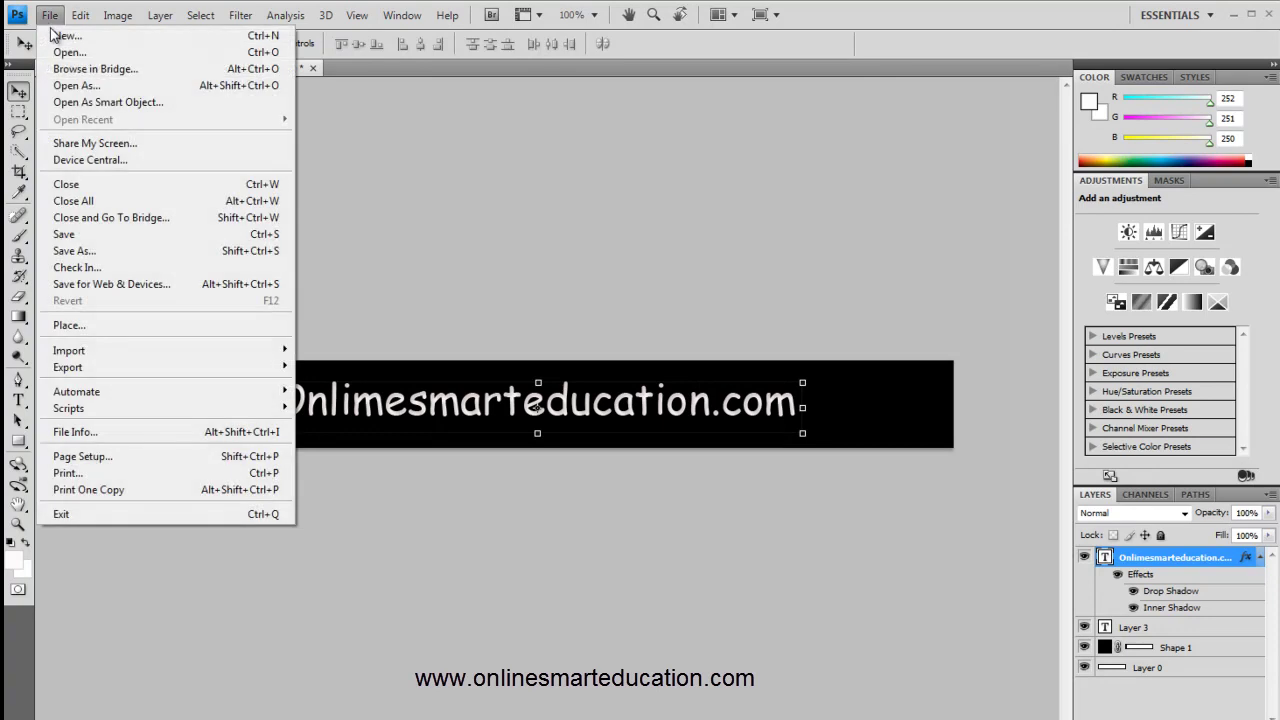
{"action": "left_click", "coordinate": [152, 289]}
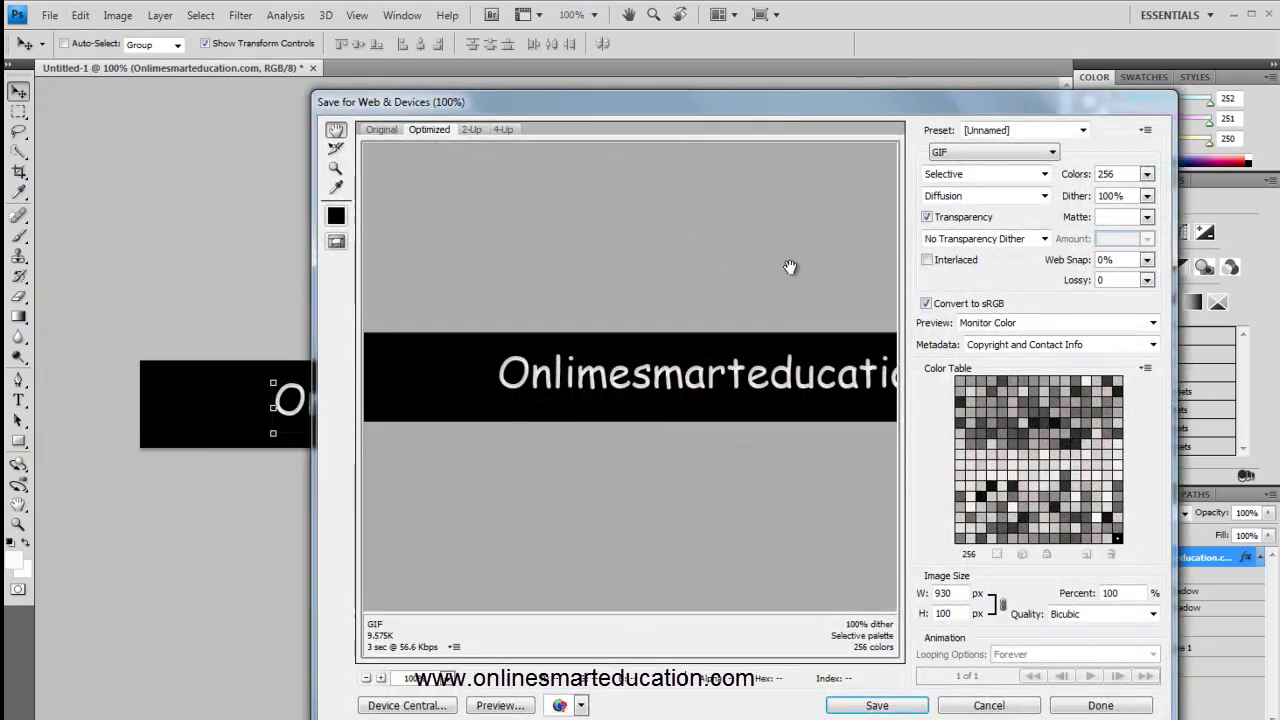
{"action": "left_click", "coordinate": [1010, 152]}
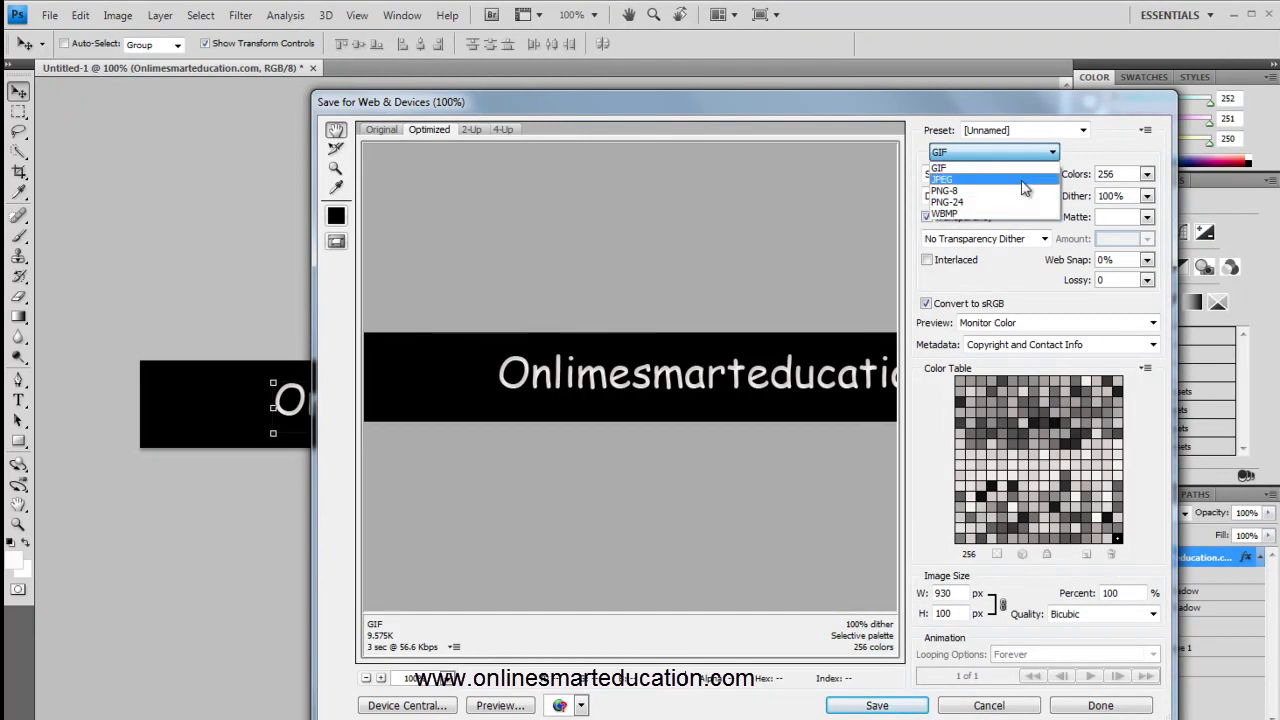
{"action": "left_click", "coordinate": [1022, 181]}
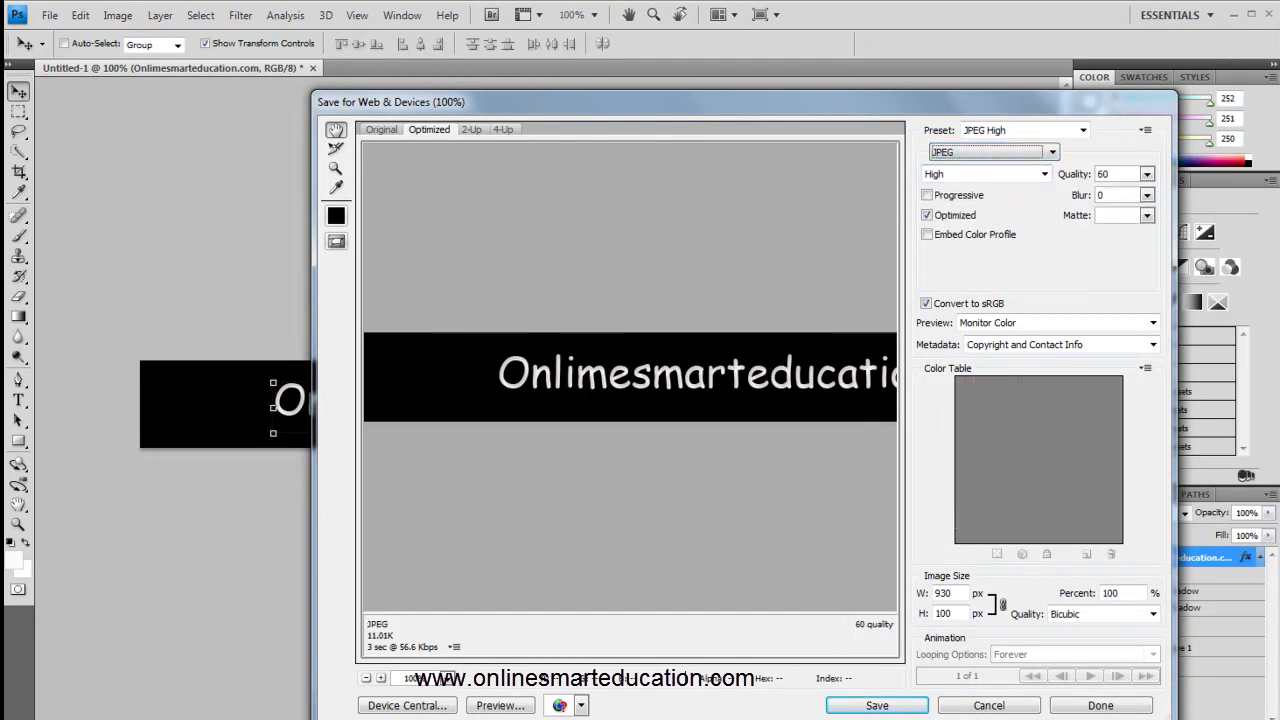
- Save the optimized JPEG image to the Desktop under the file name banner
{"action": "left_click", "coordinate": [906, 708]}
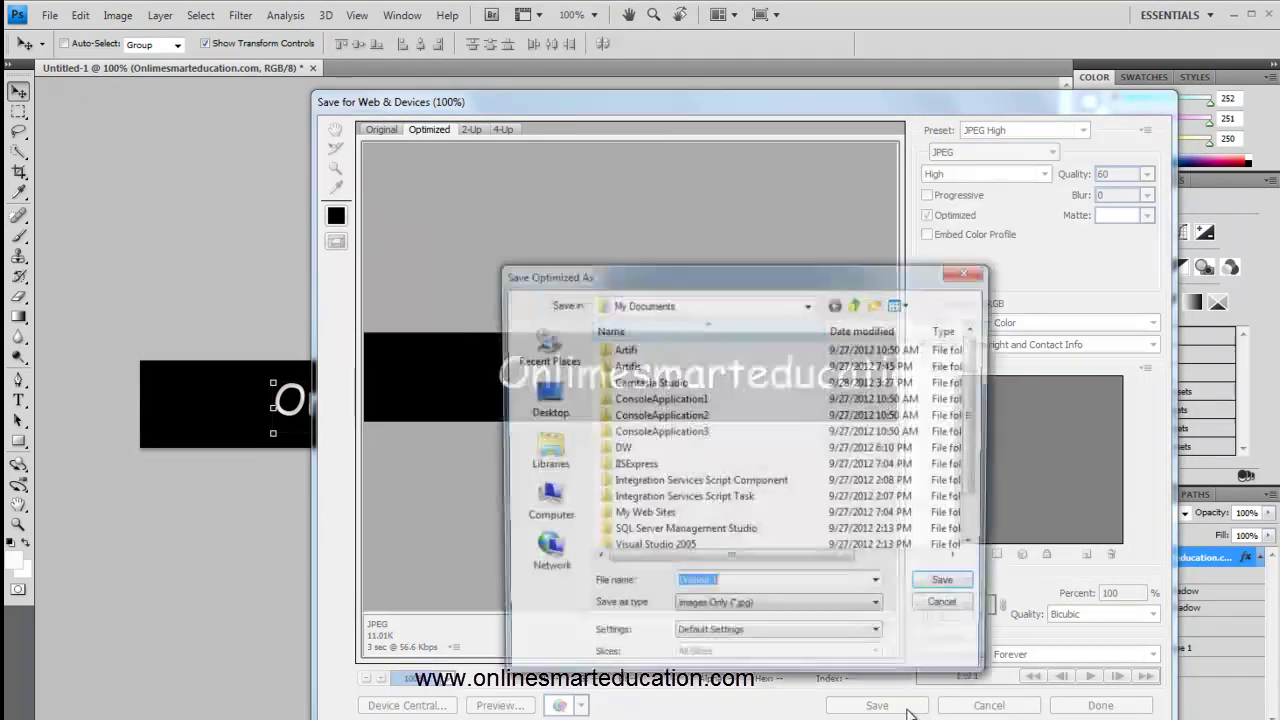
{"action": "left_click", "coordinate": [552, 510]}
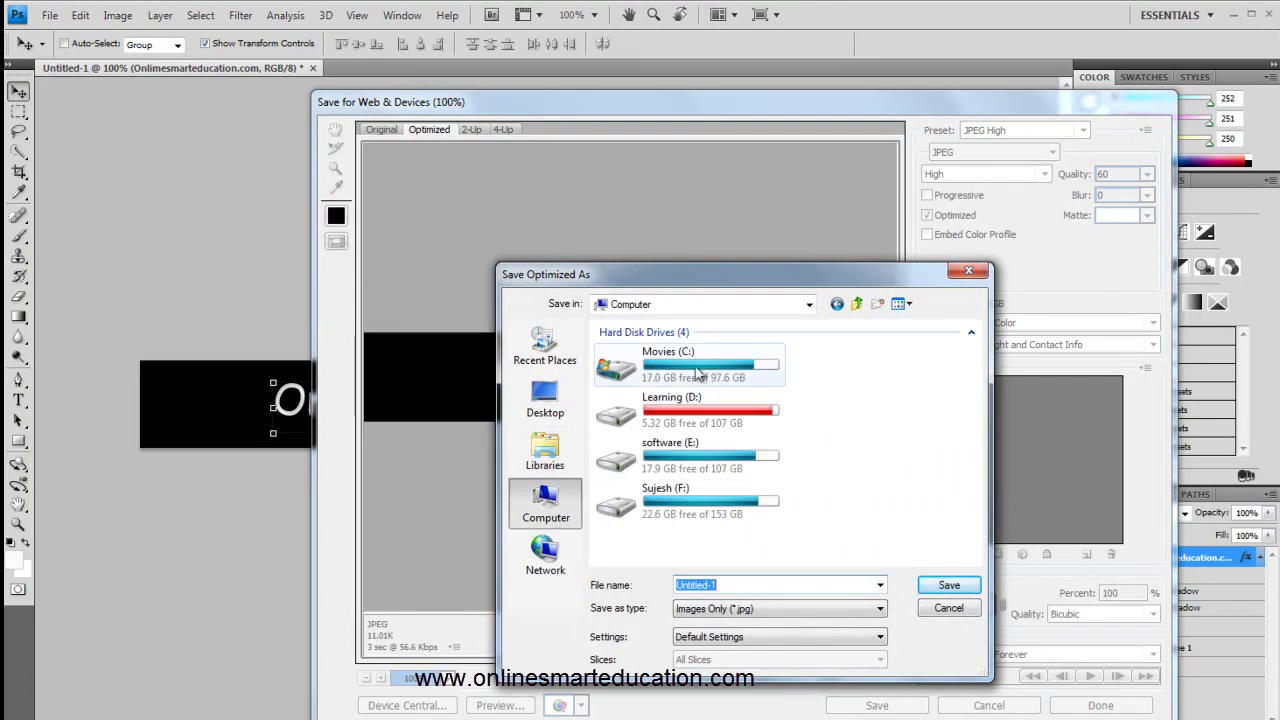
{"action": "left_click", "coordinate": [566, 400]}
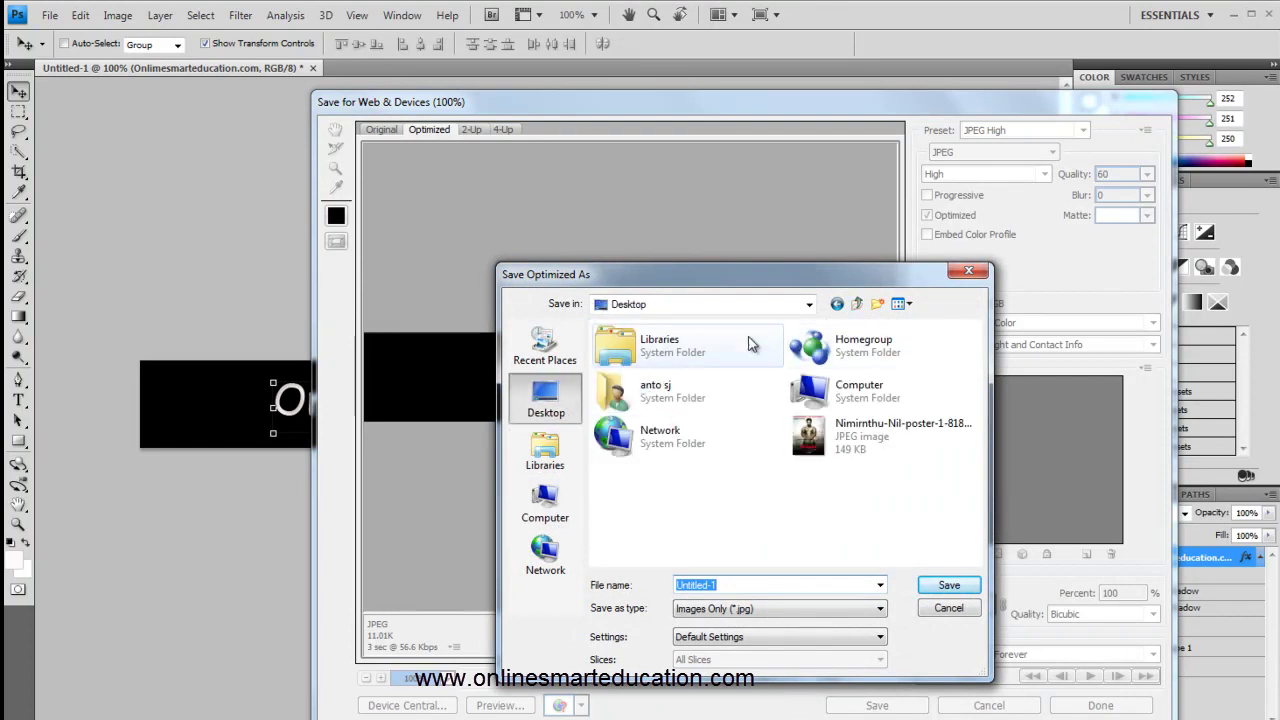
{"action": "double_click", "coordinate": [676, 340]}
{"action": "double_click", "coordinate": [676, 345]}
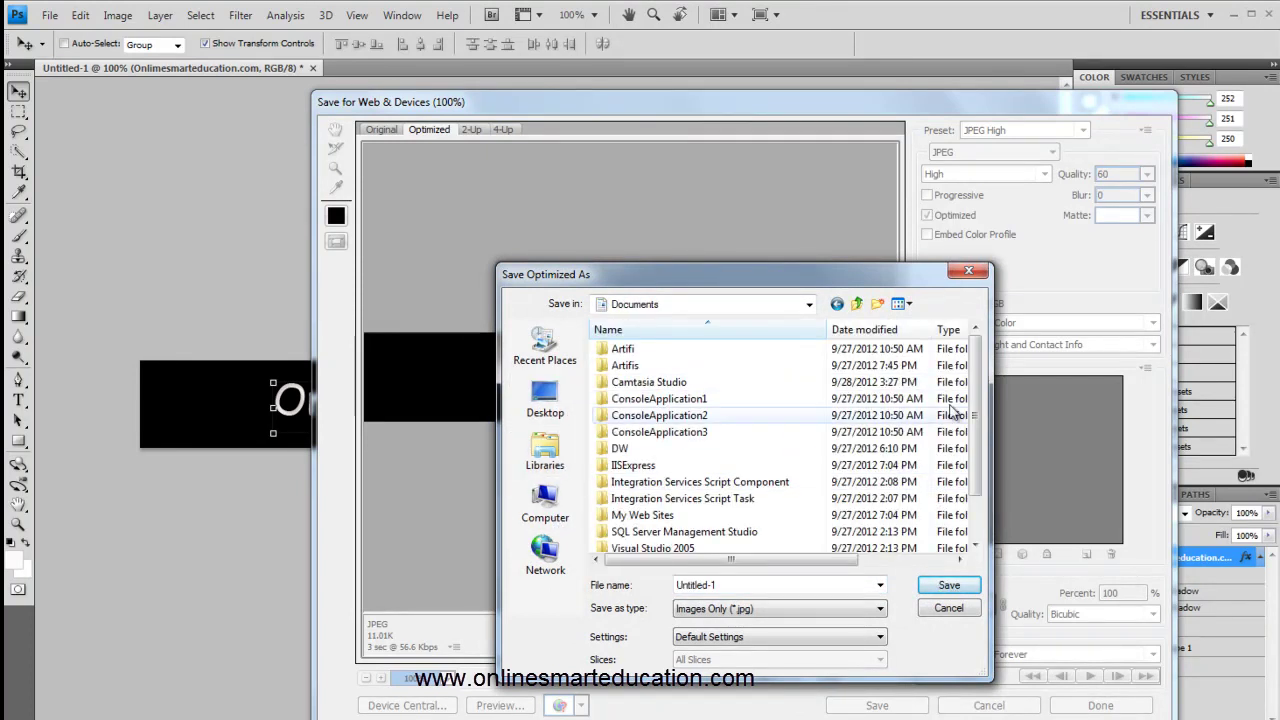
{"action": "scroll", "coordinate": [976, 372], "scroll_direction": "down", "scroll_amount": 1}
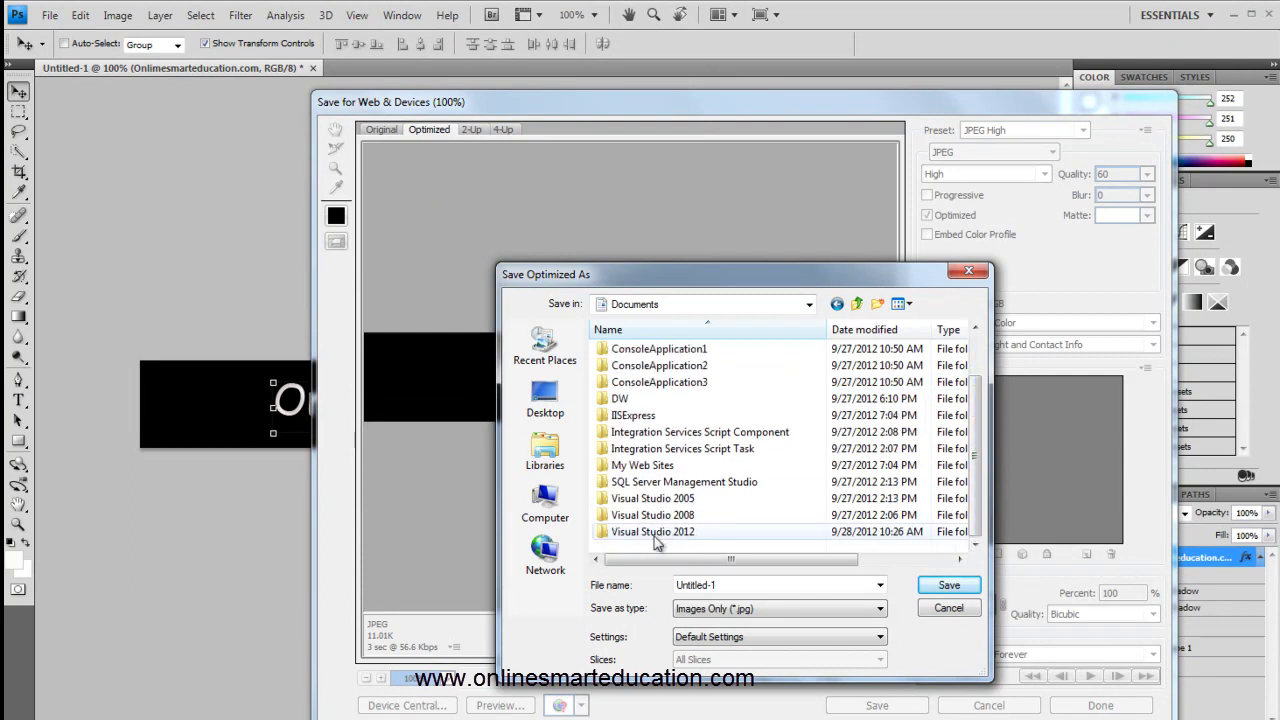
{"action": "left_click", "coordinate": [545, 400]}
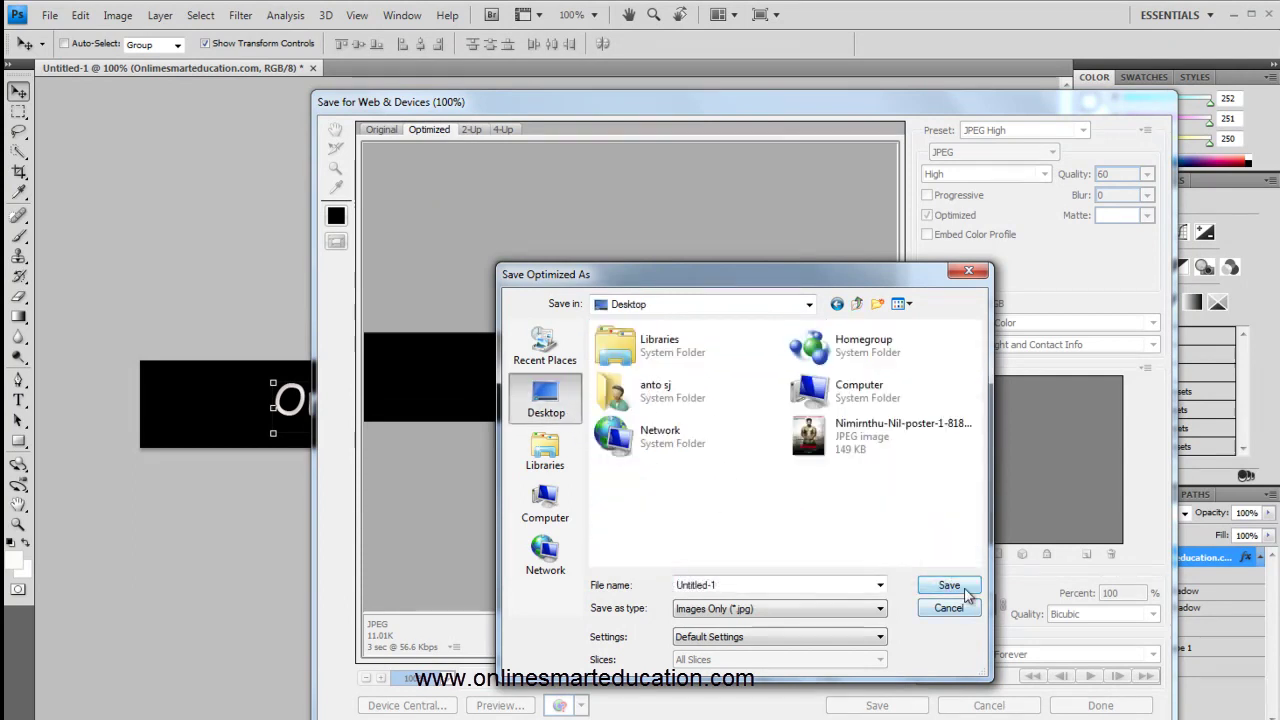
{"action": "left_click", "coordinate": [742, 582]}
{"action": "type", "text": "banner"}
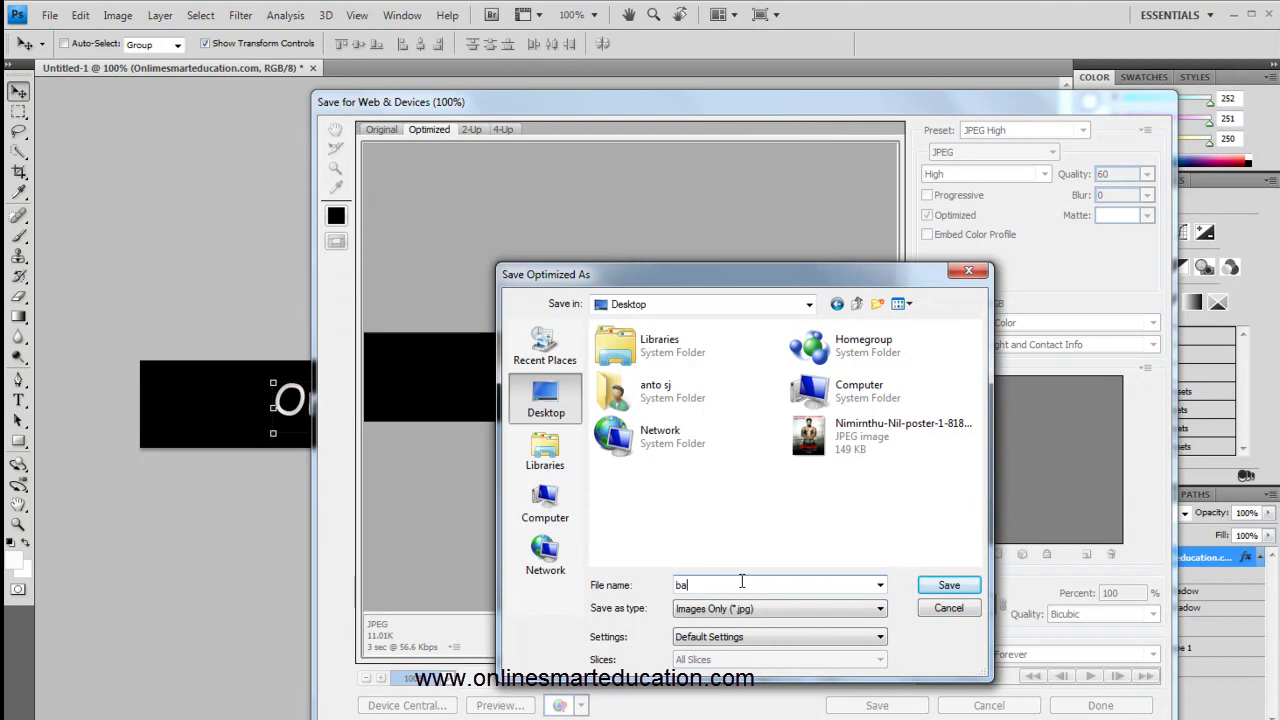
{"action": "left_click", "coordinate": [947, 585]}
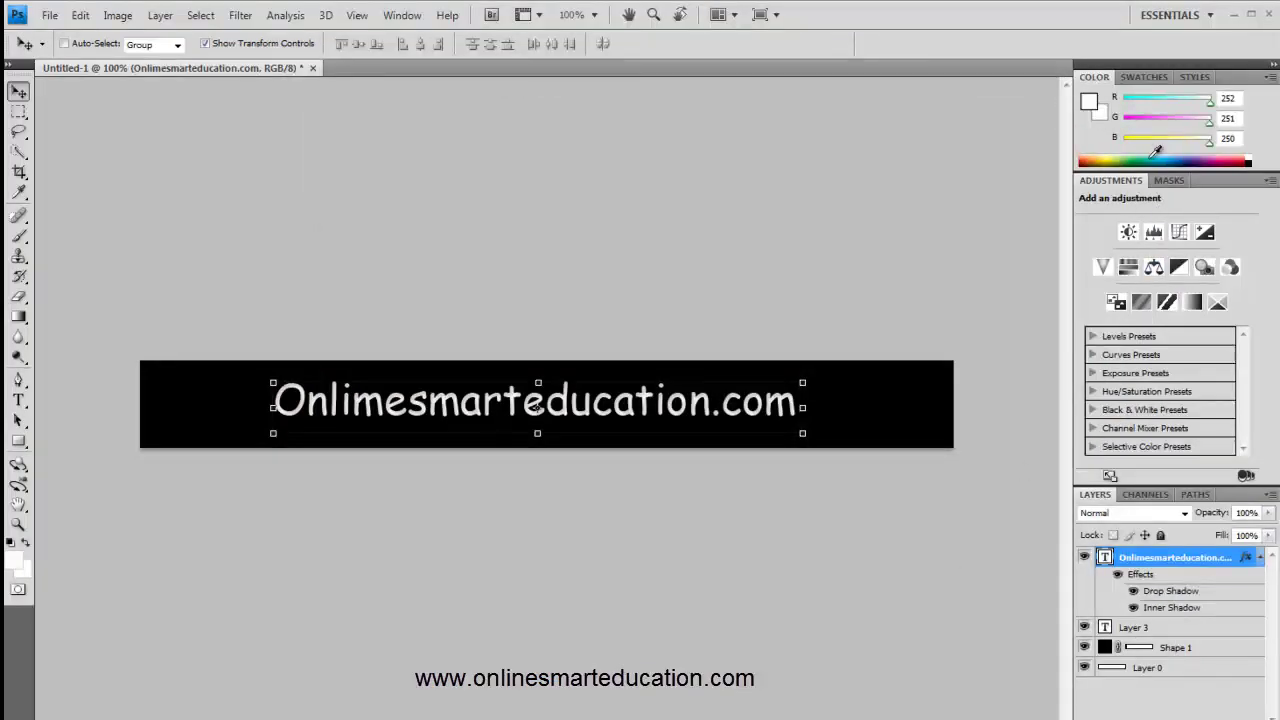
- Close the program, saving the document's changes as a Photoshop file named banner in the Documents library folder
{"action": "left_click", "coordinate": [1270, 14]}
{"action": "left_click", "coordinate": [652, 336]}
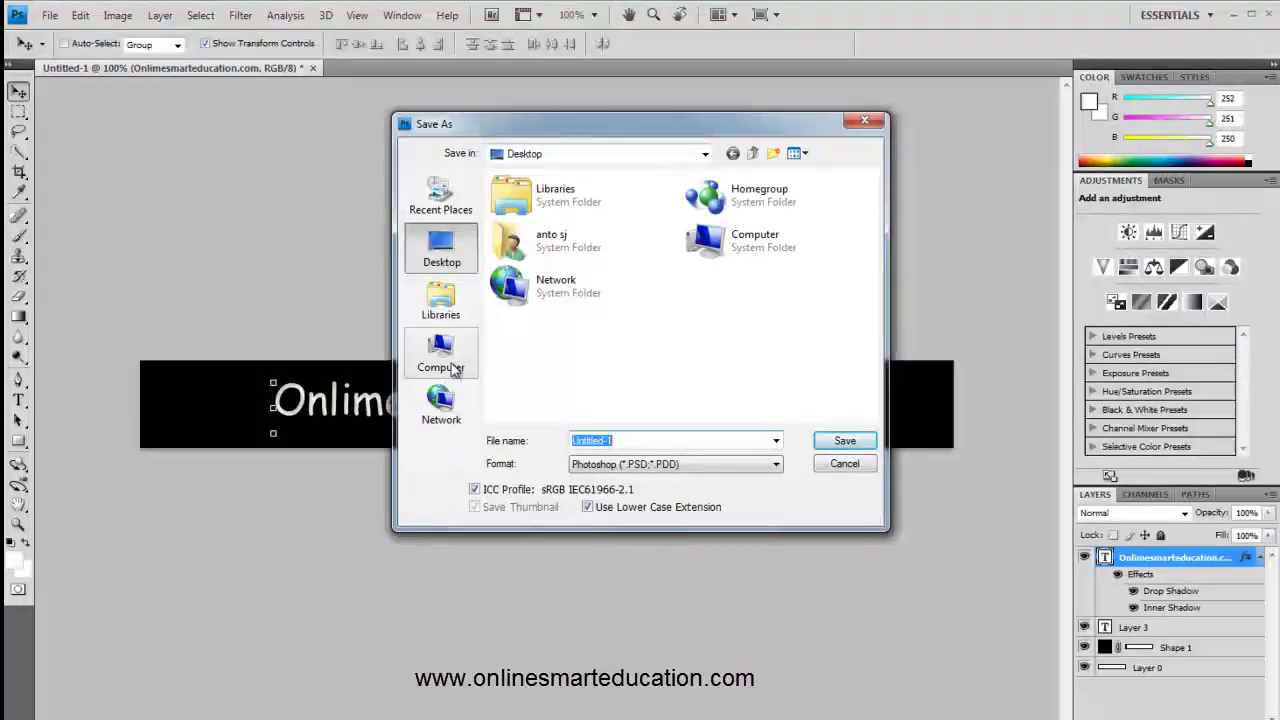
{"action": "left_click", "coordinate": [441, 300]}
{"action": "double_click", "coordinate": [532, 210]}
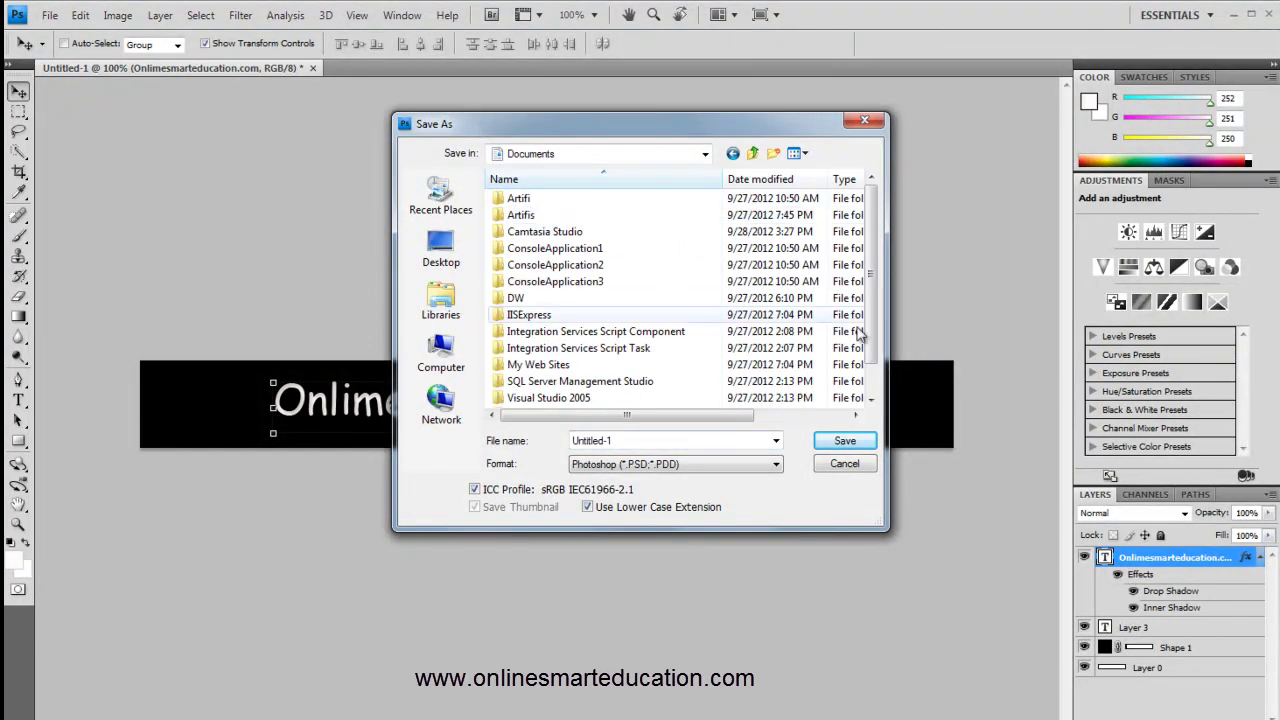
{"action": "left_click", "coordinate": [666, 443]}
{"action": "type", "text": "banner"}
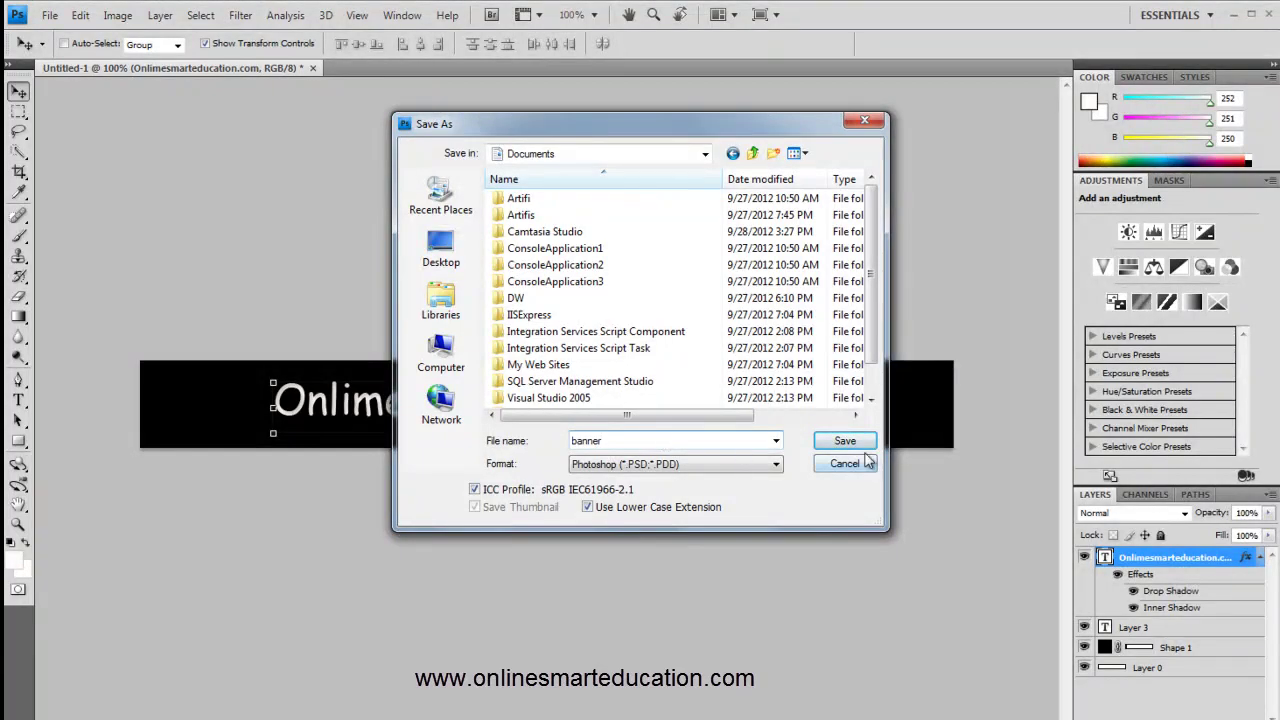
{"action": "left_click", "coordinate": [845, 441]}
{"action": "left_click", "coordinate": [942, 304]}
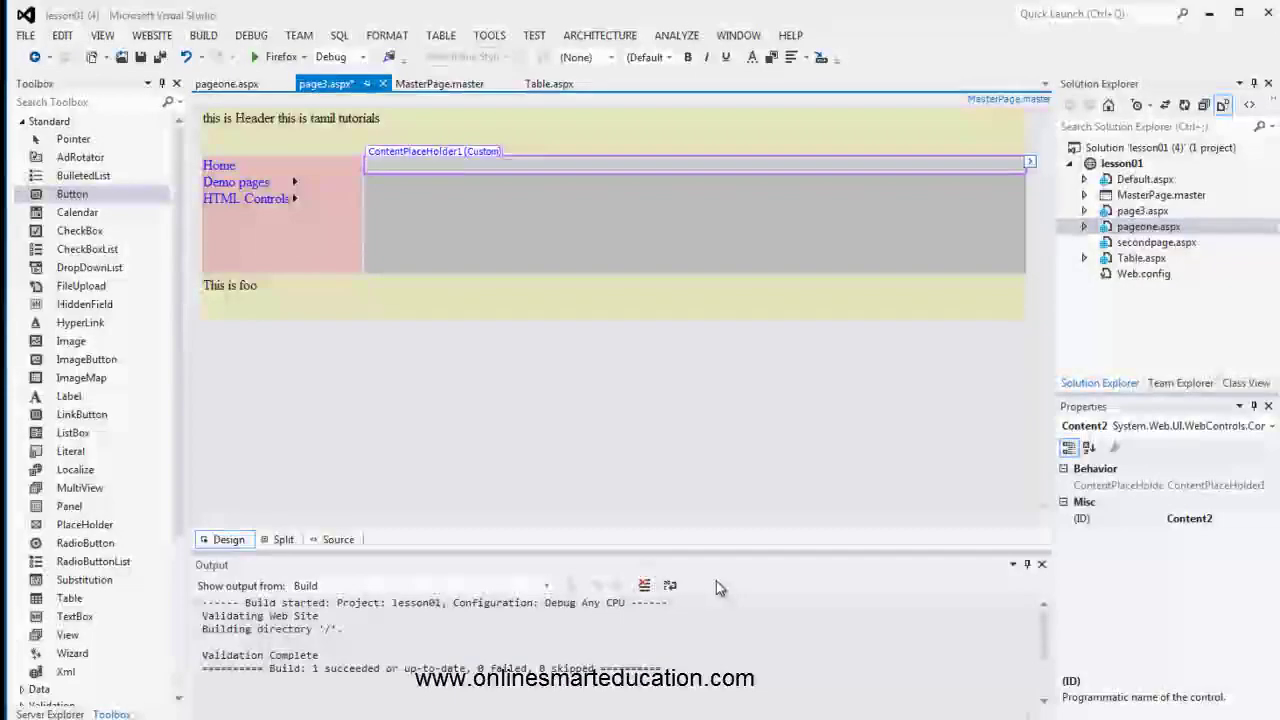
- In Visual Studio, add a new folder named images to the lesson01 web site
{"action": "right_click", "coordinate": [1134, 168]}
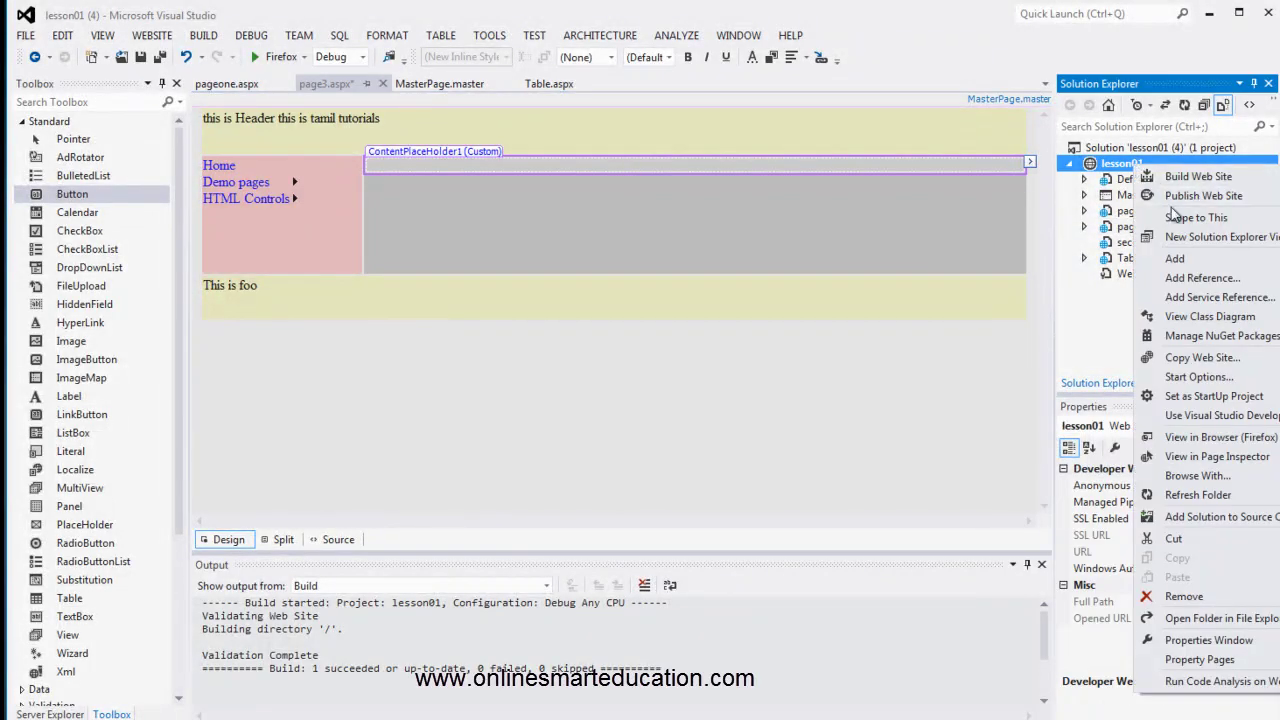
{"action": "left_click", "coordinate": [1126, 168]}
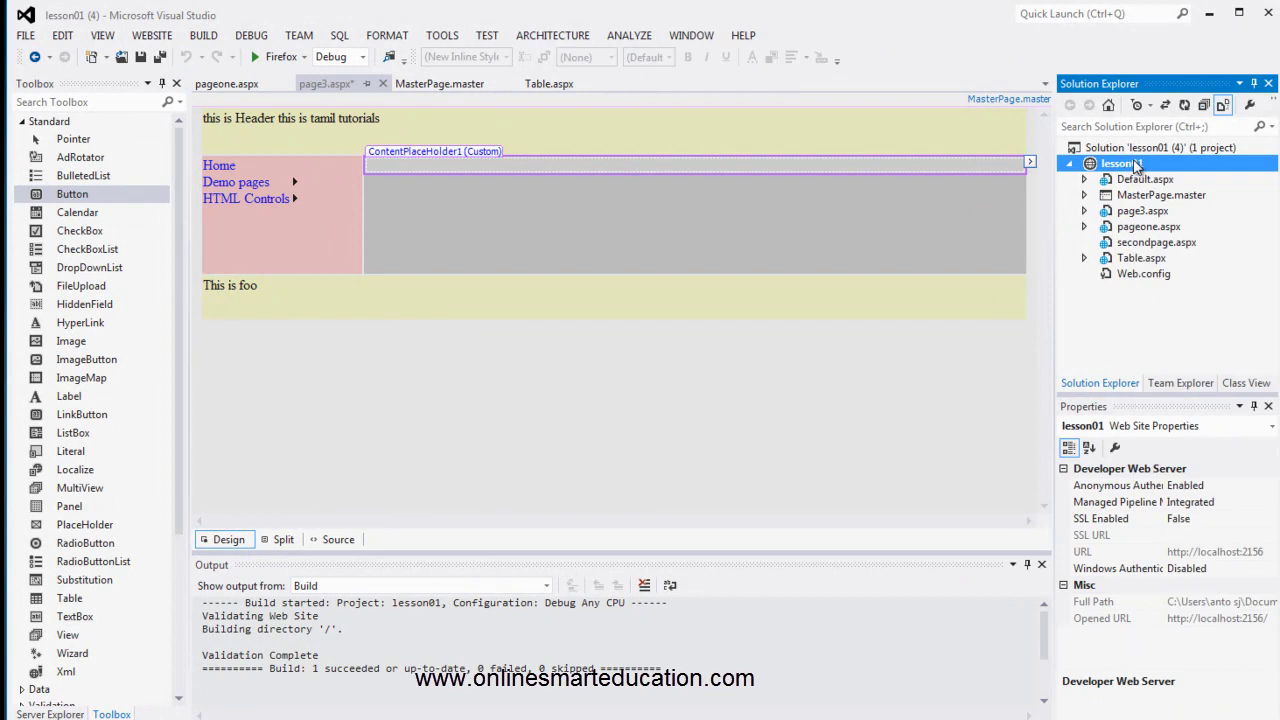
{"action": "right_click", "coordinate": [1126, 167]}
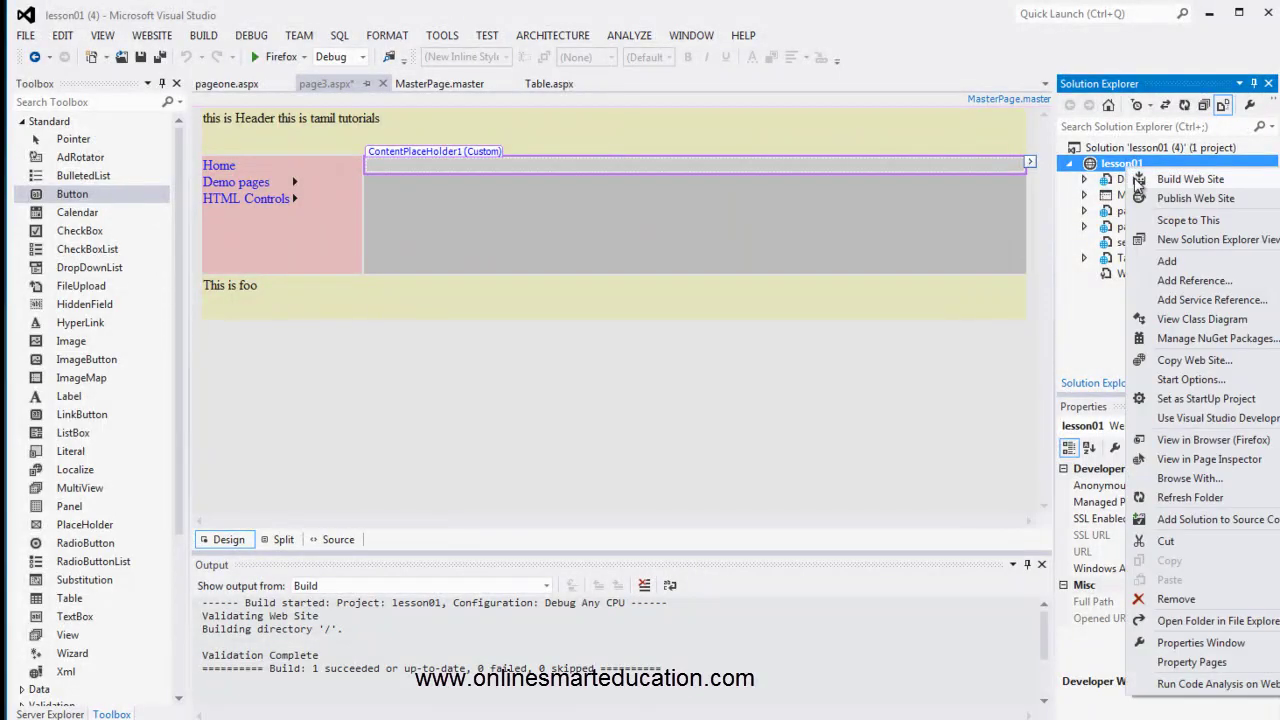
{"action": "mouse_move", "coordinate": [1173, 270]}
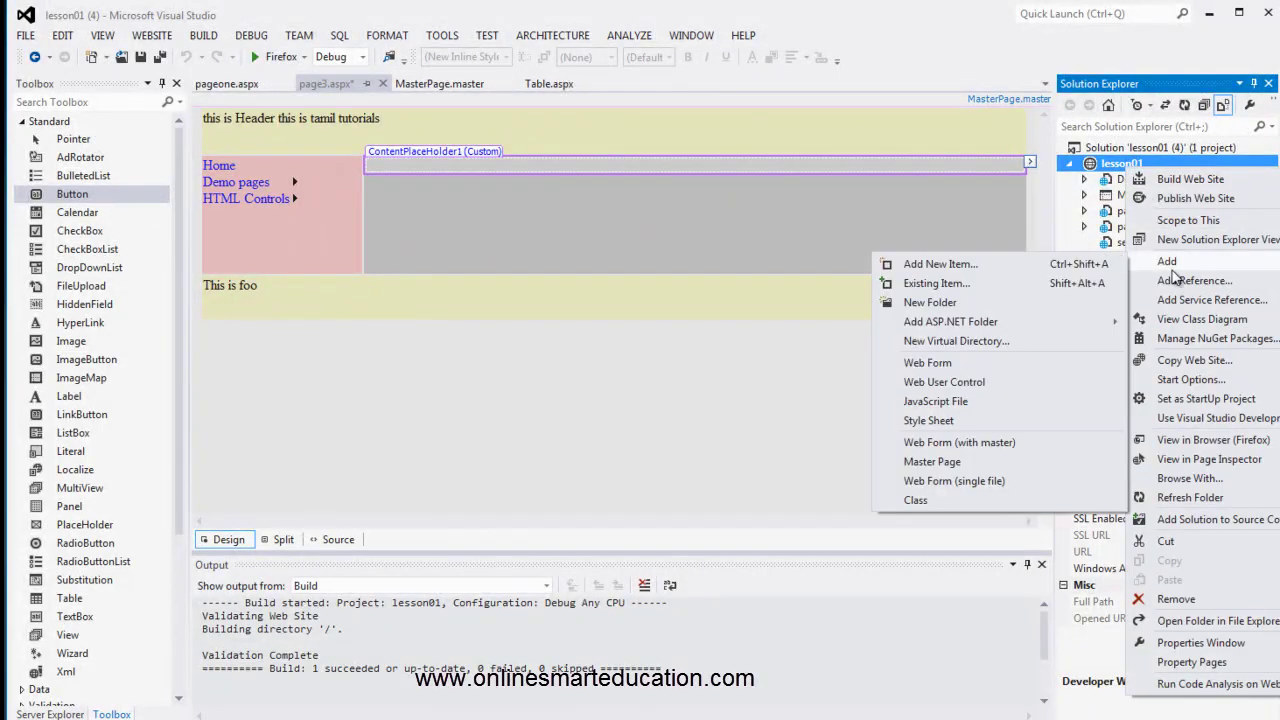
{"action": "left_click", "coordinate": [1080, 301]}
{"action": "type", "text": "images"}
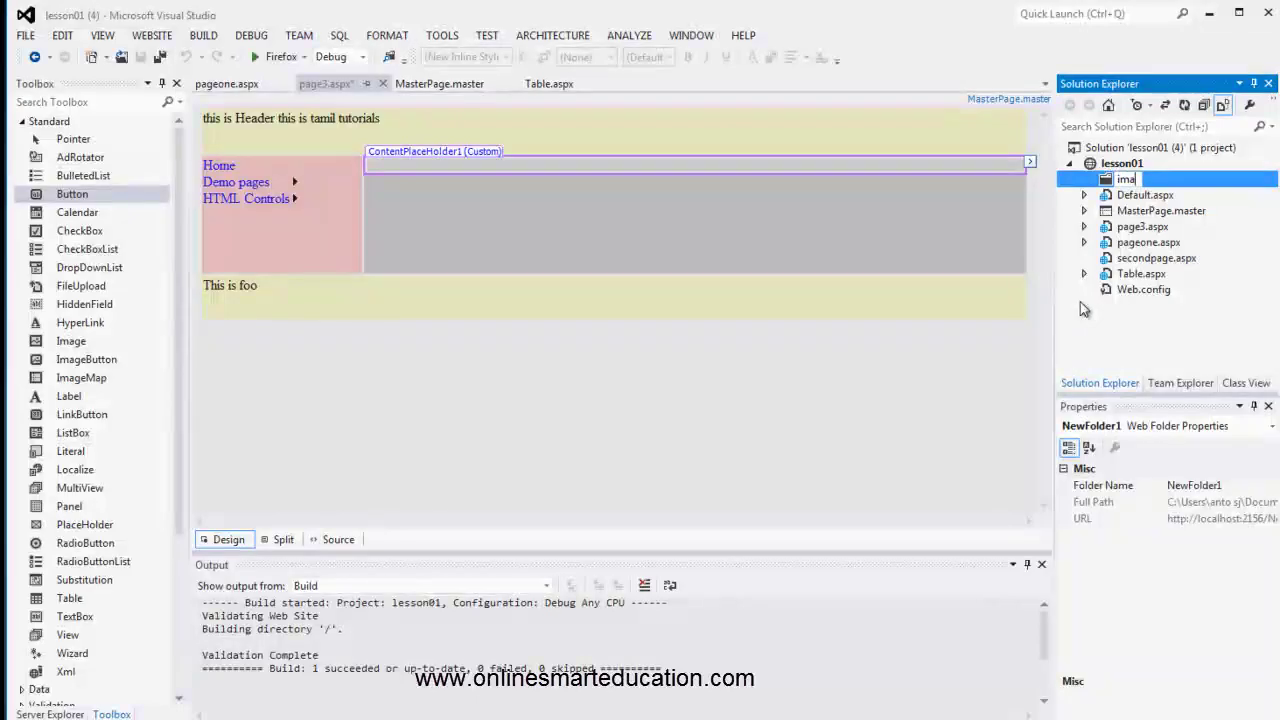
{"action": "left_click", "coordinate": [1172, 185]}
- Add the existing banner JPEG from the Desktop to the images folder, with the file filter set to All Files (*.*)
{"action": "right_click", "coordinate": [1135, 190]}
{"action": "key", "text": "Escape"}
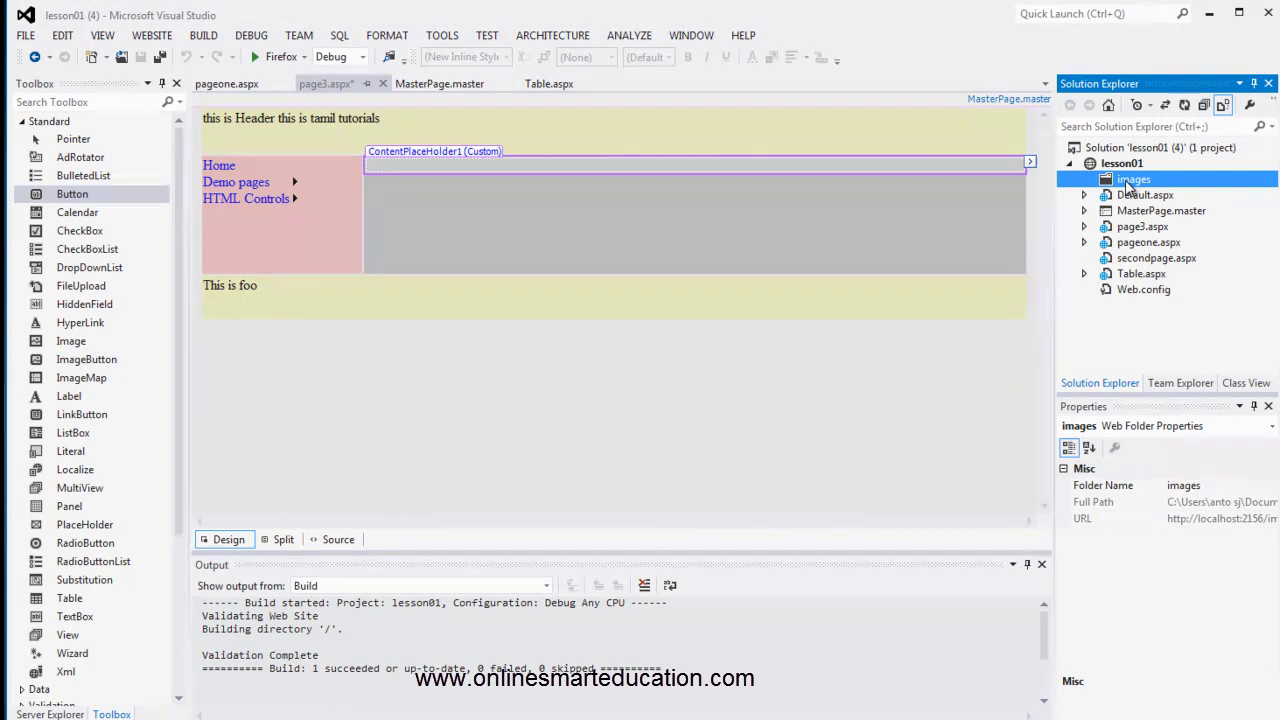
{"action": "right_click", "coordinate": [1128, 186]}
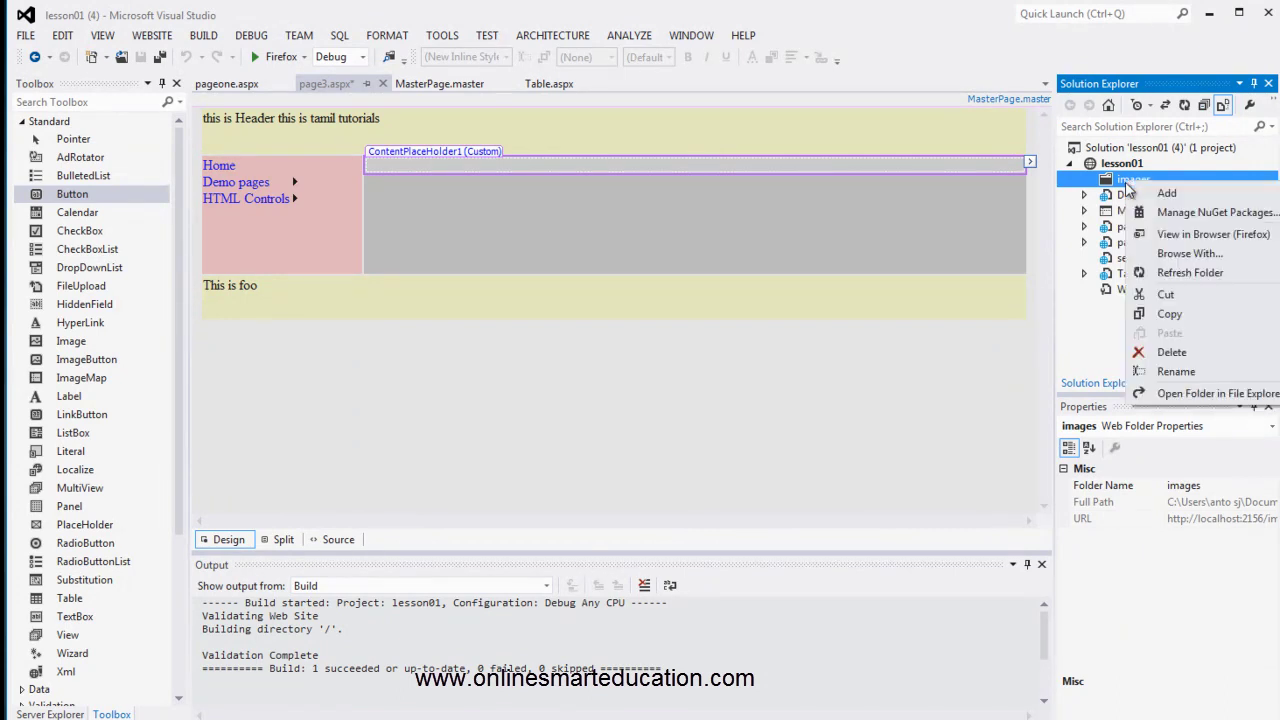
{"action": "mouse_move", "coordinate": [1145, 195]}
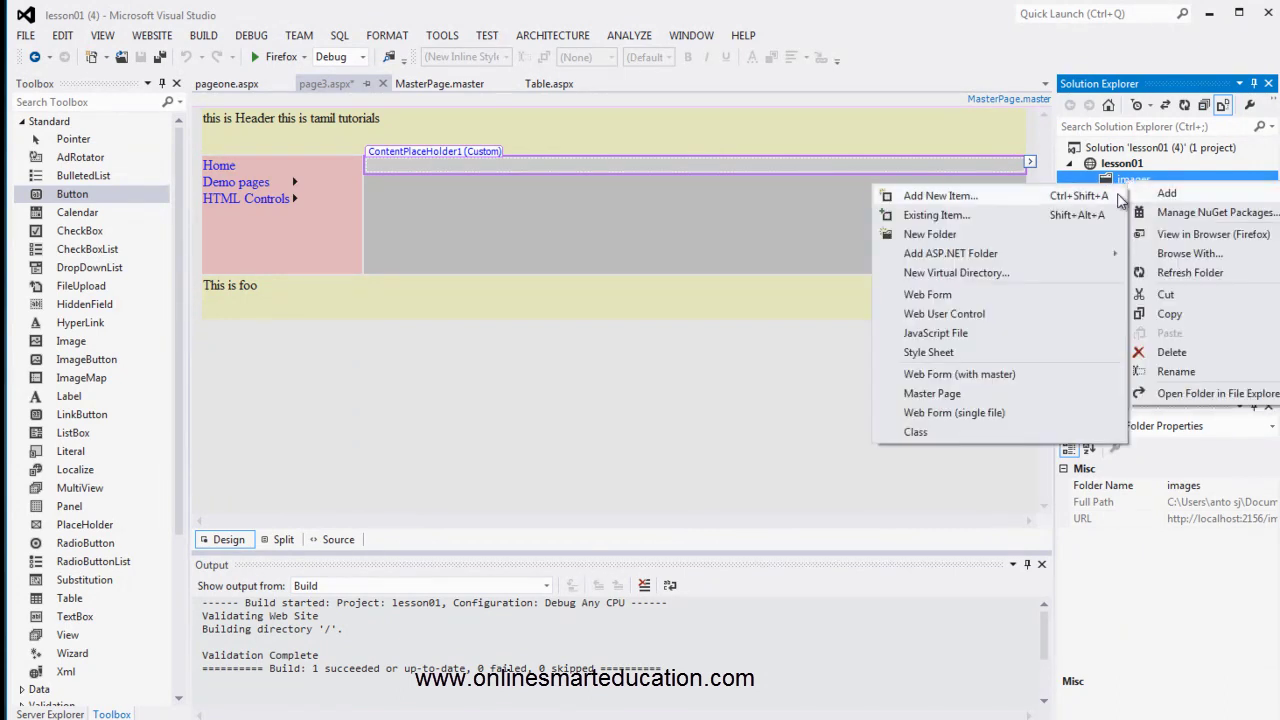
{"action": "left_click", "coordinate": [1031, 214]}
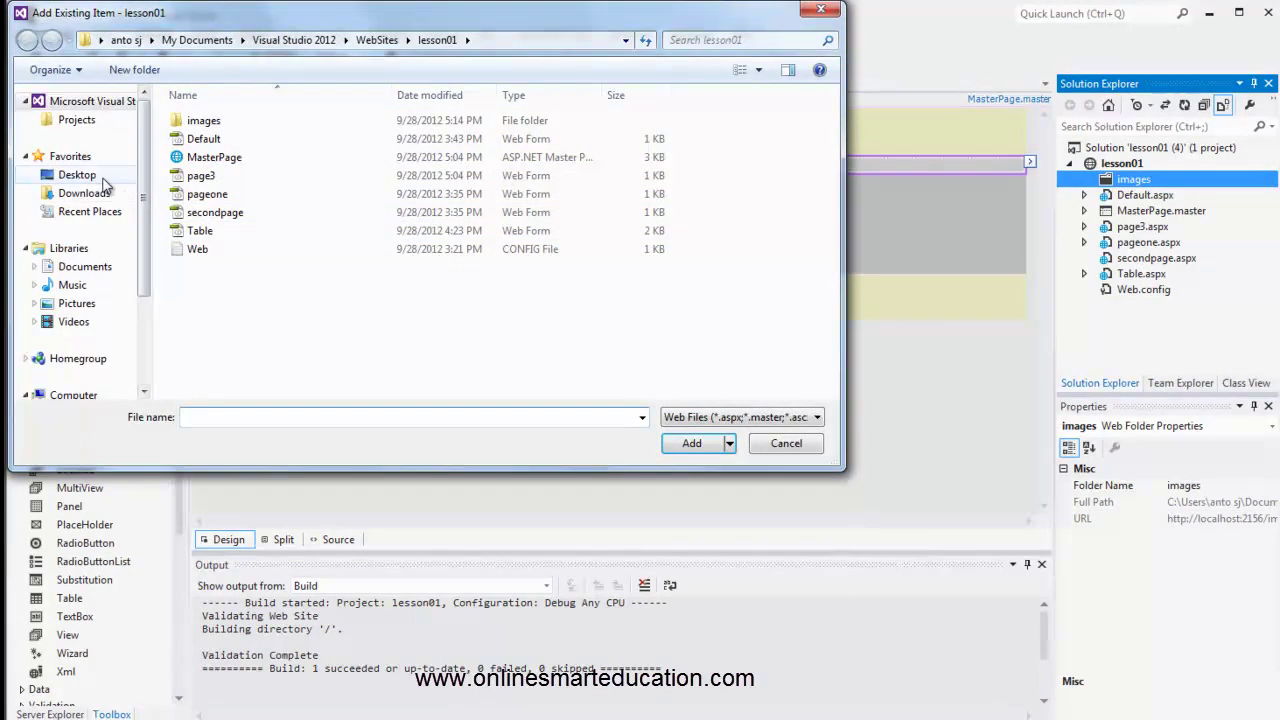
{"action": "left_click", "coordinate": [78, 175]}
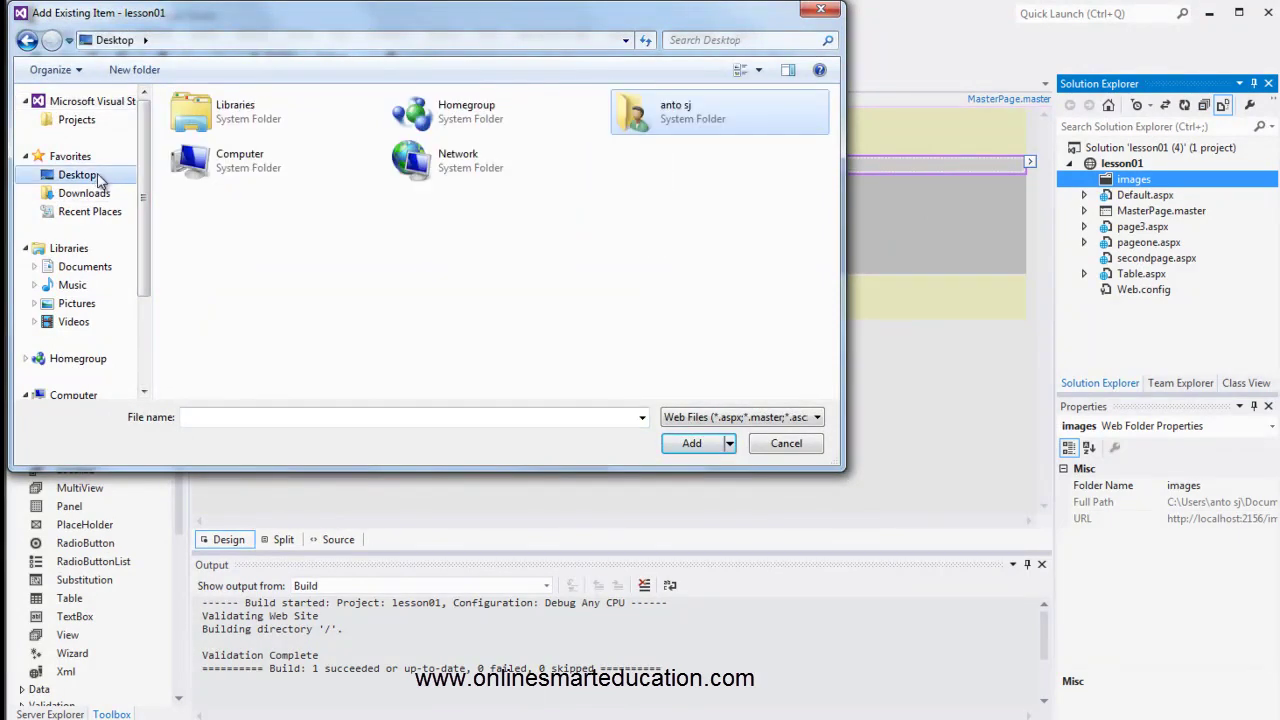
{"action": "left_click", "coordinate": [742, 416]}
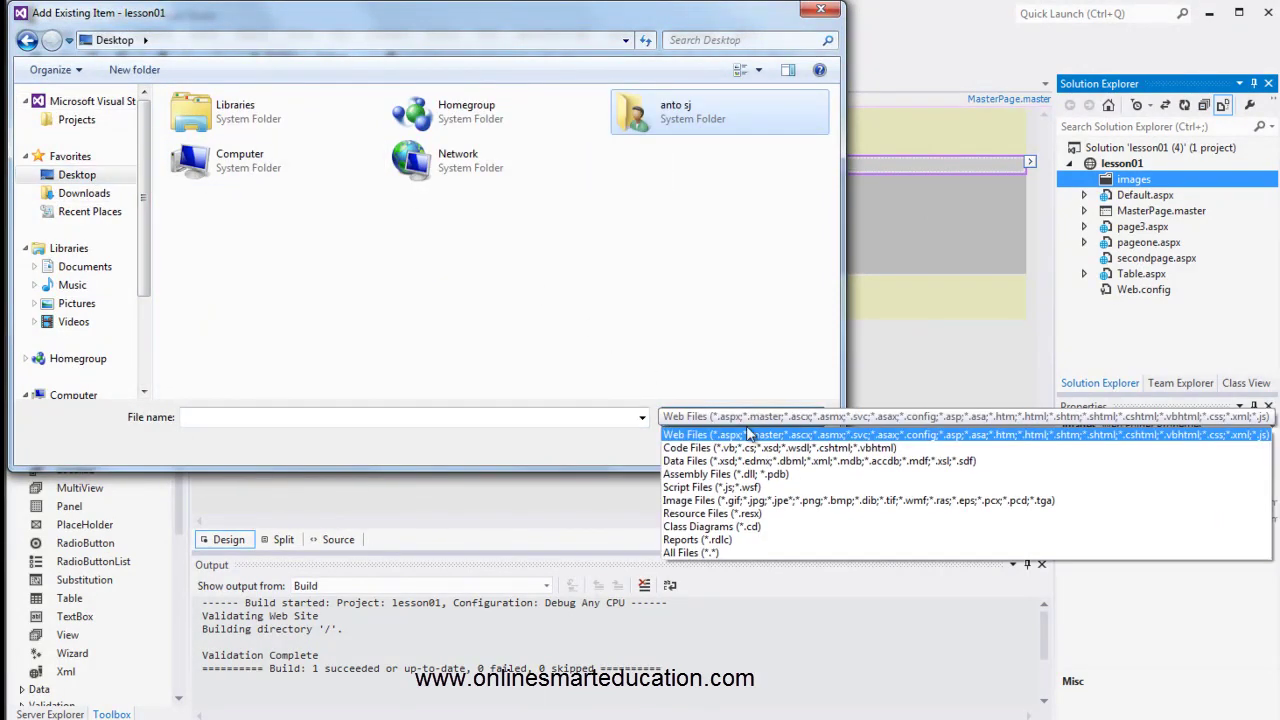
{"action": "left_click", "coordinate": [737, 550]}
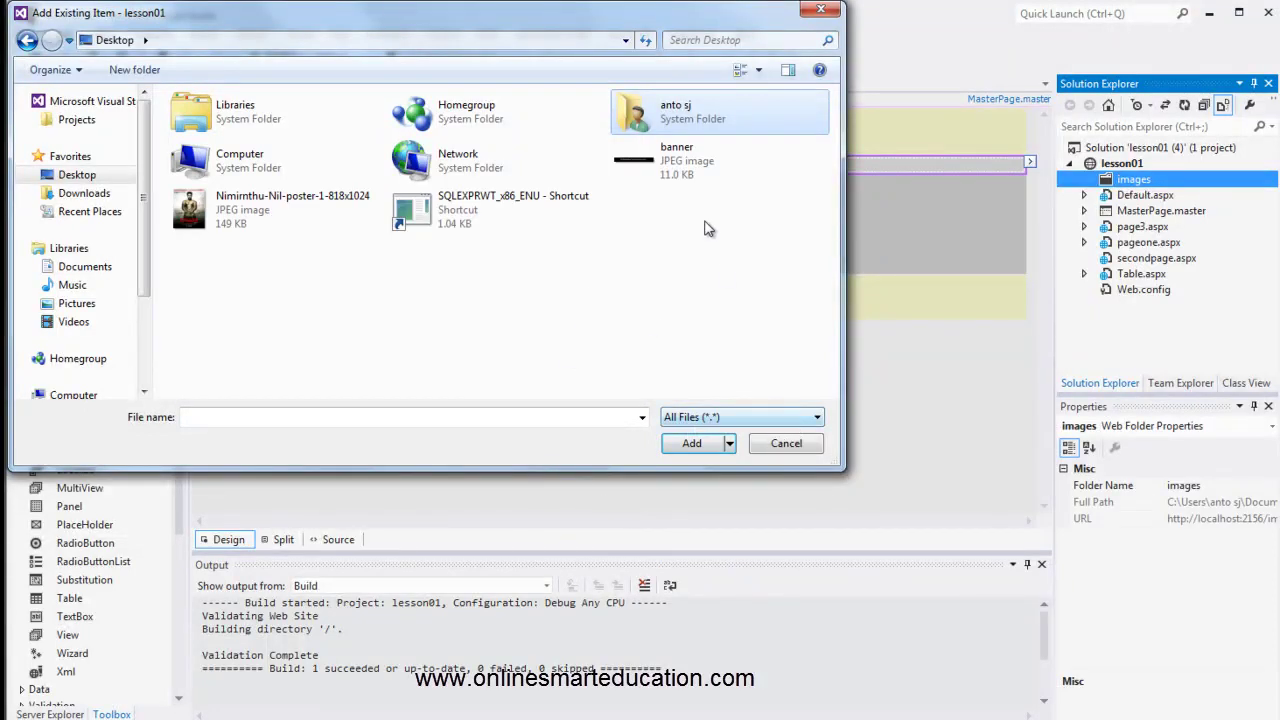
{"action": "left_click", "coordinate": [692, 170]}
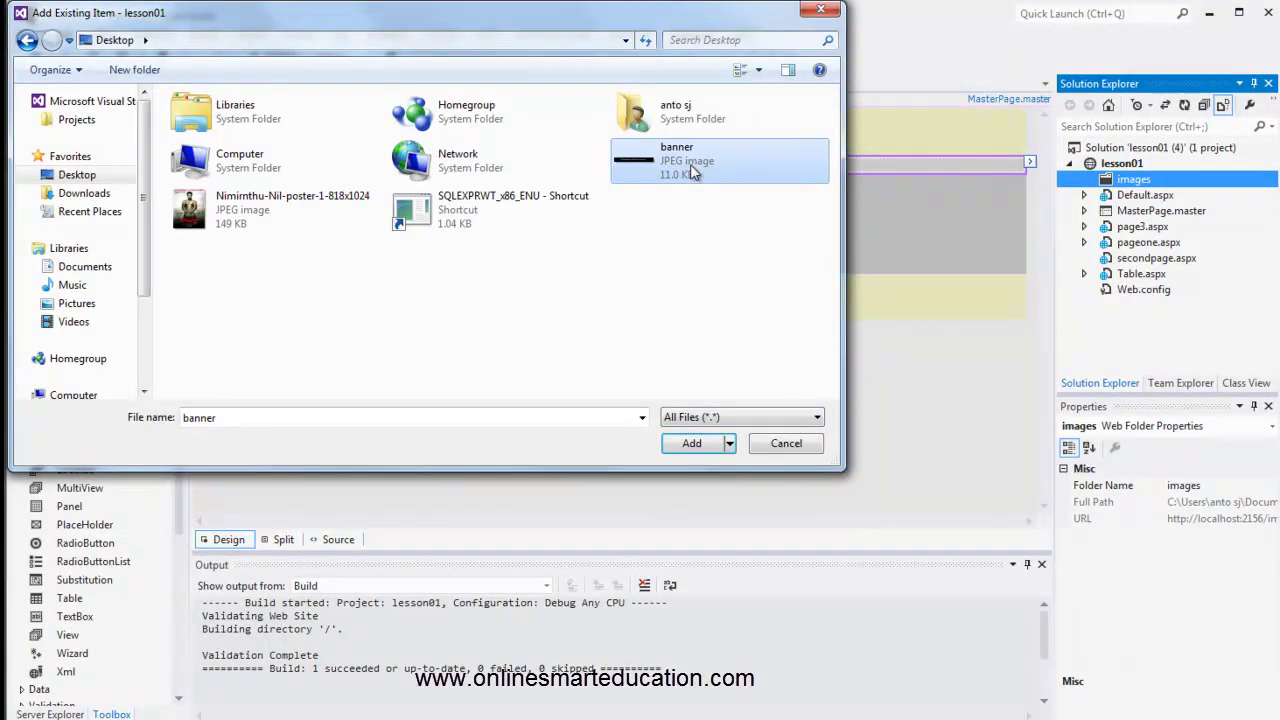
{"action": "left_click", "coordinate": [692, 443]}
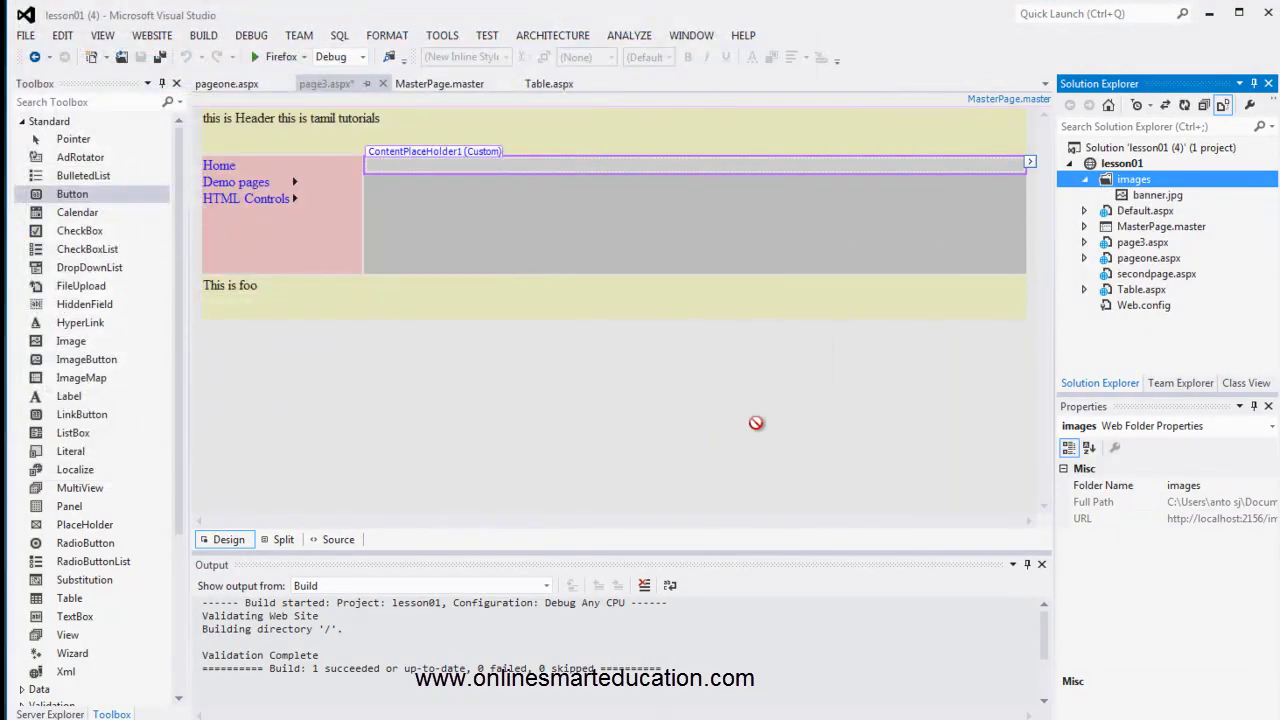
{"action": "left_click", "coordinate": [1149, 197]}
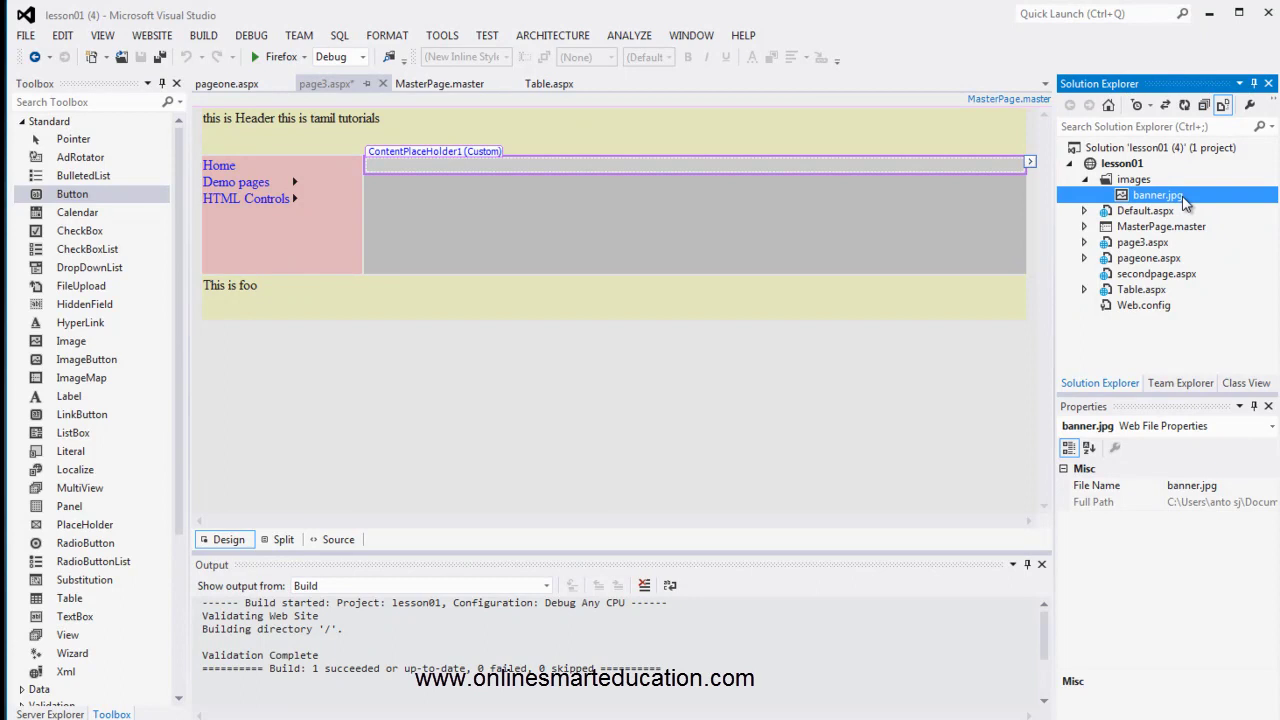
{"action": "left_click", "coordinate": [1141, 182]}
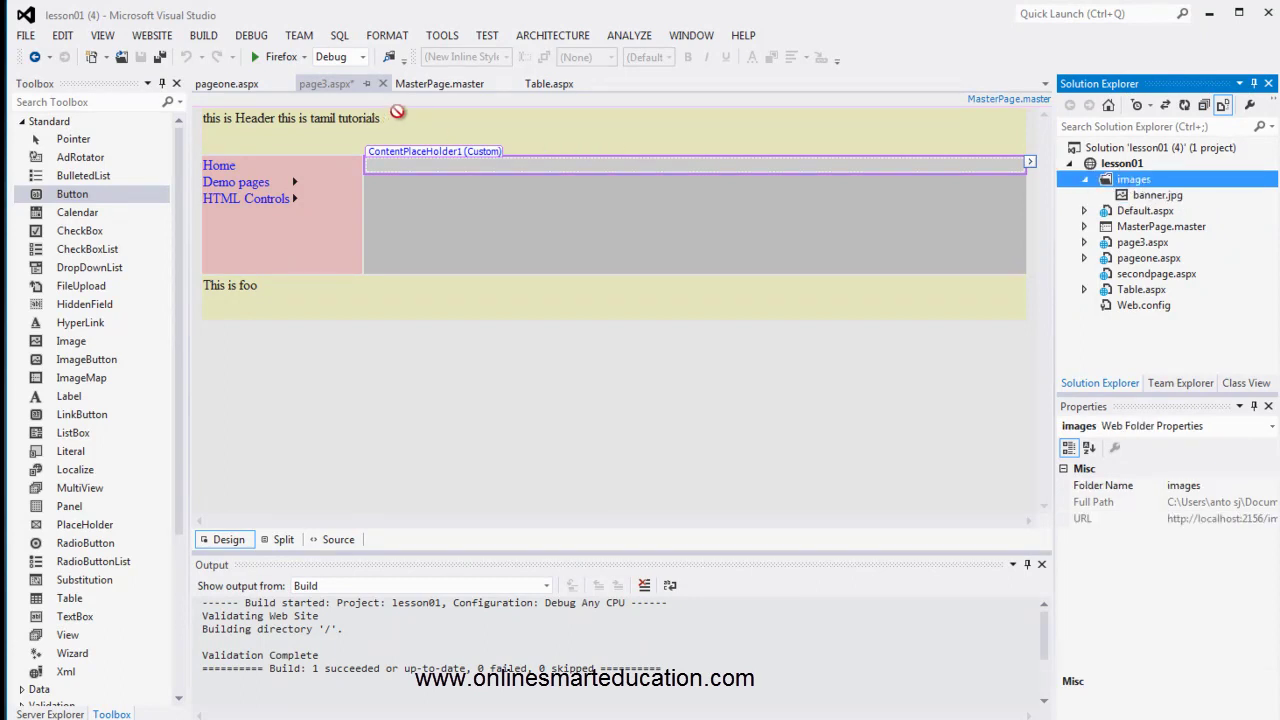
- Delete the header text "this is Header this is tamil tutorials" from the top table cell of MasterPage.master
{"action": "left_click", "coordinate": [428, 88]}
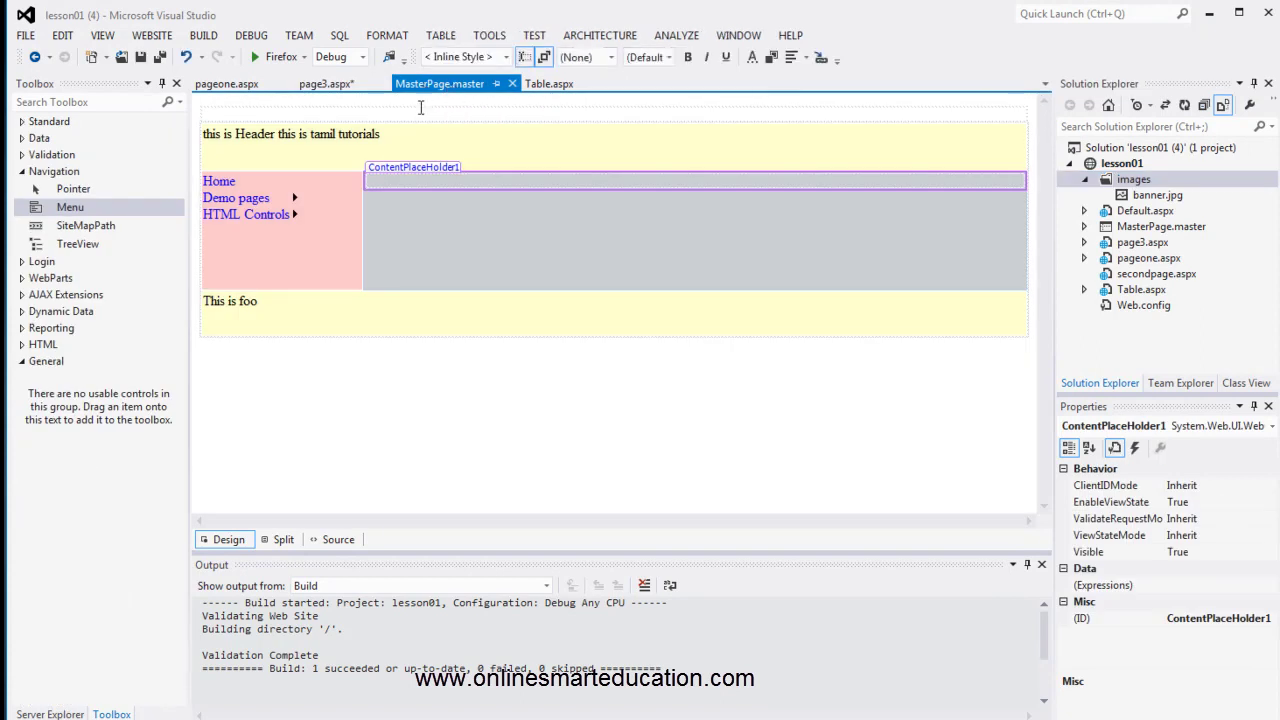
{"action": "left_click", "coordinate": [394, 135]}
{"action": "left_click_drag", "start_coordinate": [354, 137], "coordinate": [197, 135]}
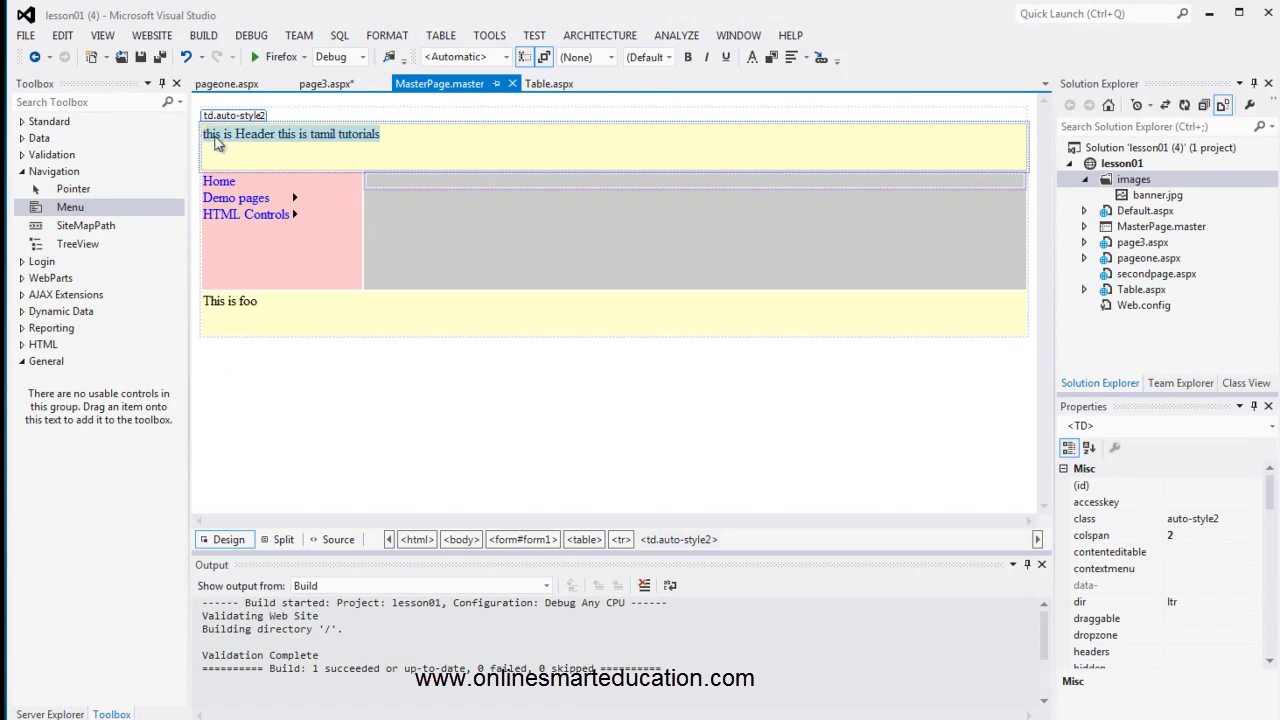
{"action": "key", "text": "Delete"}
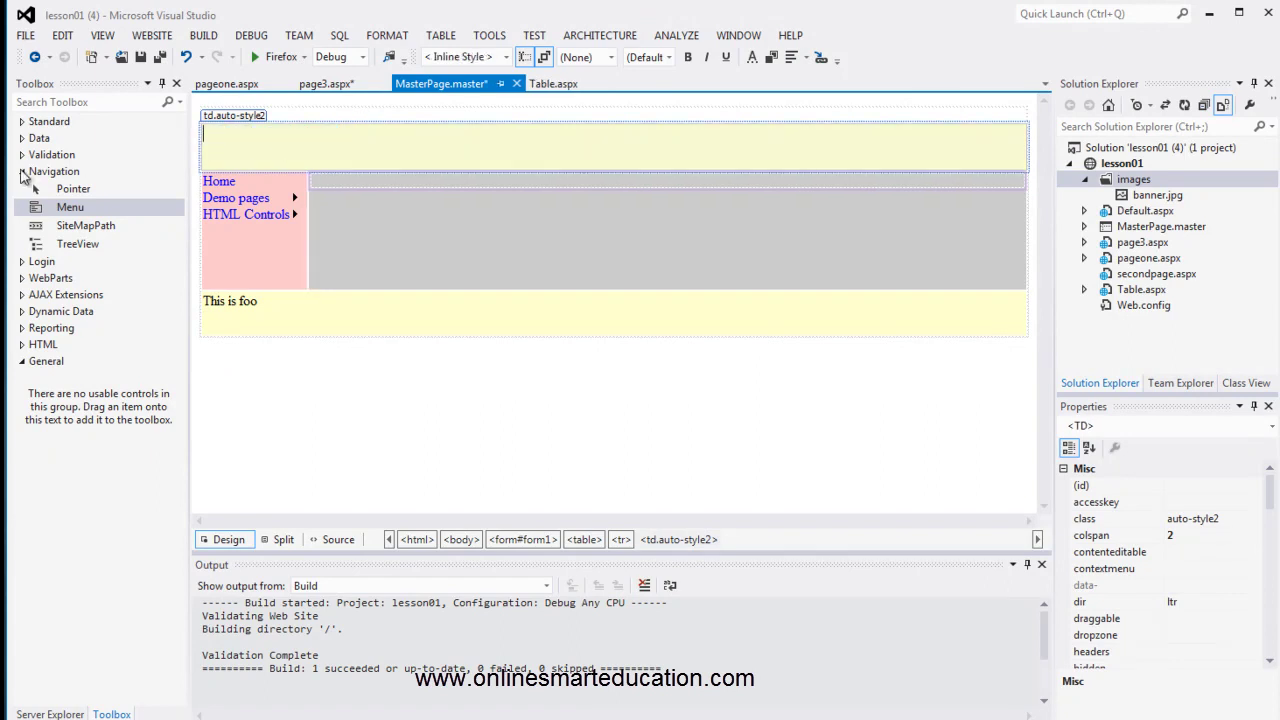
- Collapse the Navigation group and expand the Standard group of Toolbox controls
{"action": "left_click", "coordinate": [24, 171]}
{"action": "left_click", "coordinate": [21, 121]}
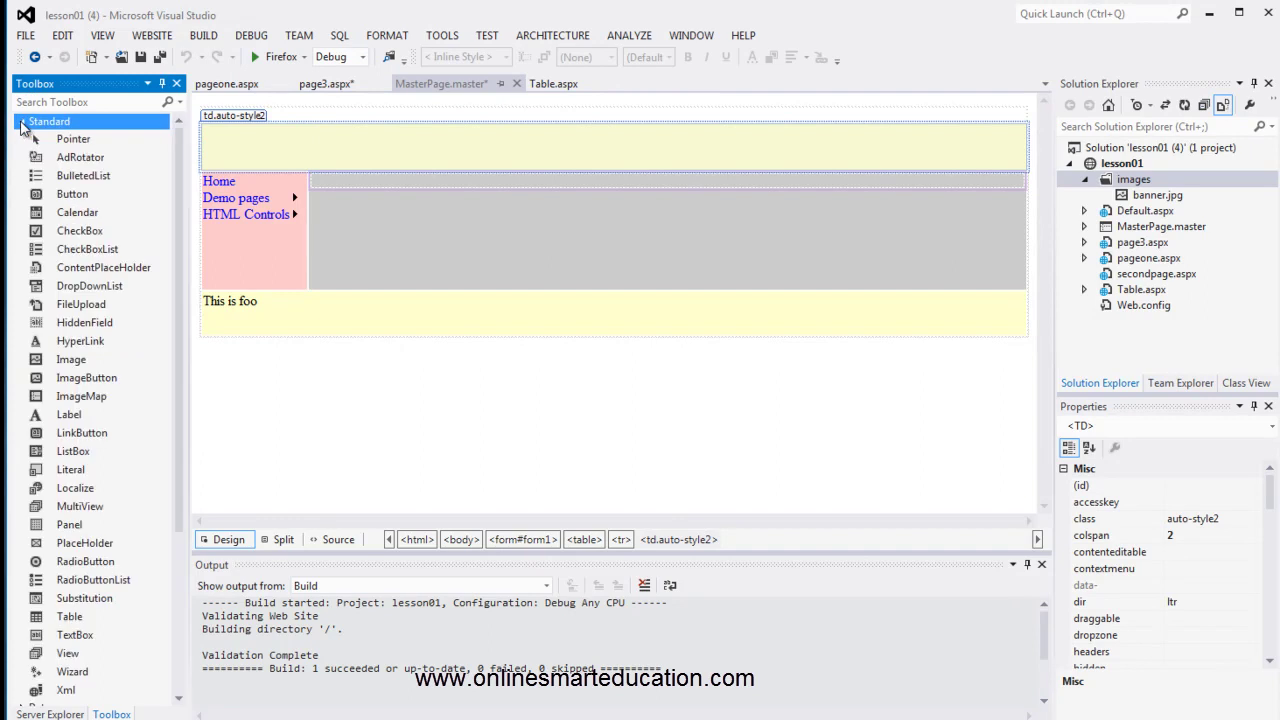